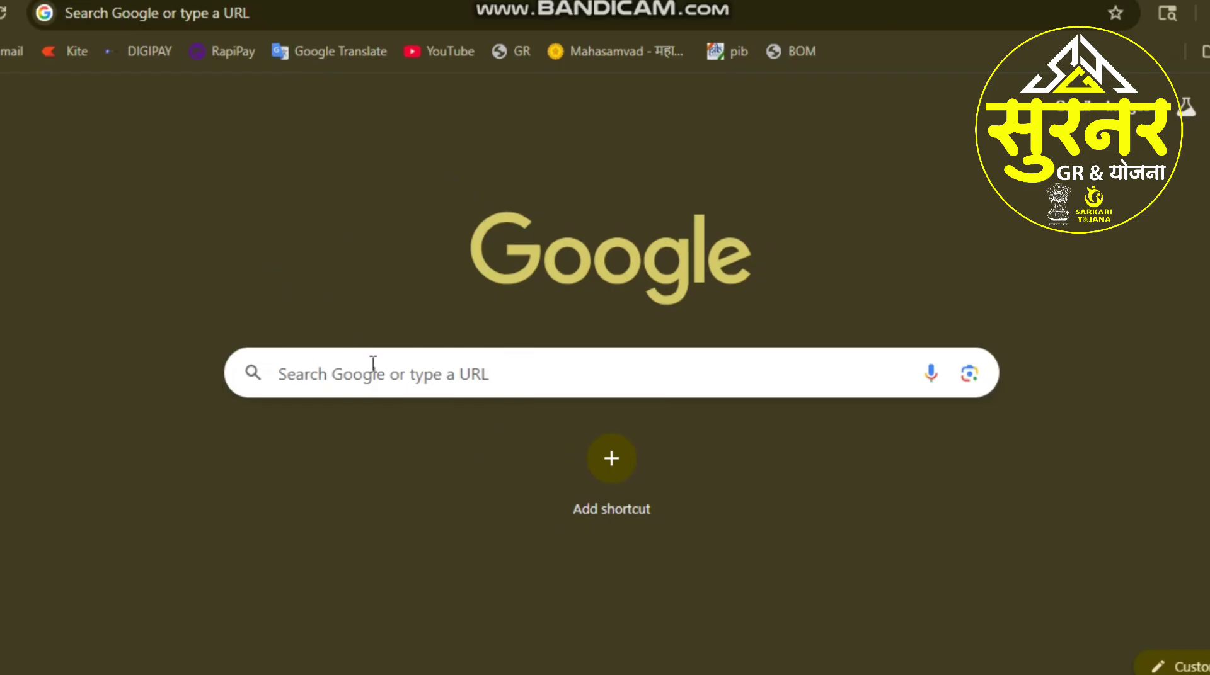
# Search Google for 'mahapolice' and open the Maharashtra State Police homepage (mahapolice.gov.in).
pyautogui.click(443, 373)
pyautogui.write('maha')
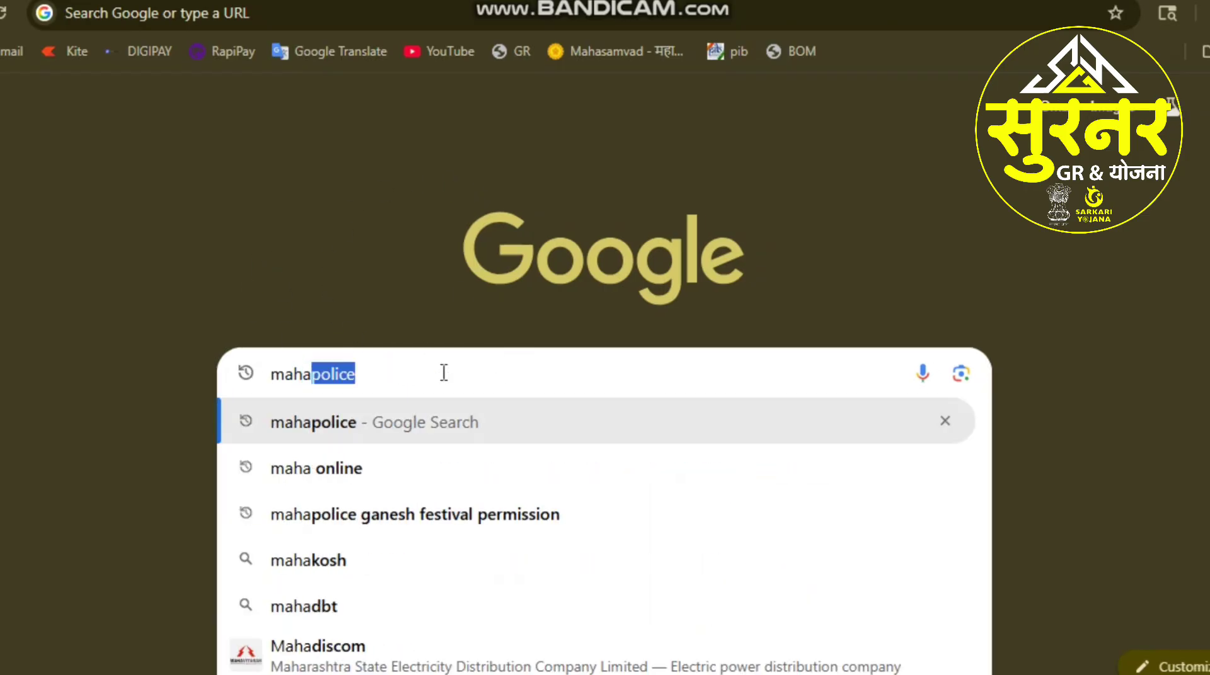
pyautogui.press('Return')
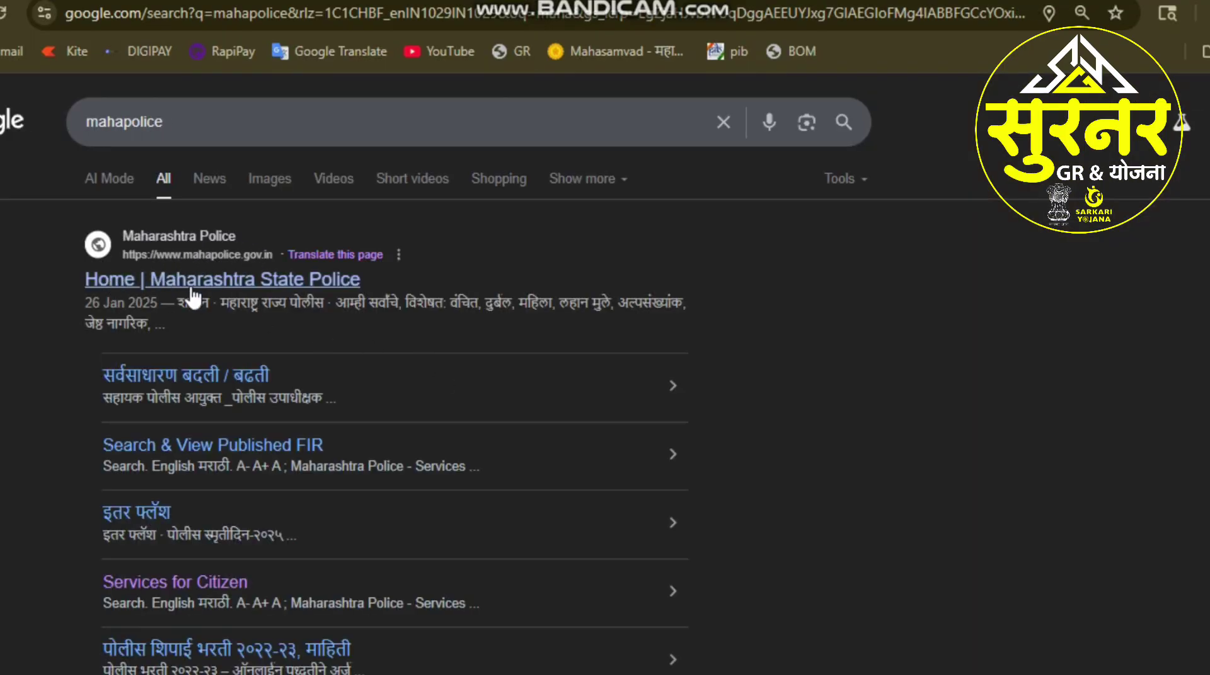
pyautogui.click(246, 281)
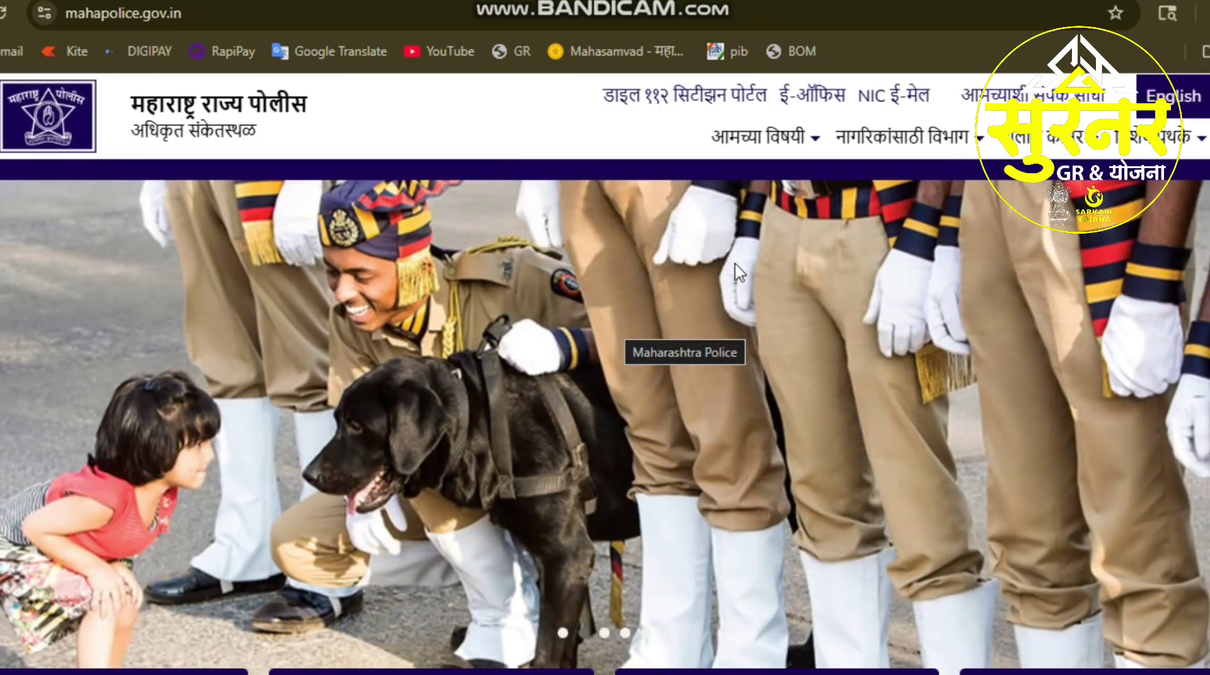
# Open the citizen services (CCTNS) portal from the citizens' section menu, then start a new tab.
pyautogui.moveTo(703, 138)
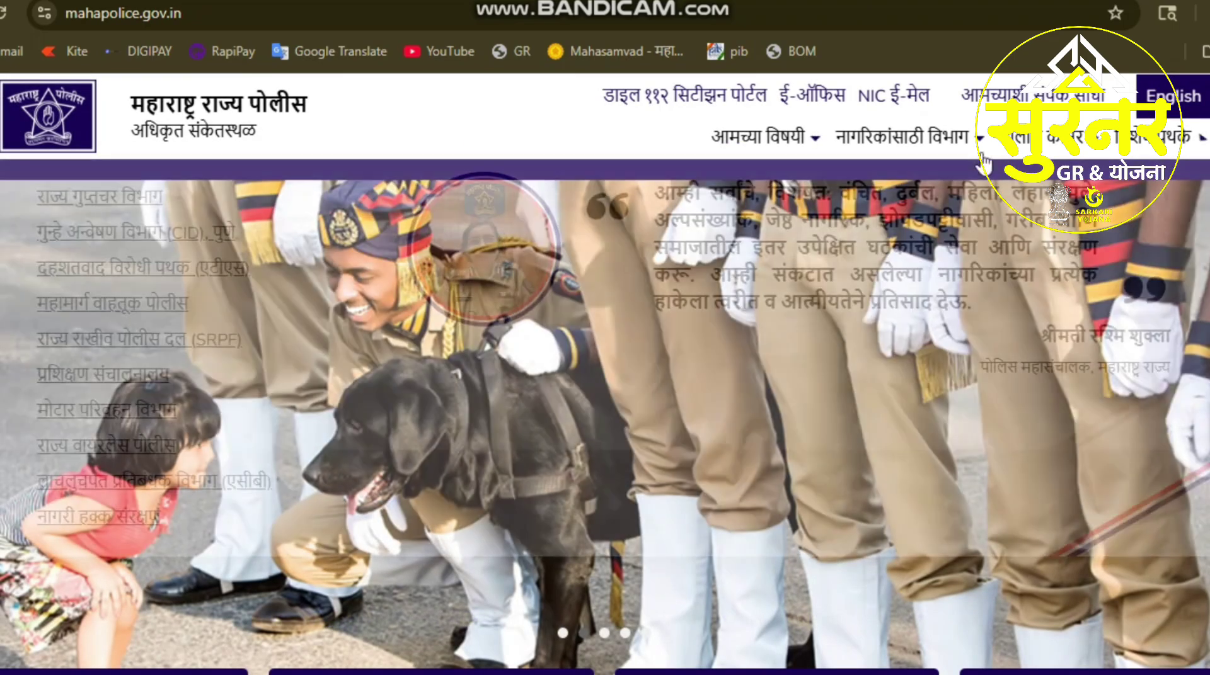
pyautogui.click(819, 141)
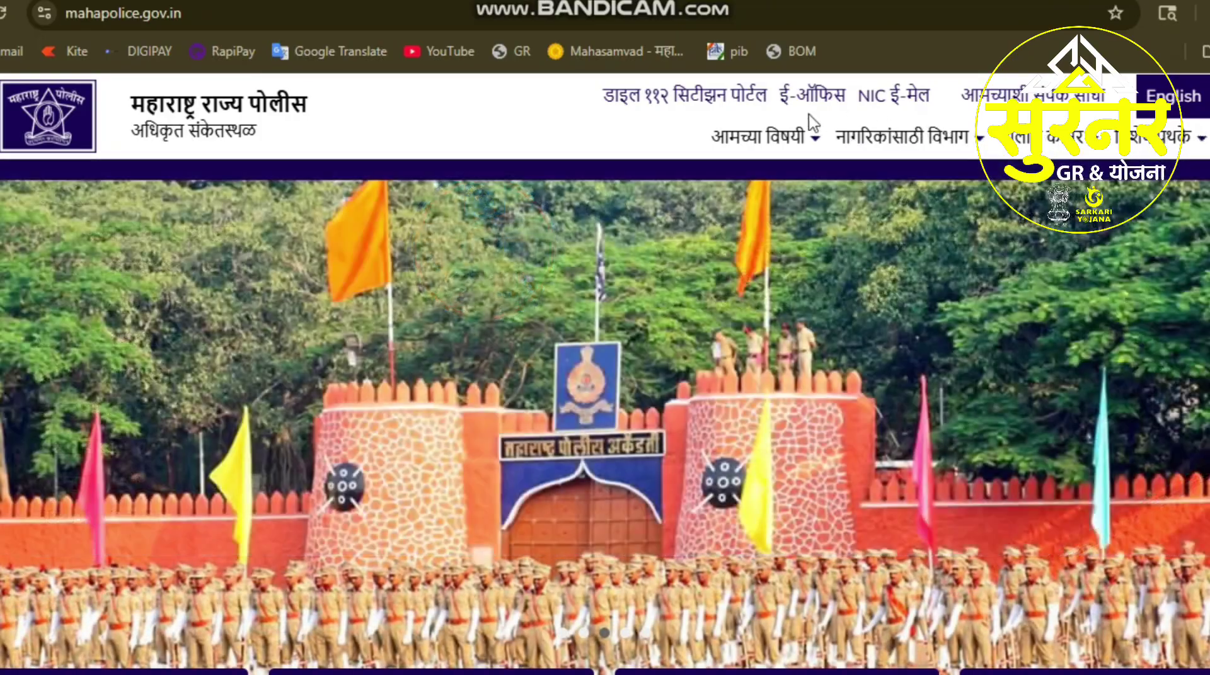
pyautogui.moveTo(923, 149)
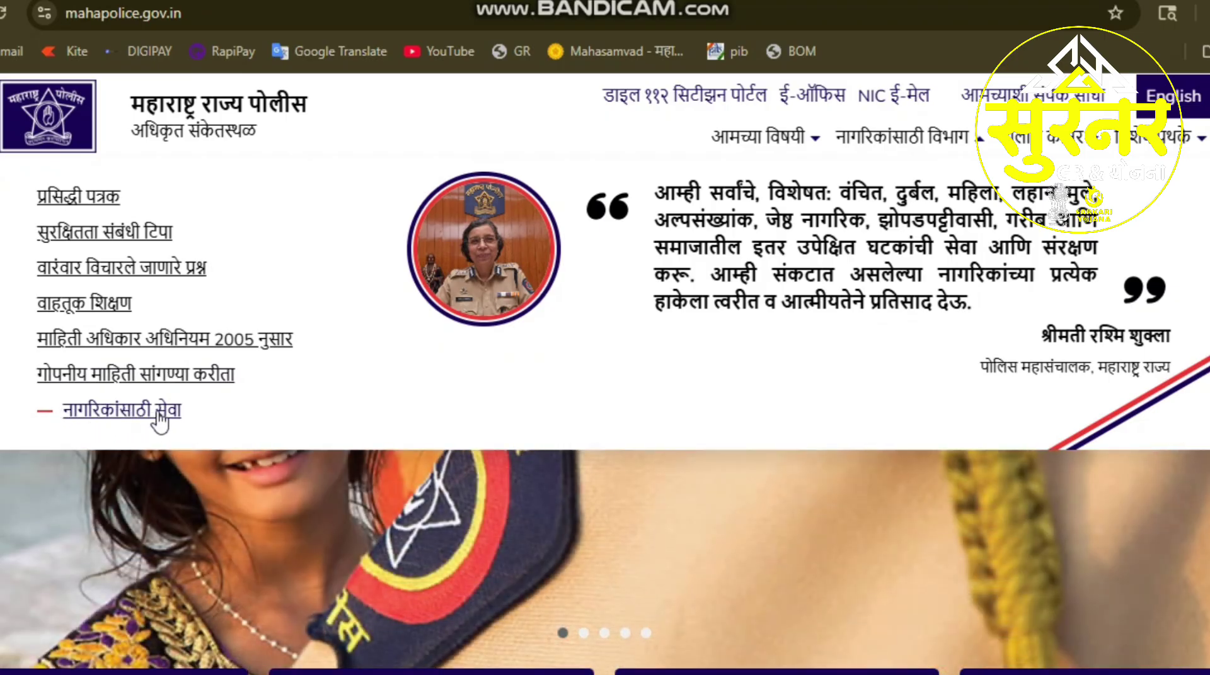
pyautogui.click(129, 411)
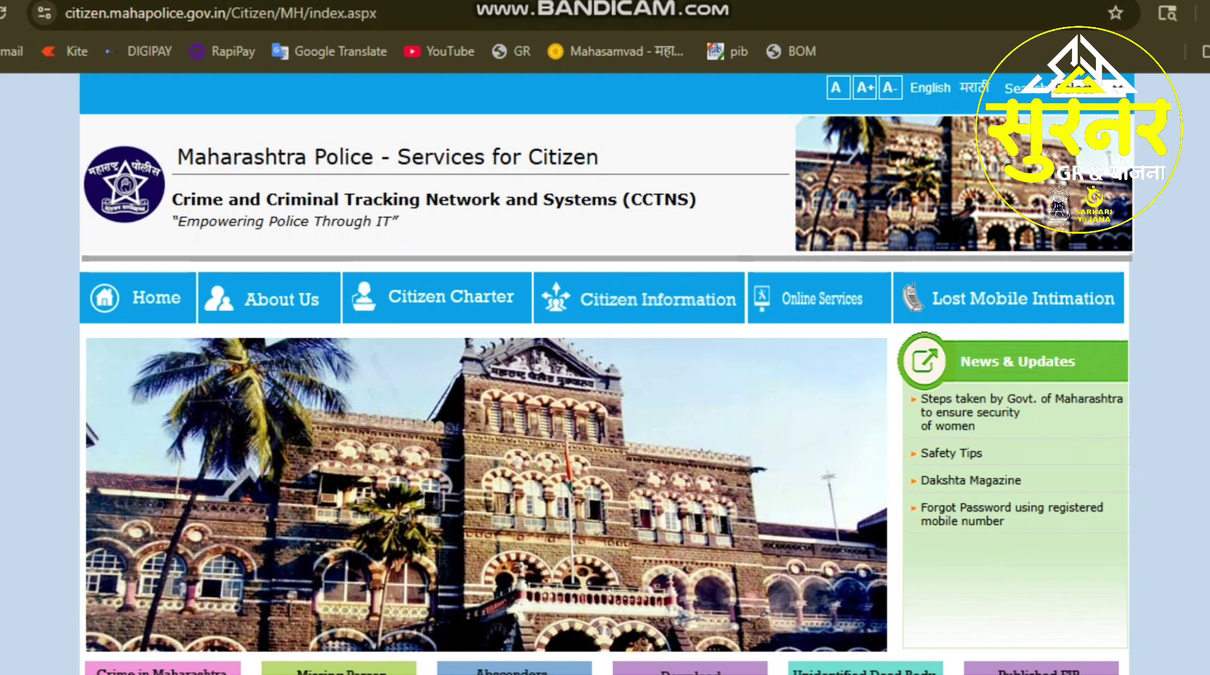
pyautogui.hotkey('ctrl', 't')
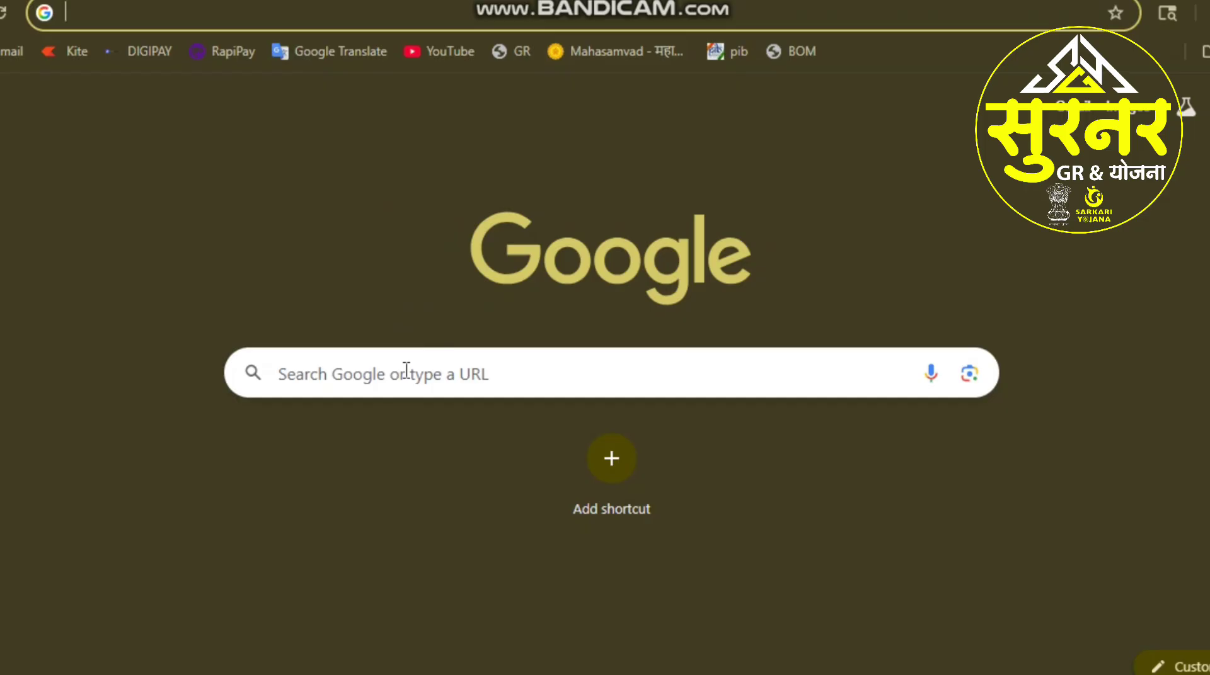
# Search Google for 'citizen.mahapolice' and open the 'Maharashtra Police - Services for Citizen' portal.
pyautogui.click(407, 370)
pyautogui.write('ci')
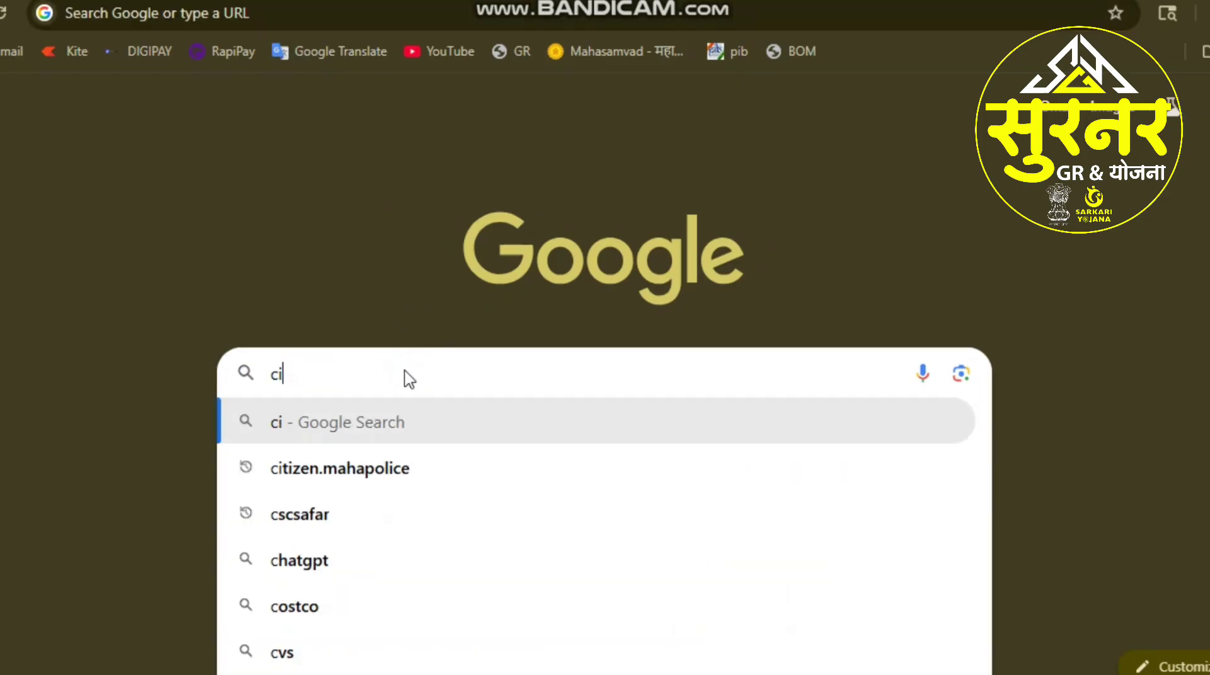
pyautogui.write('tizen')
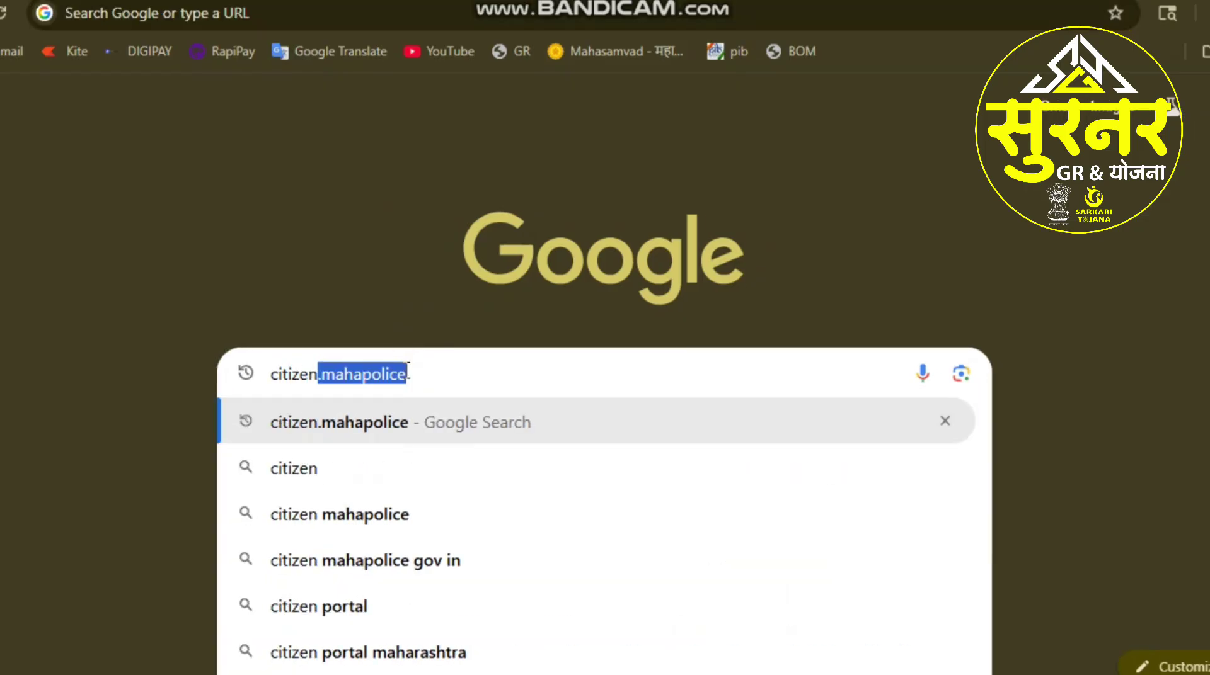
pyautogui.write('.mahapol')
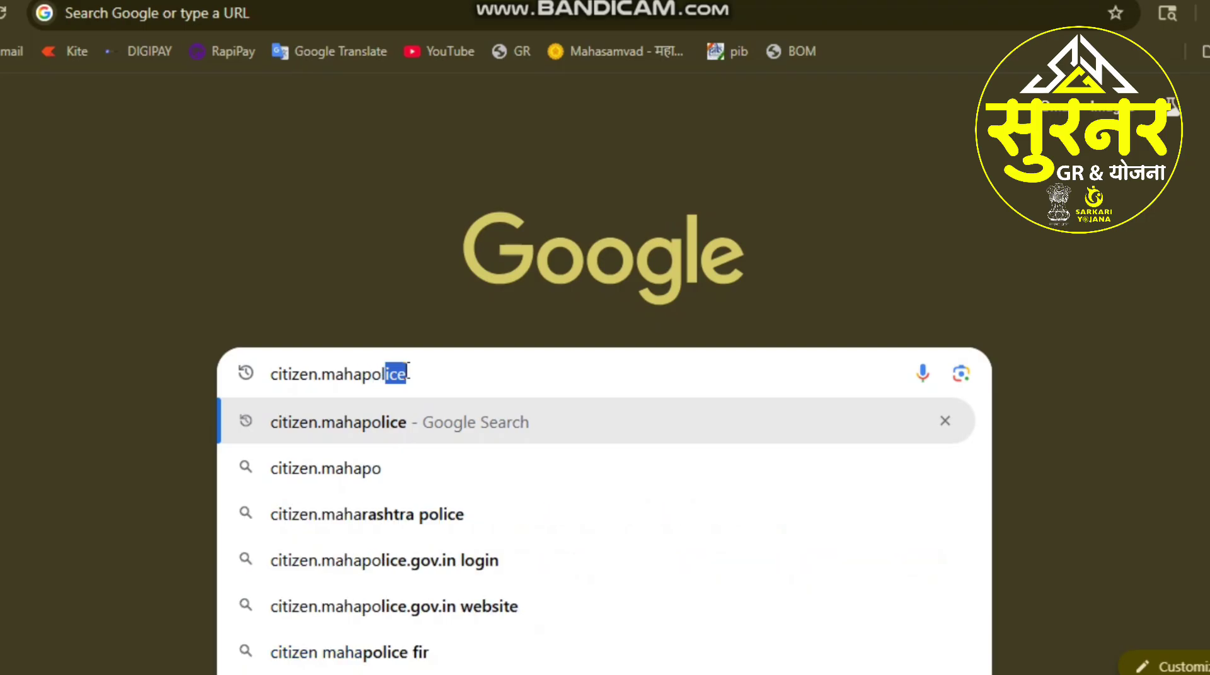
pyautogui.write('ice')
pyautogui.press('Return')
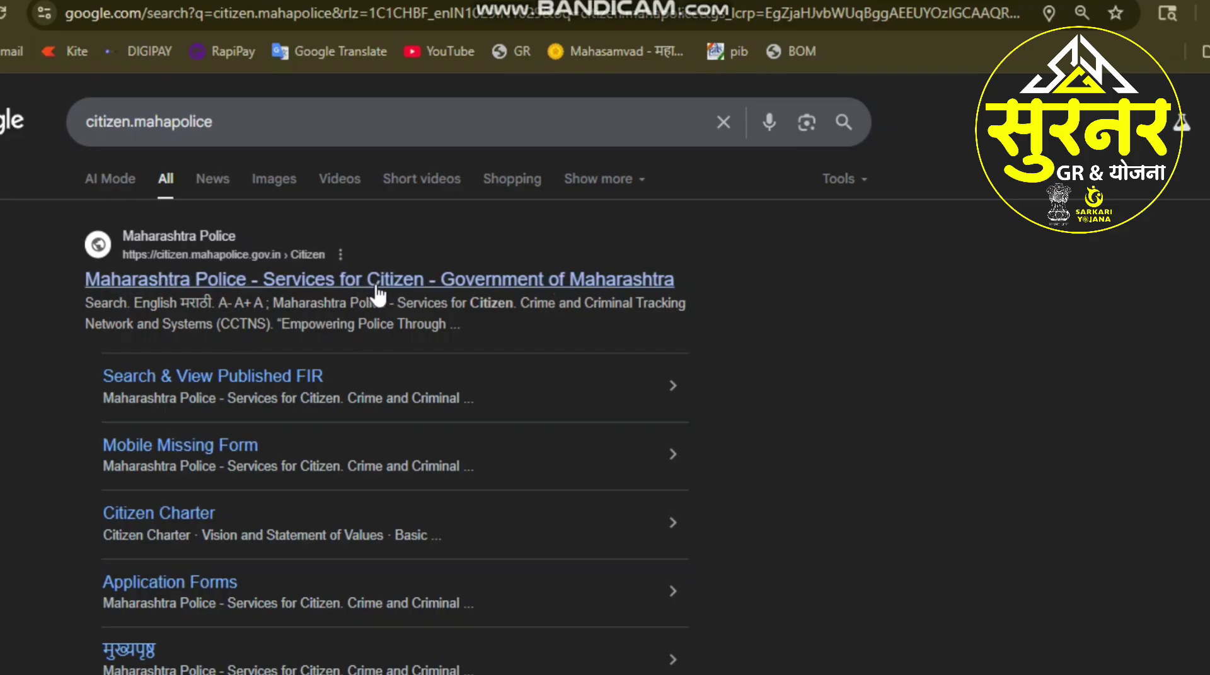
pyautogui.click(145, 279)
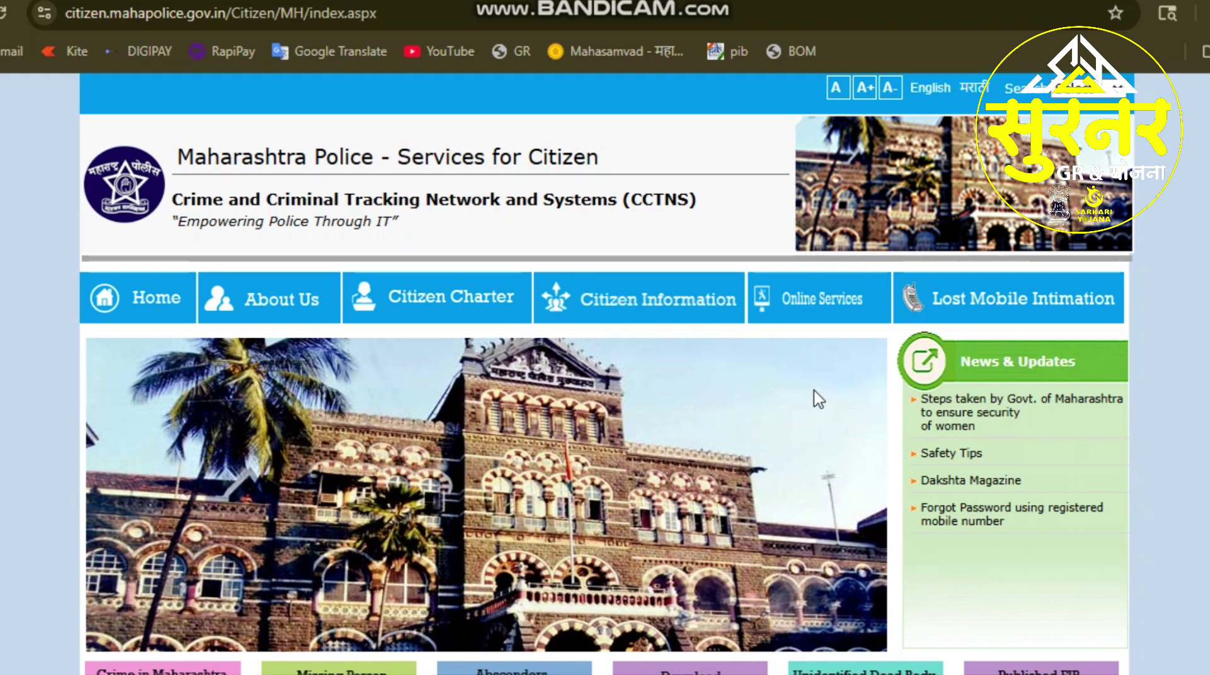
# Choose the 'Ganesh Festival Permission Application' service tile to reach the Citizen Login page.
pyautogui.scroll(-6, 819, 399)
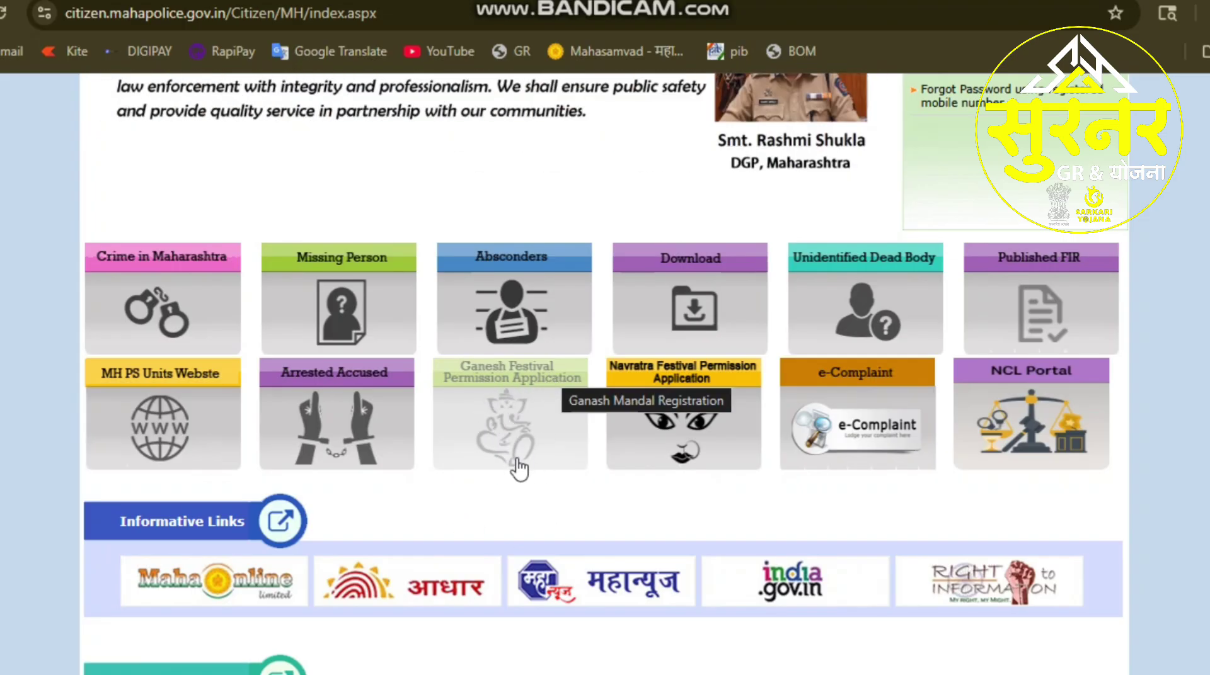
pyautogui.scroll(5, 539, 474)
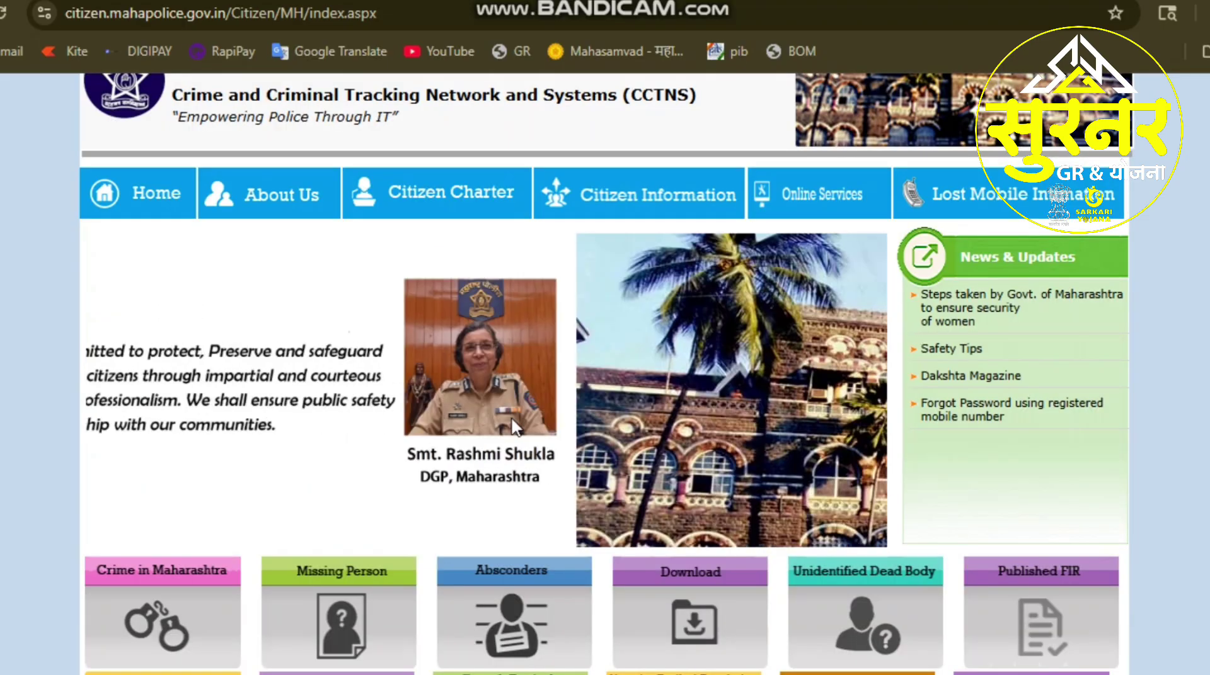
pyautogui.scroll(-4, 540, 646)
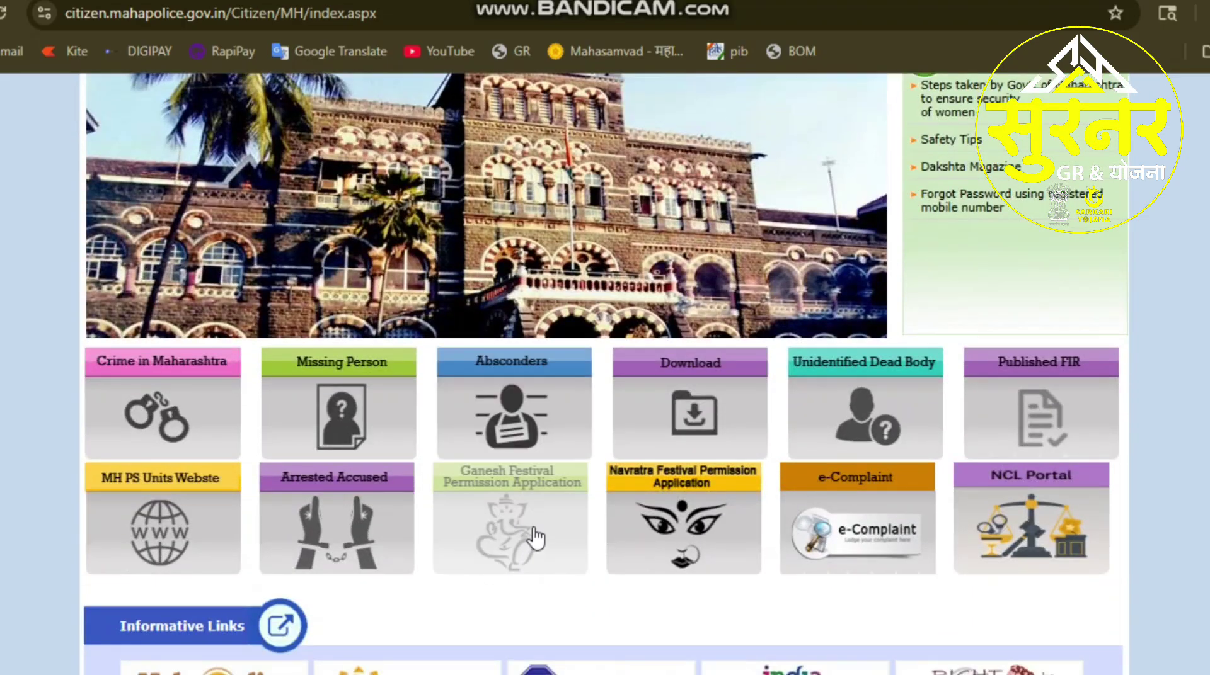
pyautogui.click(508, 545)
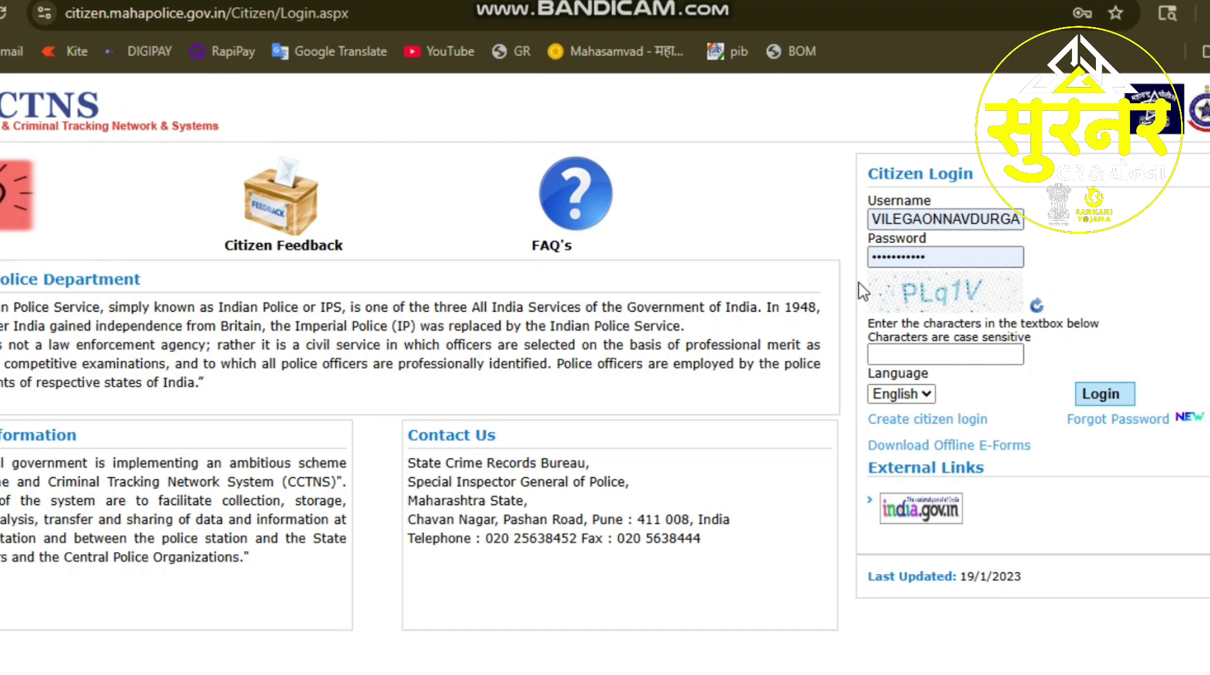
# Erase the pre-filled username and password from the Citizen Login fields.
pyautogui.click(993, 223)
pyautogui.press('BackSpace')
pyautogui.press('BackSpace')
pyautogui.press('BackSpace')
pyautogui.press('BackSpace')
pyautogui.press('BackSpace')
pyautogui.press('BackSpace')
pyautogui.press('BackSpace')
pyautogui.press('BackSpace')
pyautogui.press('BackSpace')
pyautogui.press('BackSpace')
pyautogui.press('BackSpace')
pyautogui.press('BackSpace')
pyautogui.press('BackSpace')
pyautogui.click(968, 222)
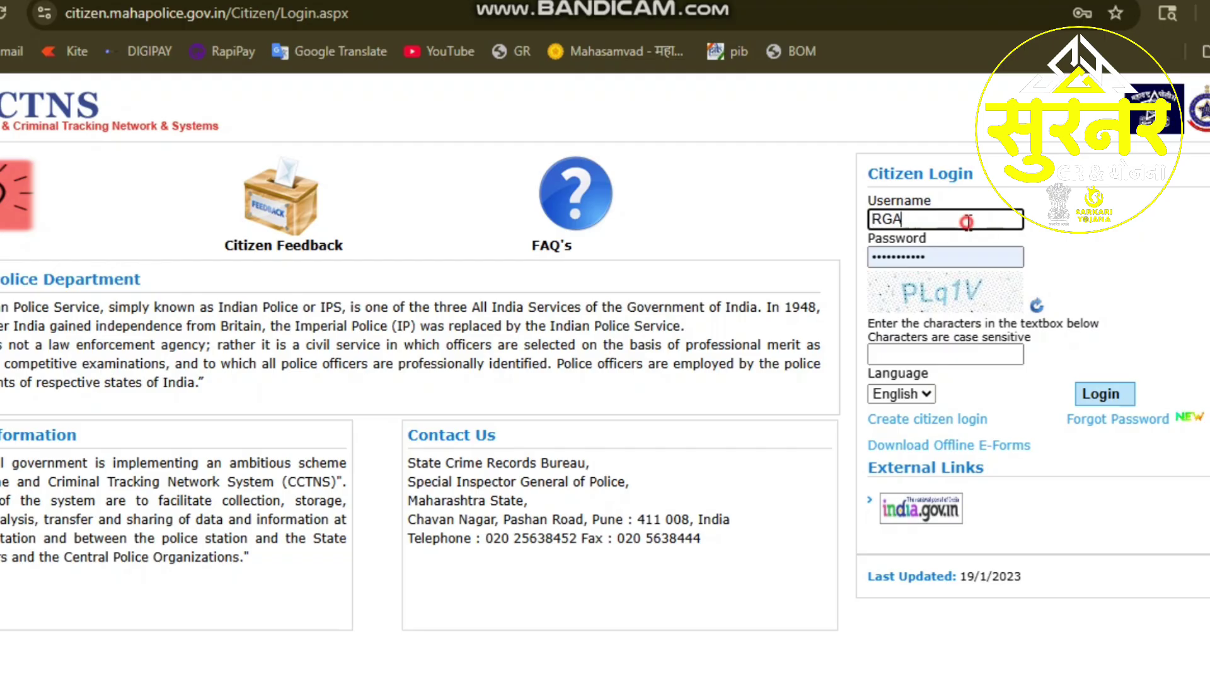
pyautogui.press('BackSpace')
pyautogui.press('BackSpace')
pyautogui.press('BackSpace')
pyautogui.click(922, 260)
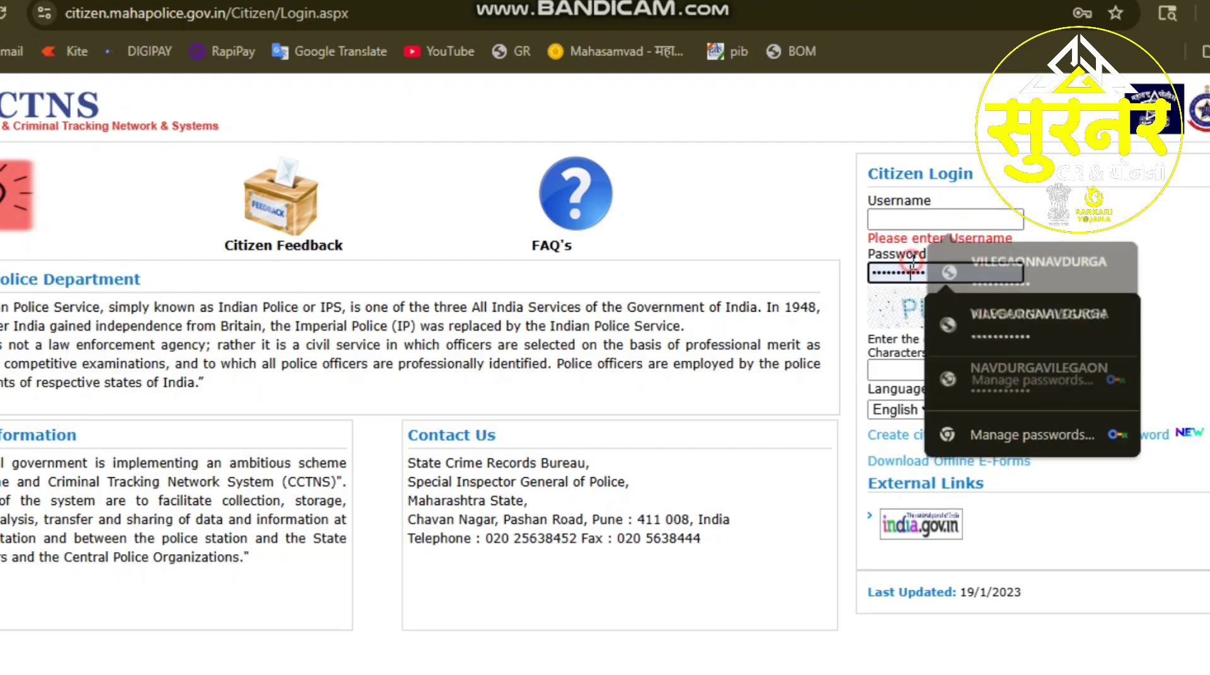
pyautogui.press('BackSpace')
pyautogui.press('BackSpace')
pyautogui.press('BackSpace')
pyautogui.press('BackSpace')
pyautogui.press('BackSpace')
pyautogui.press('BackSpace')
pyautogui.press('BackSpace')
pyautogui.press('BackSpace')
pyautogui.press('BackSpace')
pyautogui.press('BackSpace')
pyautogui.press('BackSpace')
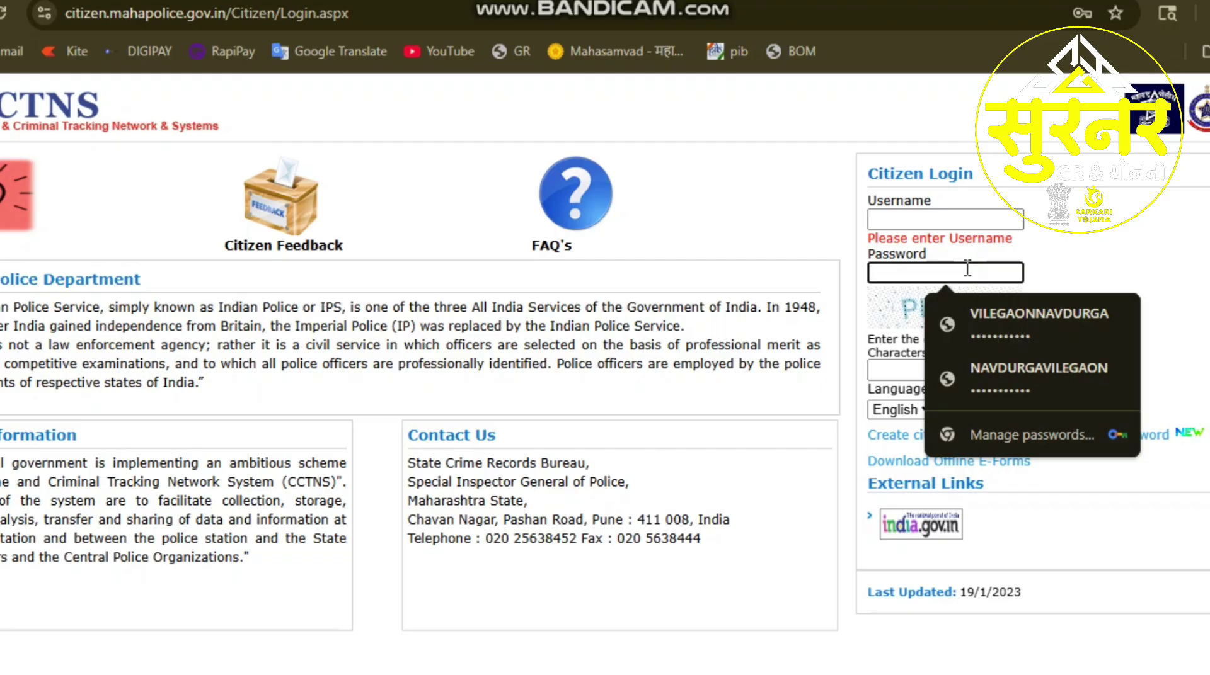
pyautogui.click(1068, 247)
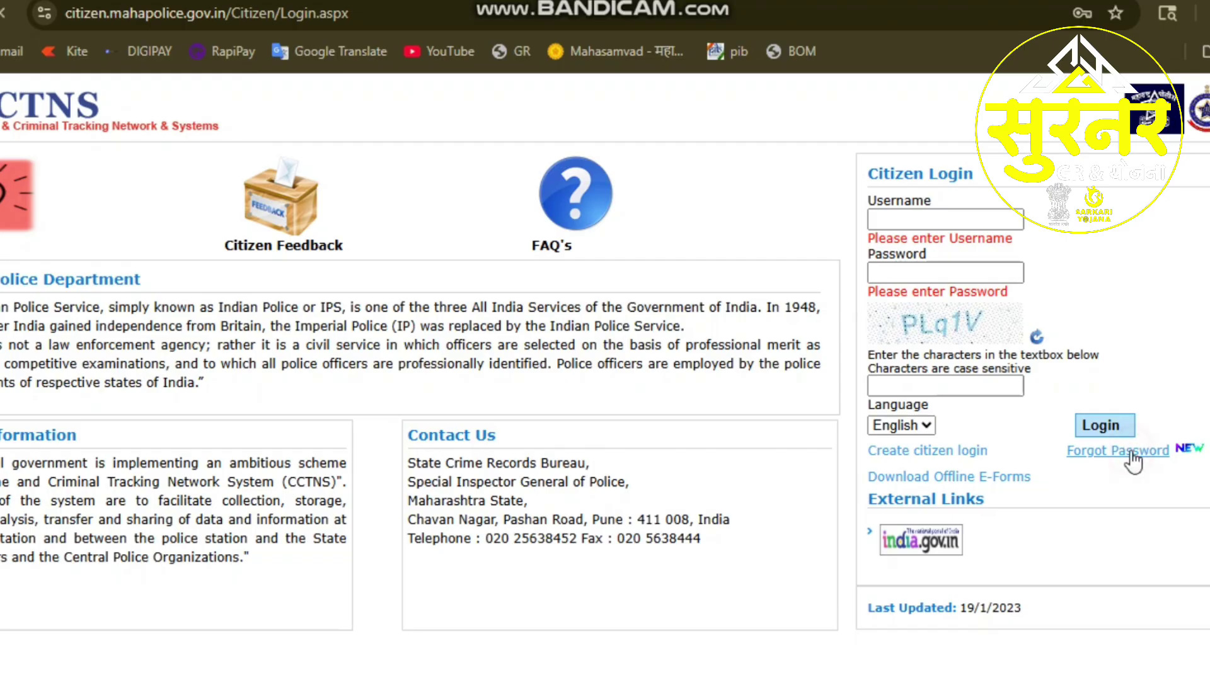
# Visit the Forgot Password page, then return to the home page's service tiles.
pyautogui.click(1119, 451)
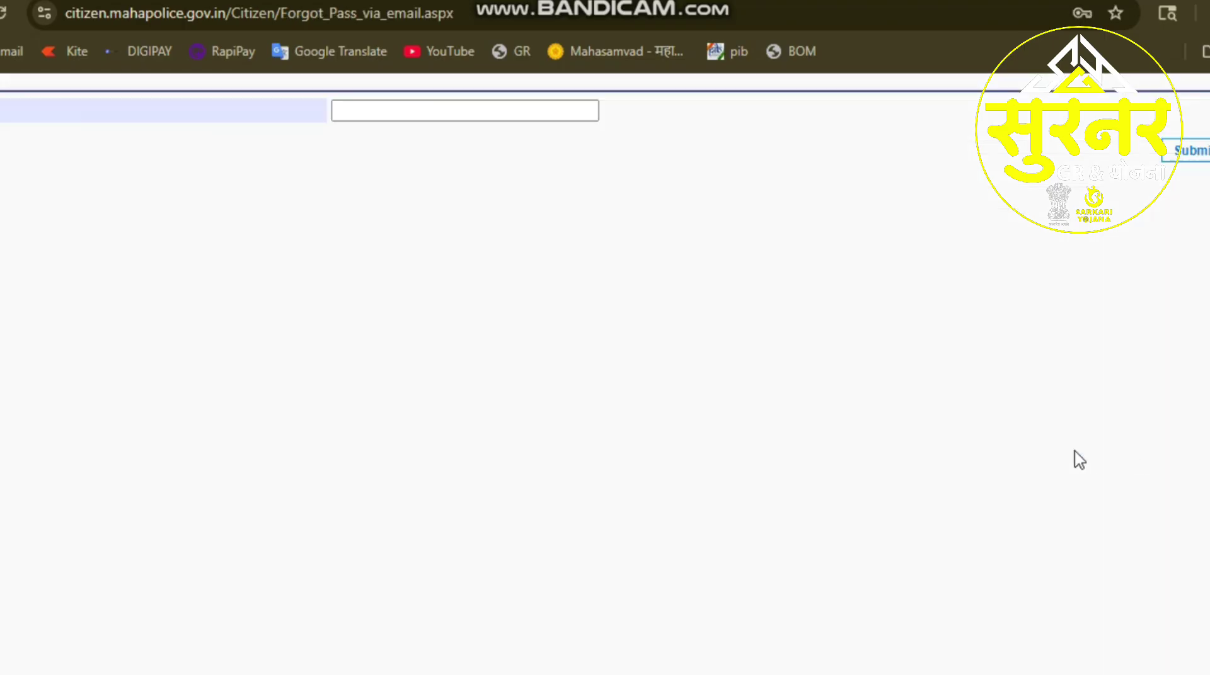
pyautogui.click(413, 108)
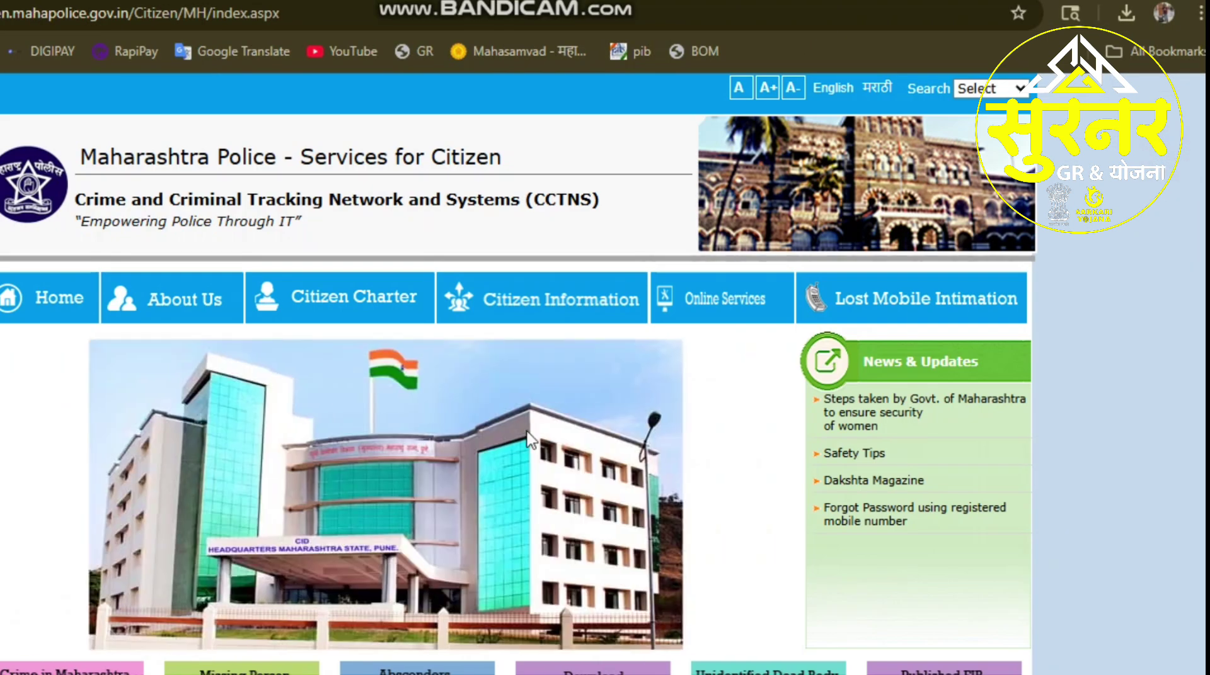
pyautogui.scroll(-7, 647, 482)
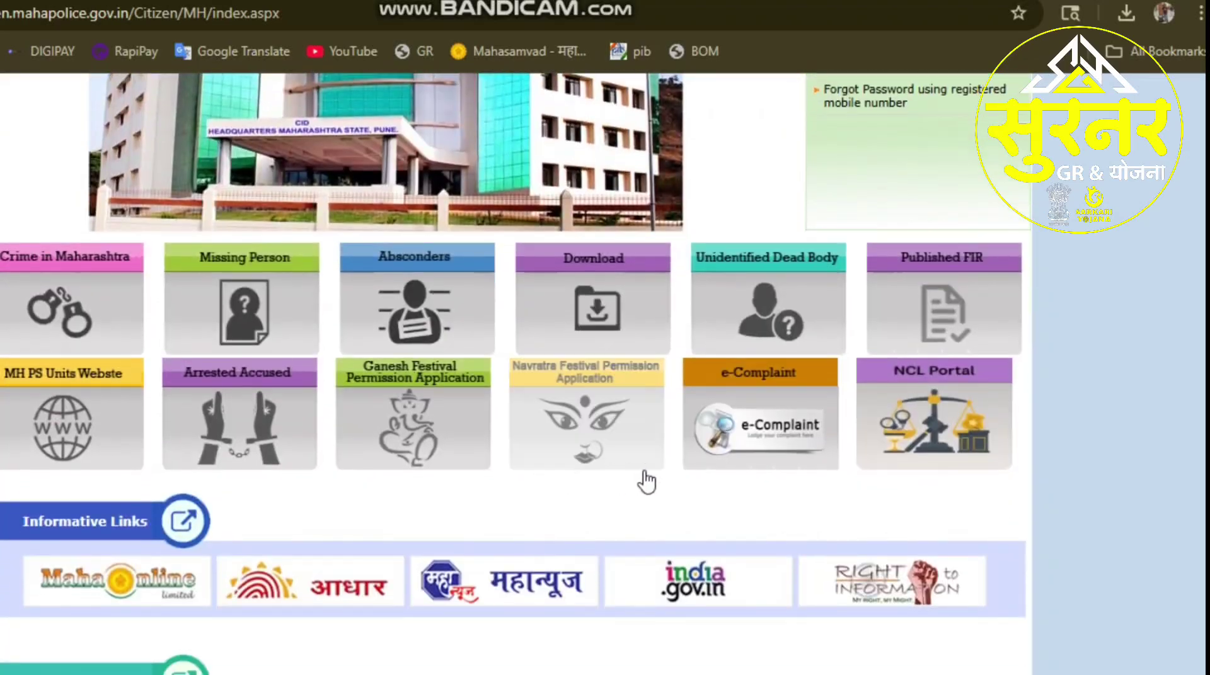
# Reopen the Ganesh Festival login, empty the Username and Password fields, and focus the captcha box.
pyautogui.click(435, 420)
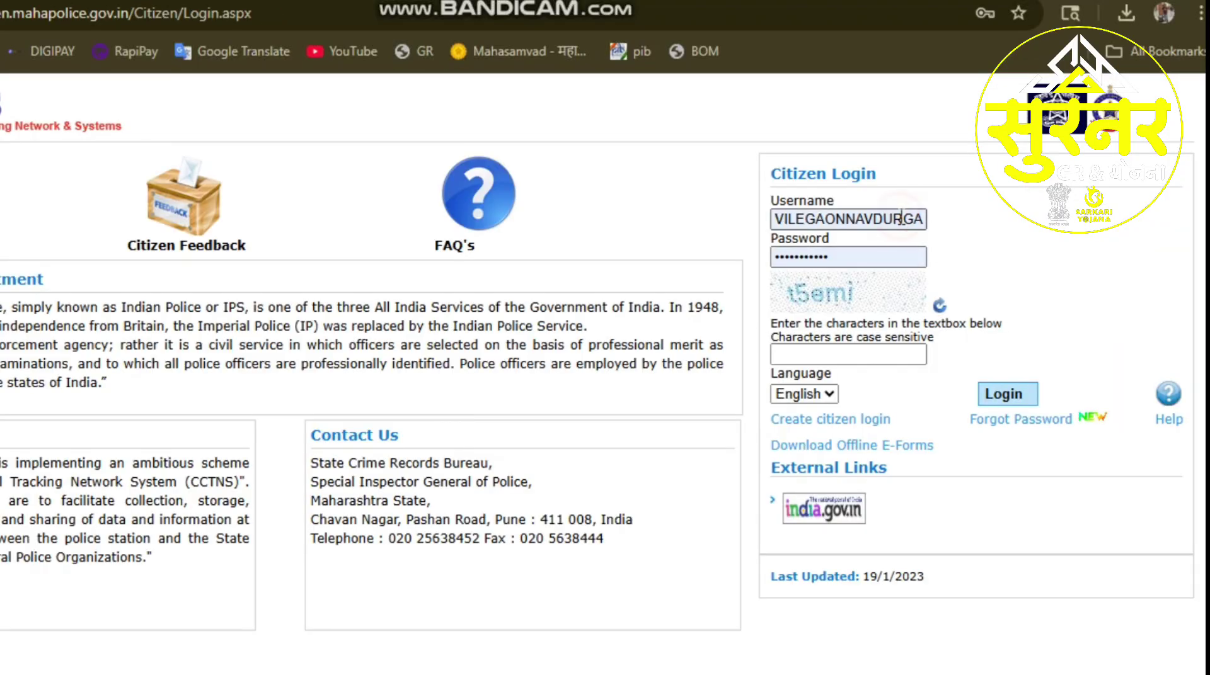
pyautogui.click(877, 219)
pyautogui.press('BackSpace')
pyautogui.press('BackSpace')
pyautogui.press('BackSpace')
pyautogui.press('BackSpace')
pyautogui.press('BackSpace')
pyautogui.press('BackSpace')
pyautogui.press('BackSpace')
pyautogui.press('BackSpace')
pyautogui.press('BackSpace')
pyautogui.press('BackSpace')
pyautogui.press('BackSpace')
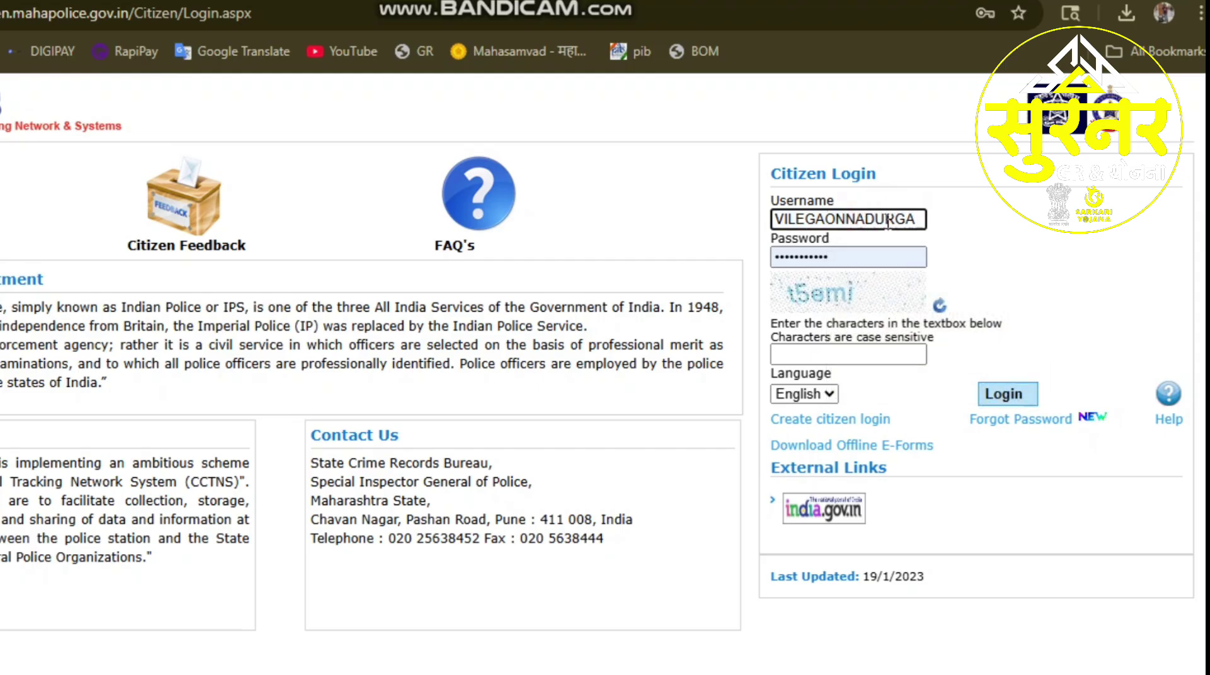
pyautogui.click(885, 220)
pyautogui.press('BackSpace')
pyautogui.press('BackSpace')
pyautogui.press('BackSpace')
pyautogui.press('BackSpace')
pyautogui.press('BackSpace')
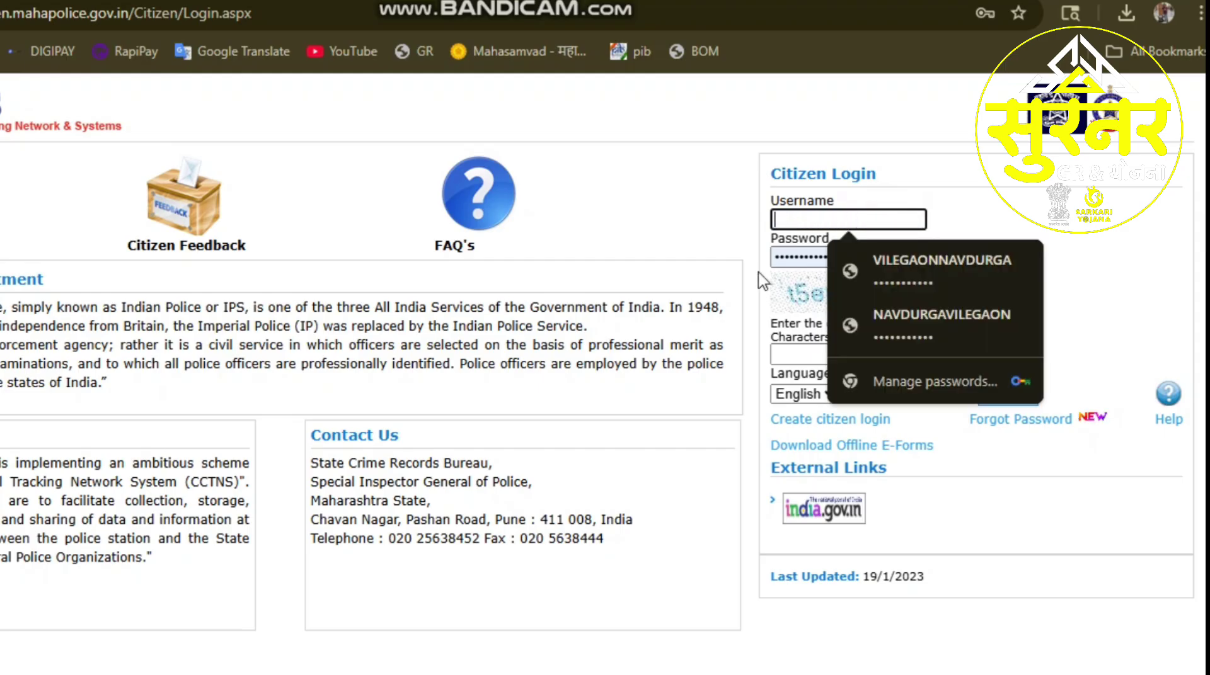
pyautogui.click(814, 257)
pyautogui.press('BackSpace')
pyautogui.press('BackSpace')
pyautogui.press('BackSpace')
pyautogui.press('BackSpace')
pyautogui.press('BackSpace')
pyautogui.press('BackSpace')
pyautogui.press('BackSpace')
pyautogui.press('BackSpace')
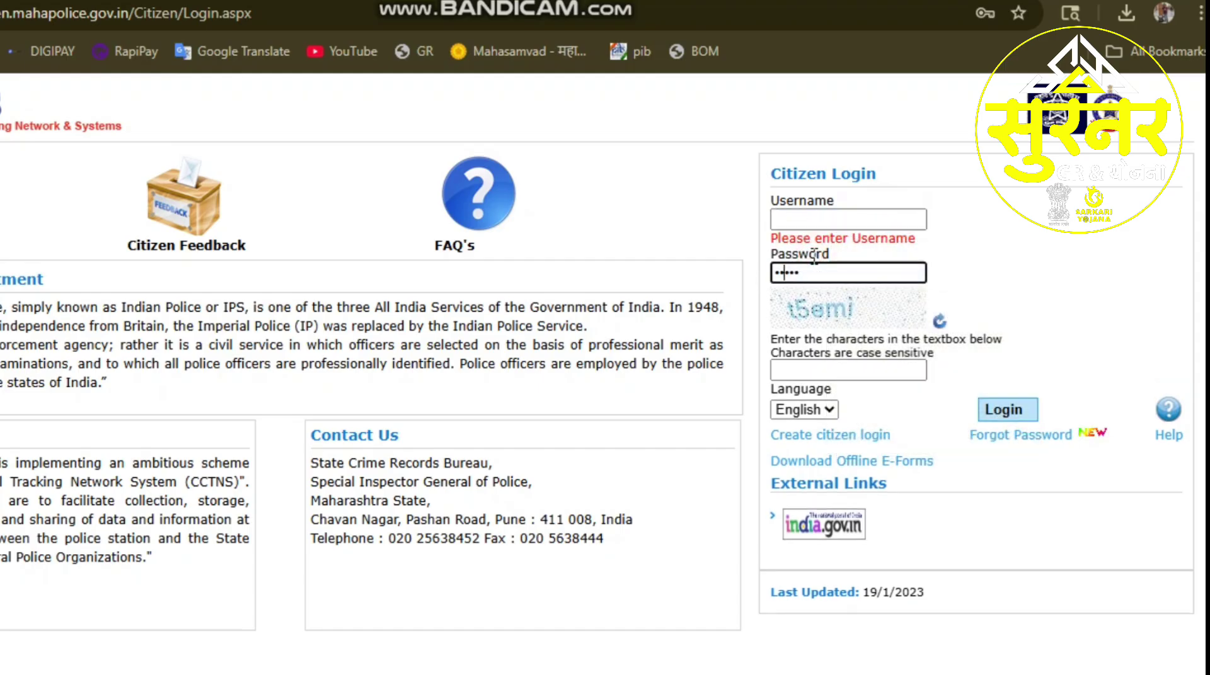
pyautogui.press('BackSpace')
pyautogui.press('BackSpace')
pyautogui.press('BackSpace')
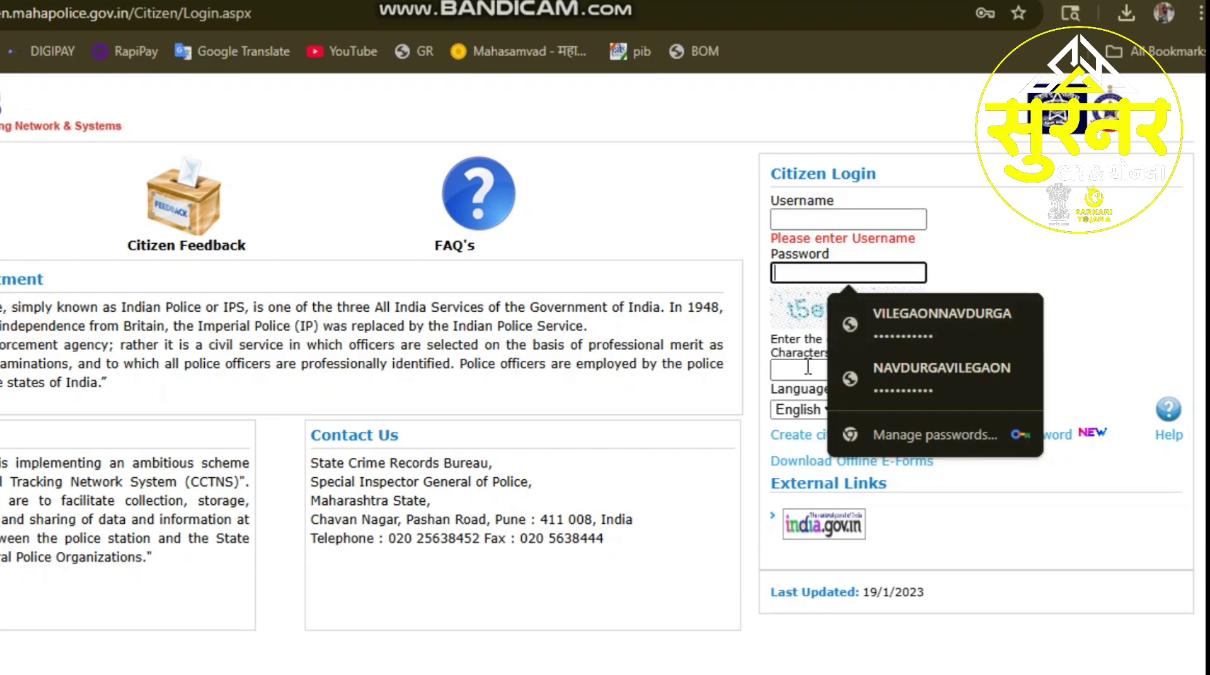
pyautogui.click(814, 371)
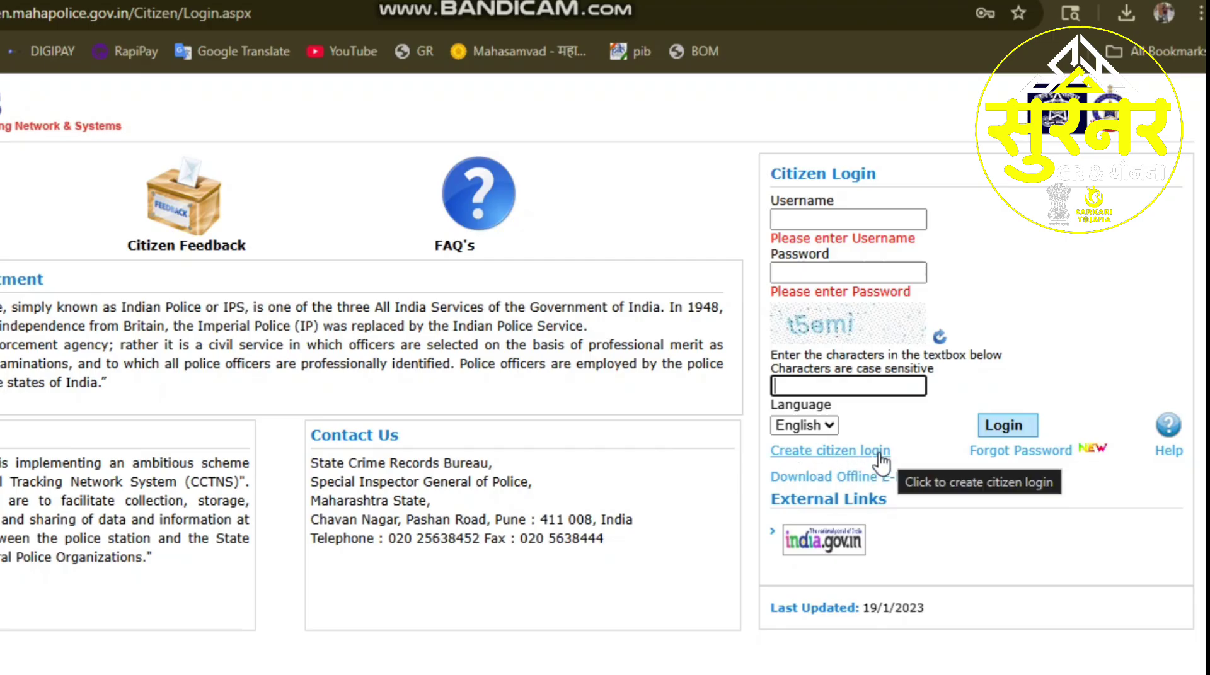
# Start a new citizen registration with the applicant's name, father's name, and Male gender.
pyautogui.click(839, 455)
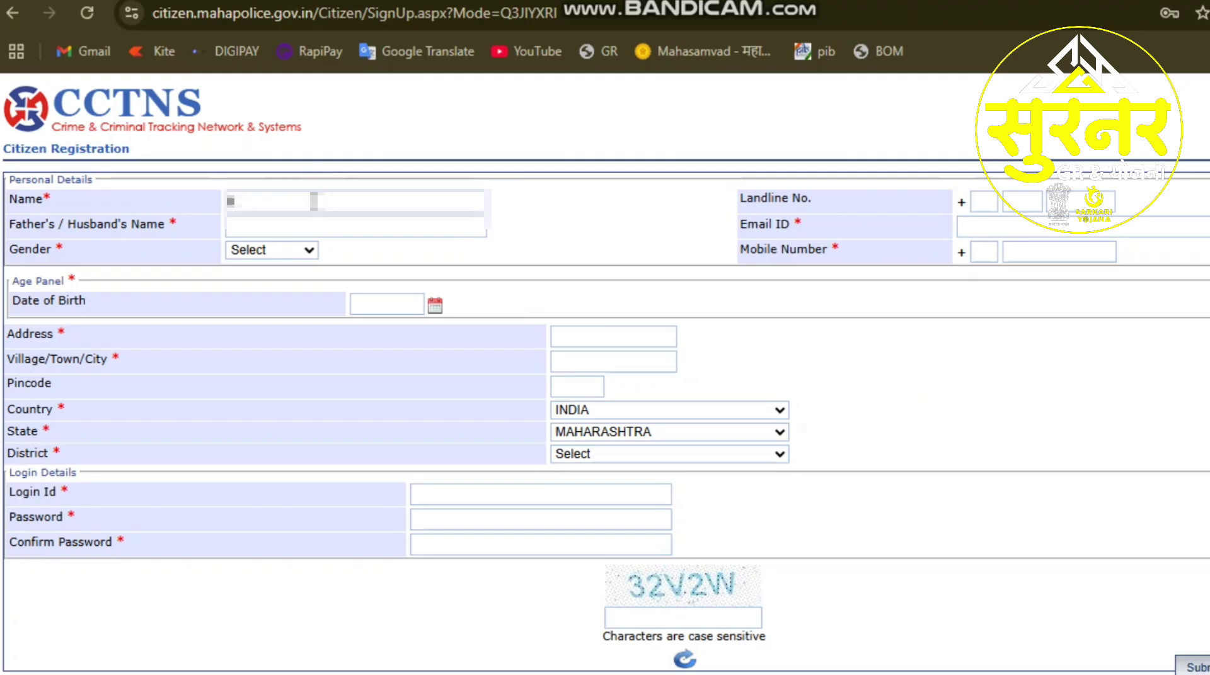
pyautogui.write('ushana ???????')
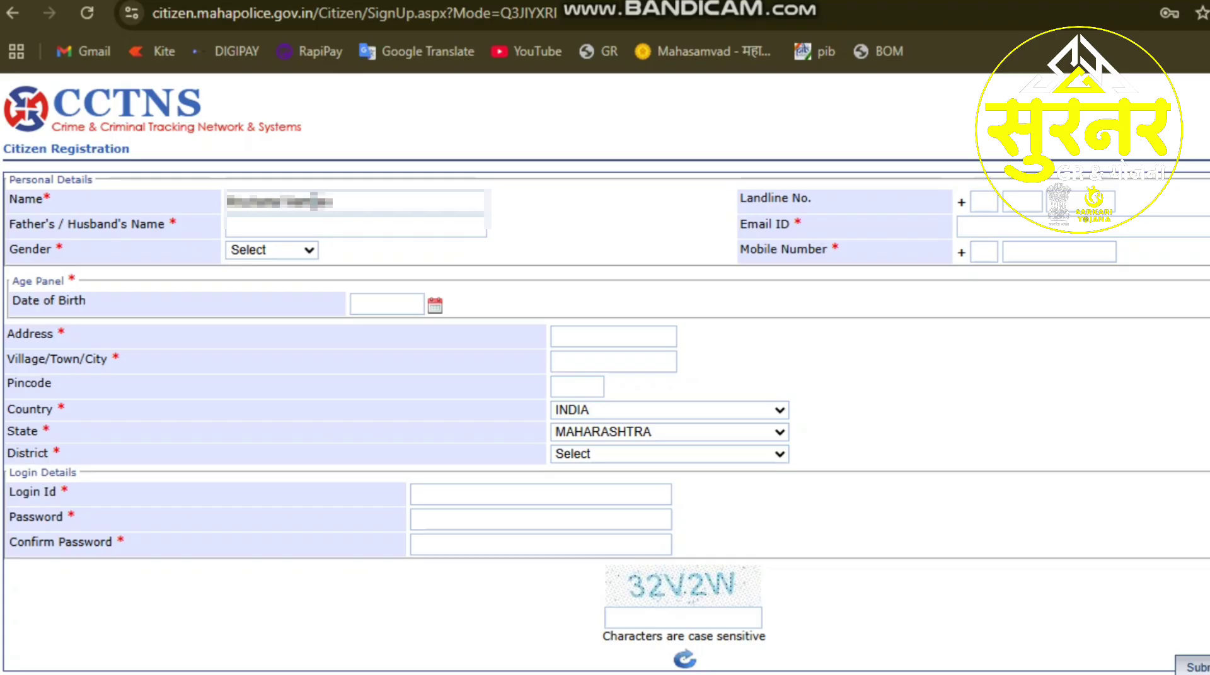
pyautogui.write(' ??????')
pyautogui.click(323, 230)
pyautogui.write('??')
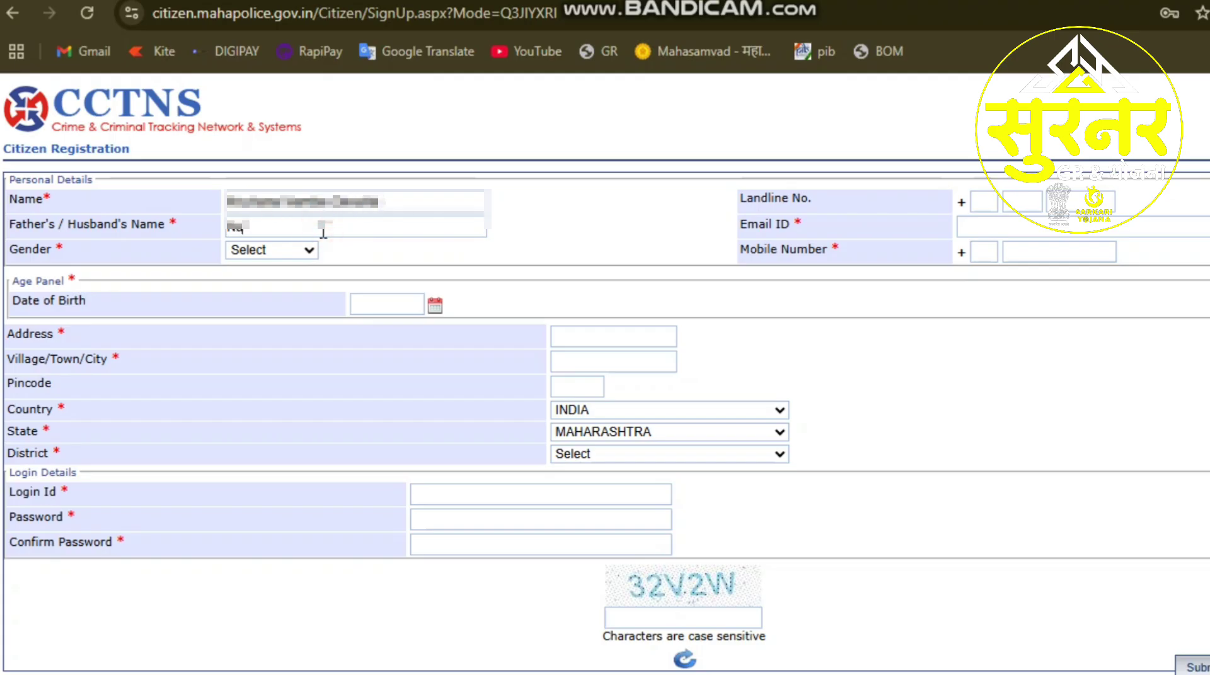
pyautogui.write('????')
pyautogui.click(266, 250)
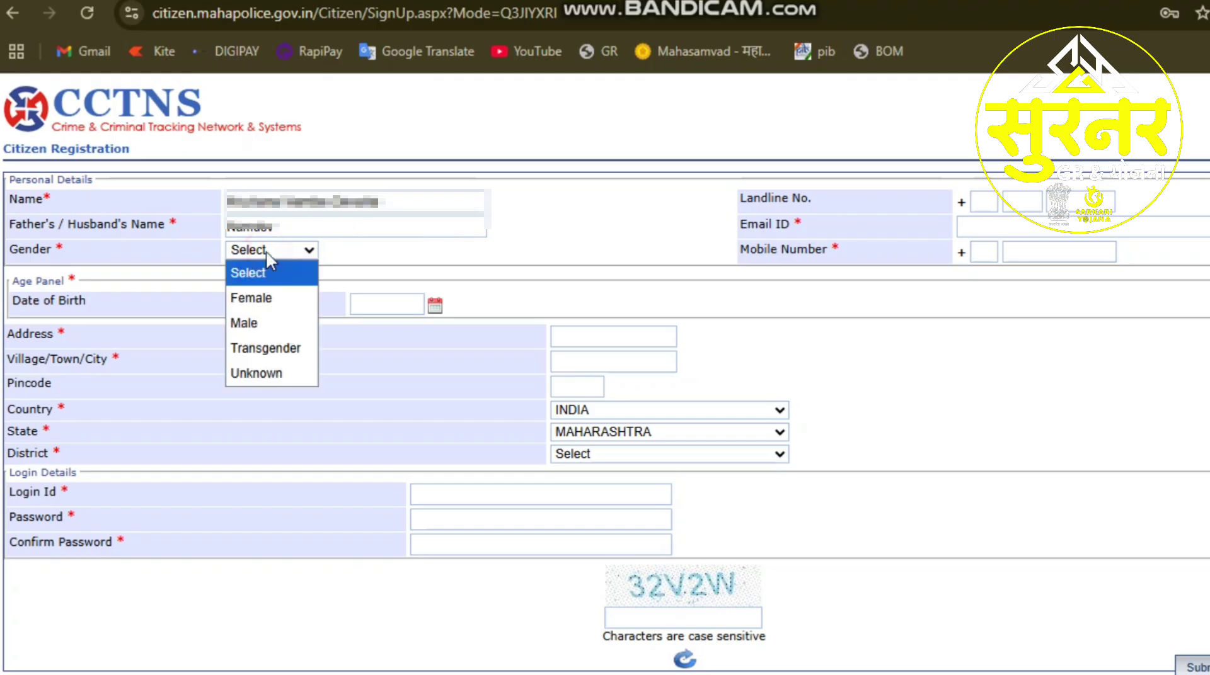
pyautogui.click(258, 323)
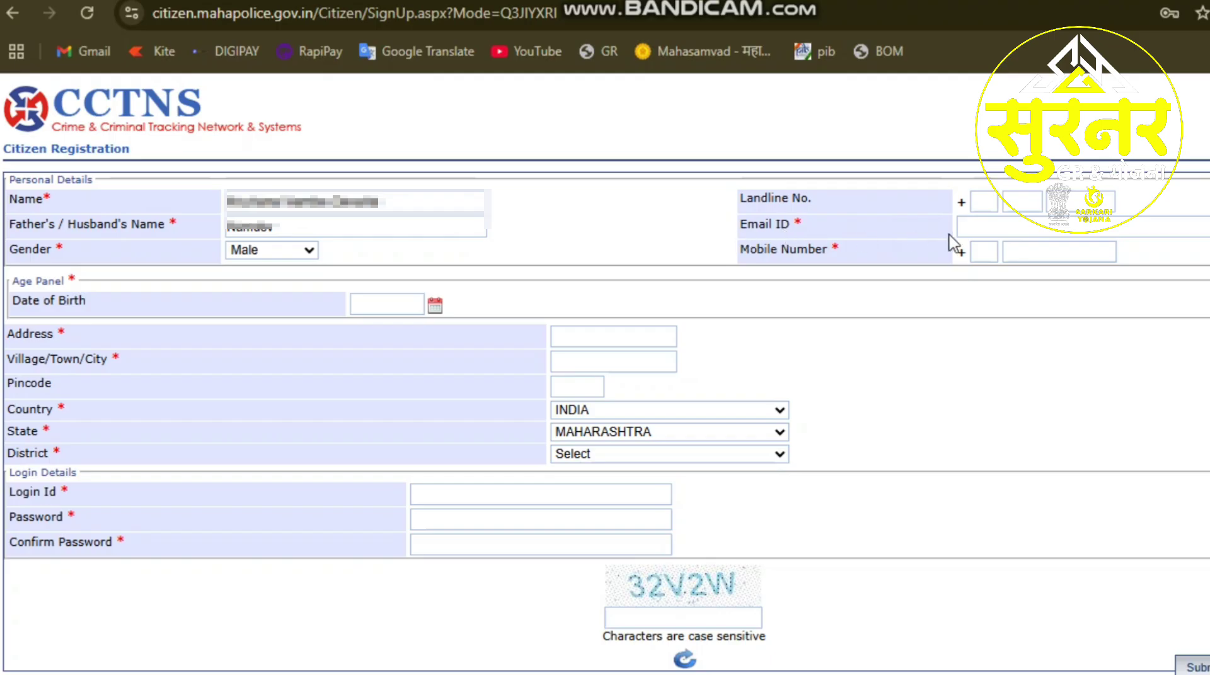
# Enter the applicant's e-mail address and mobile number with country code 91.
pyautogui.click(990, 231)
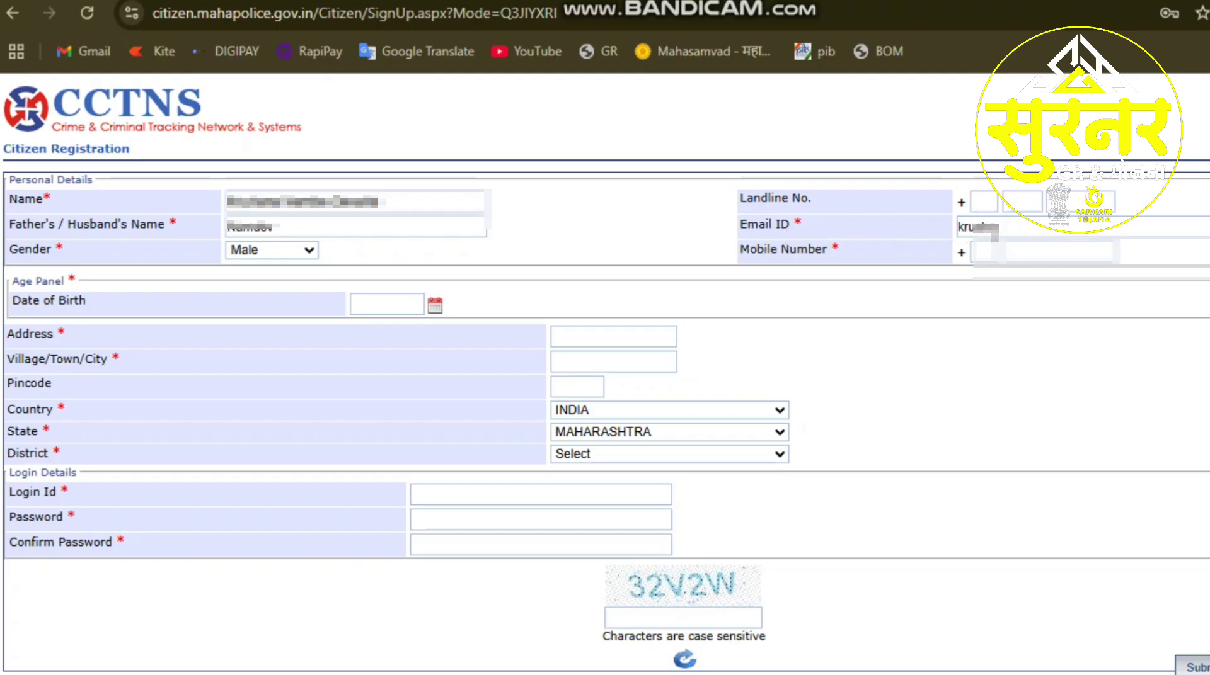
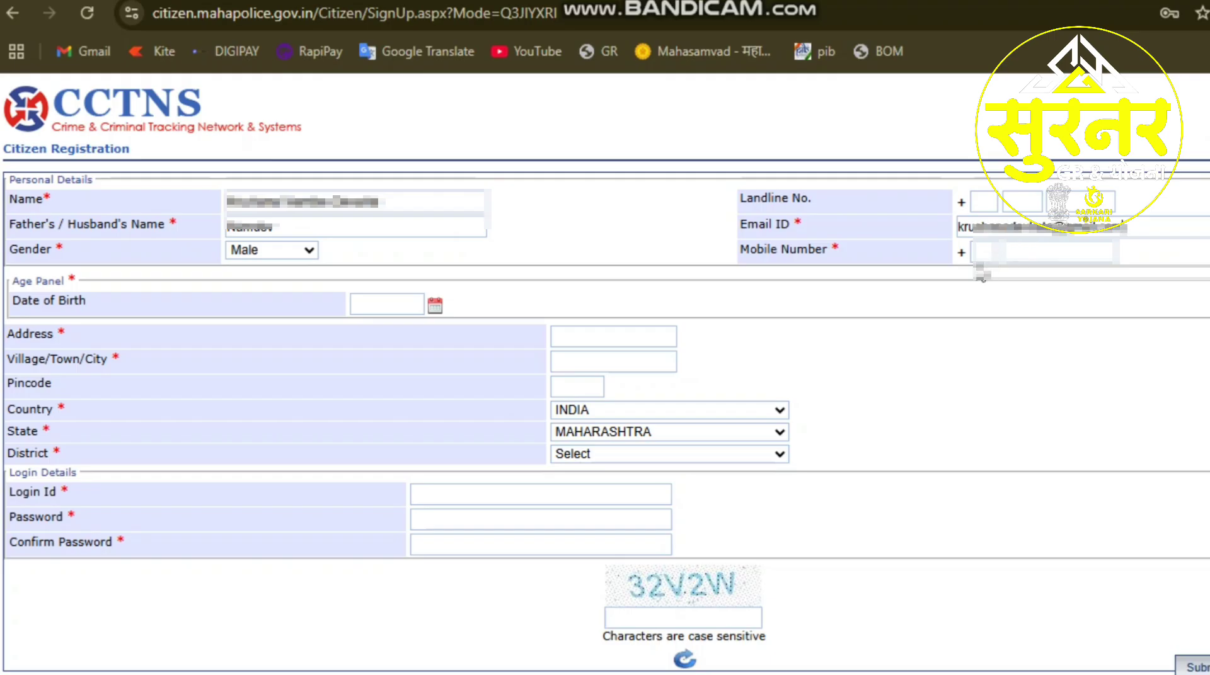
pyautogui.click(991, 253)
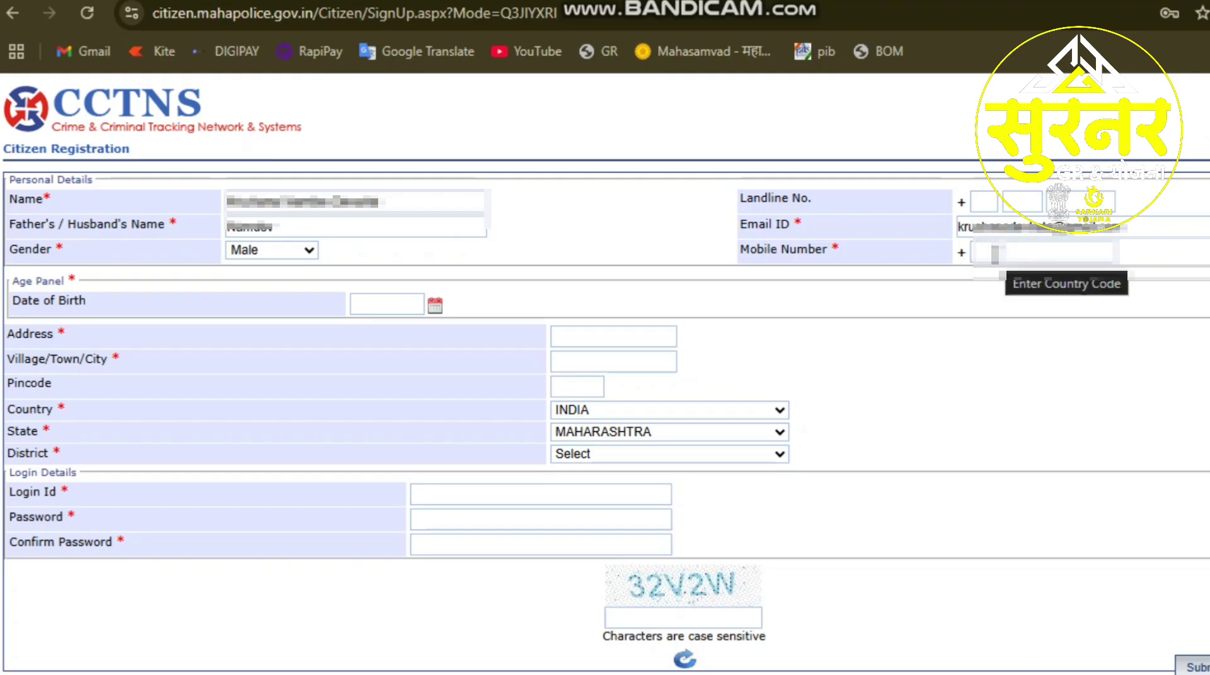
pyautogui.write('91')
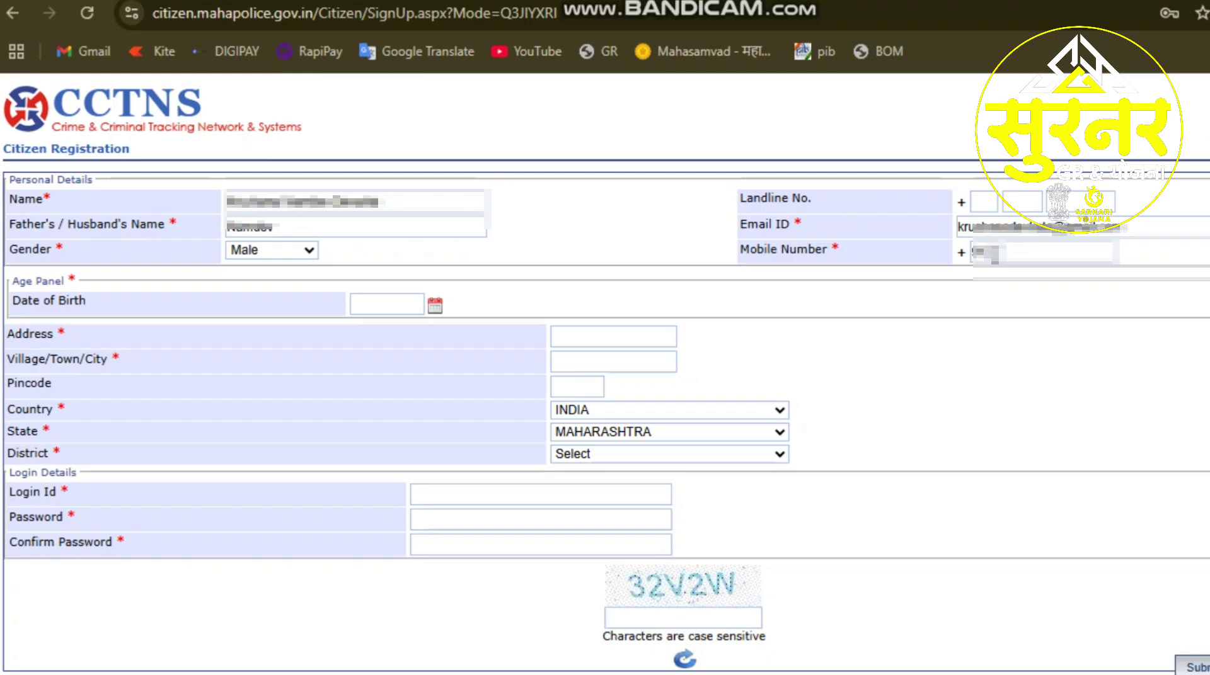
pyautogui.click(1028, 255)
pyautogui.write('987')
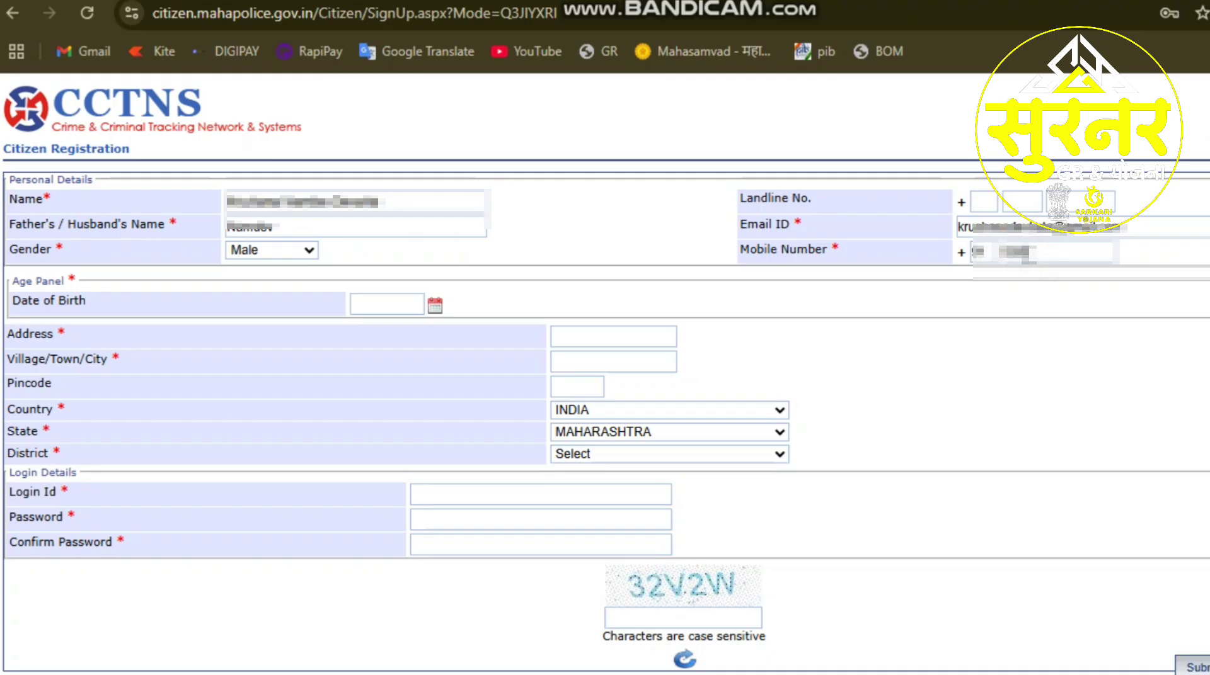
pyautogui.write('6543210')
# Pick 22 August 2001 as the date of birth in the calendar.
pyautogui.click(435, 307)
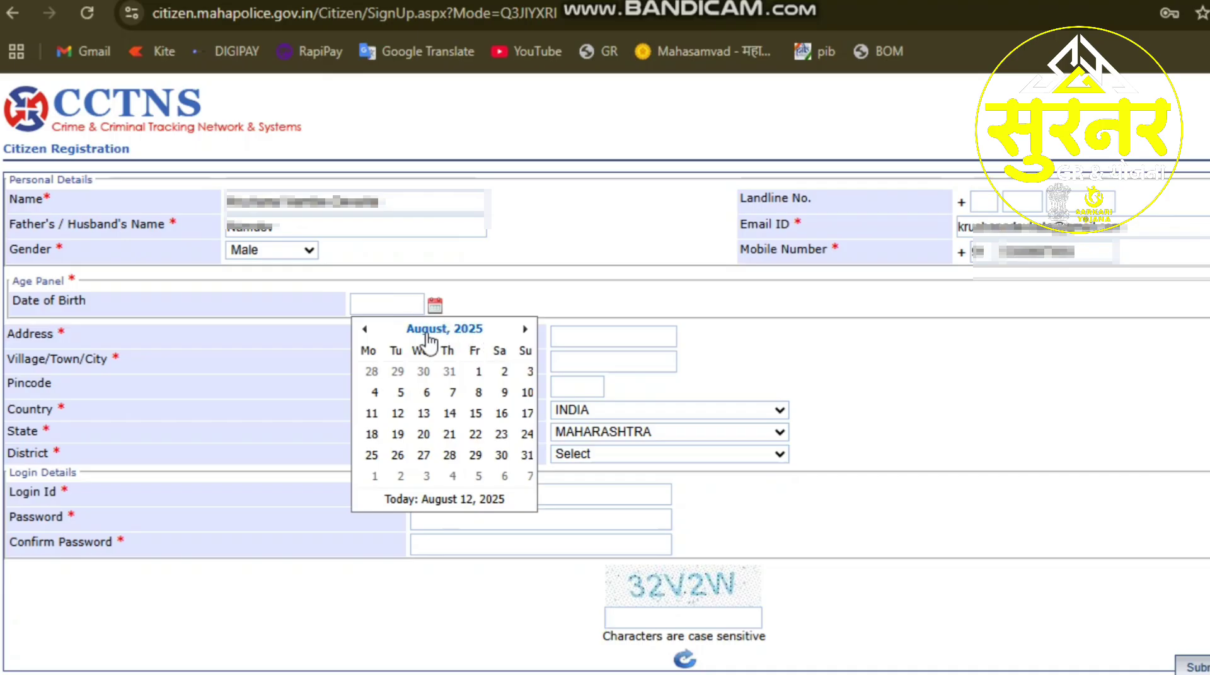
pyautogui.click(466, 334)
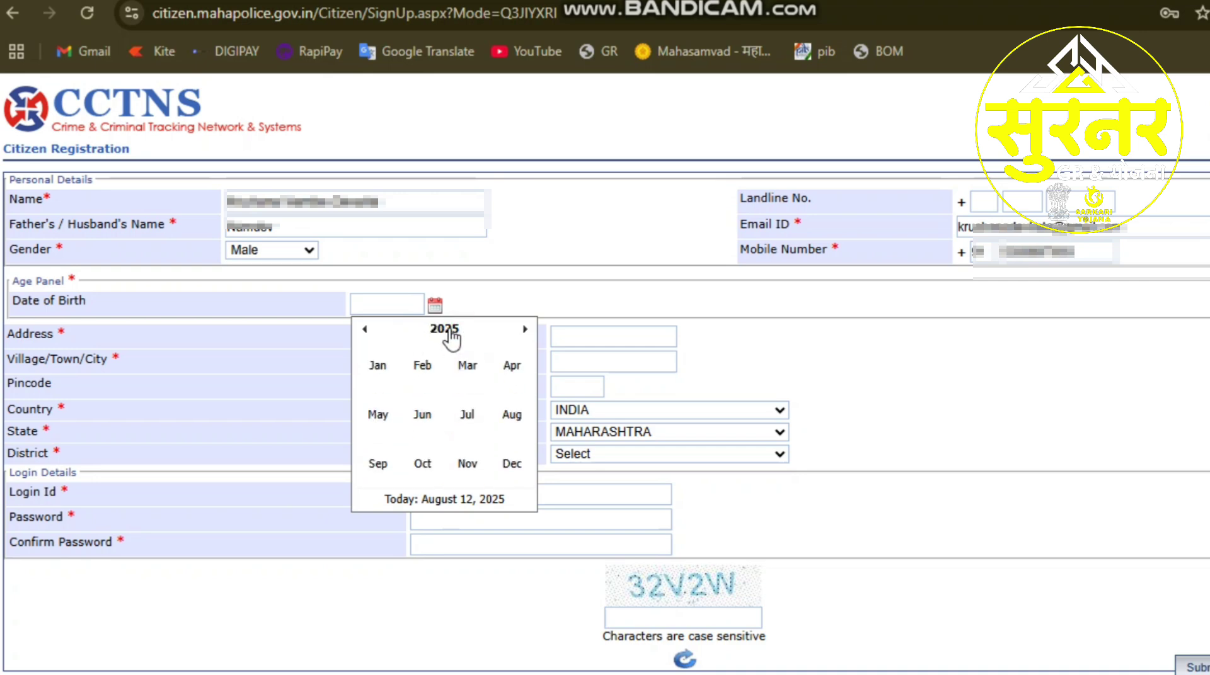
pyautogui.click(444, 330)
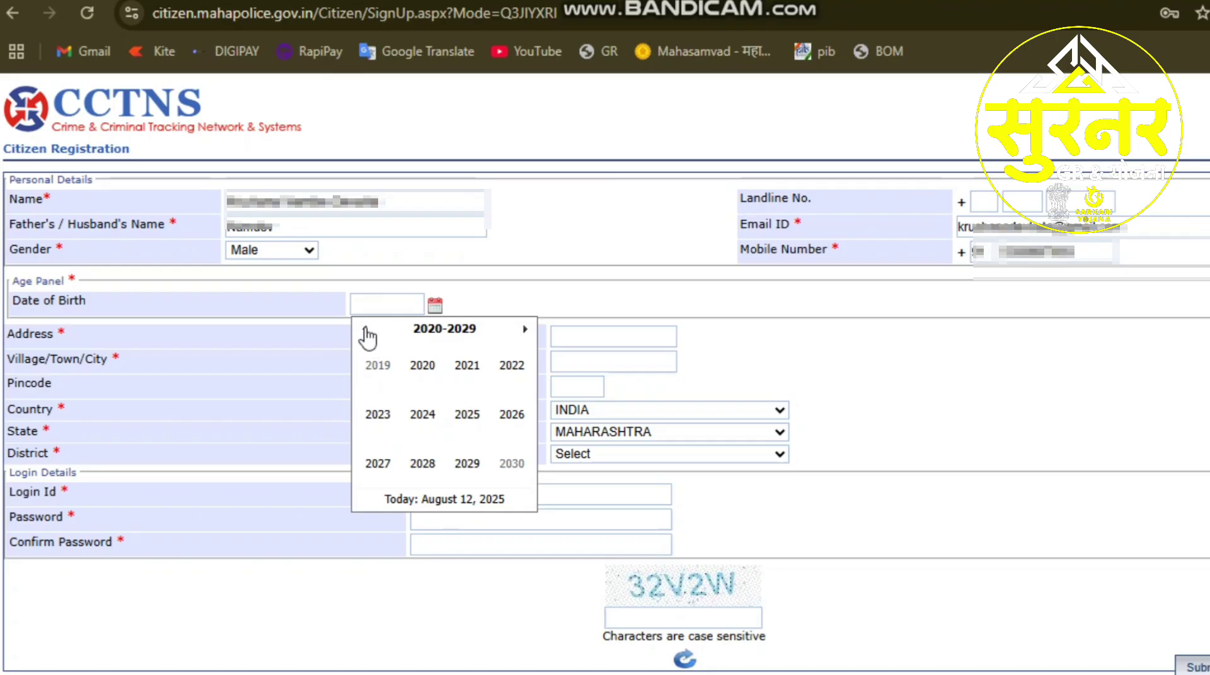
pyautogui.click(365, 331)
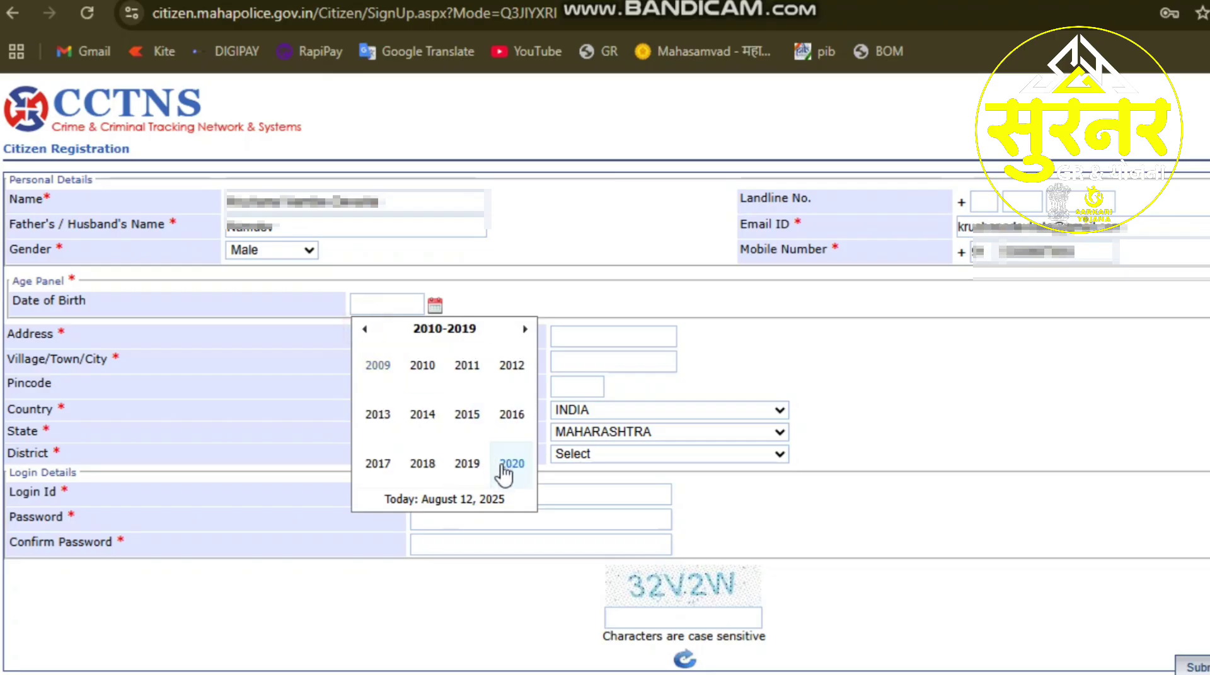
pyautogui.click(362, 329)
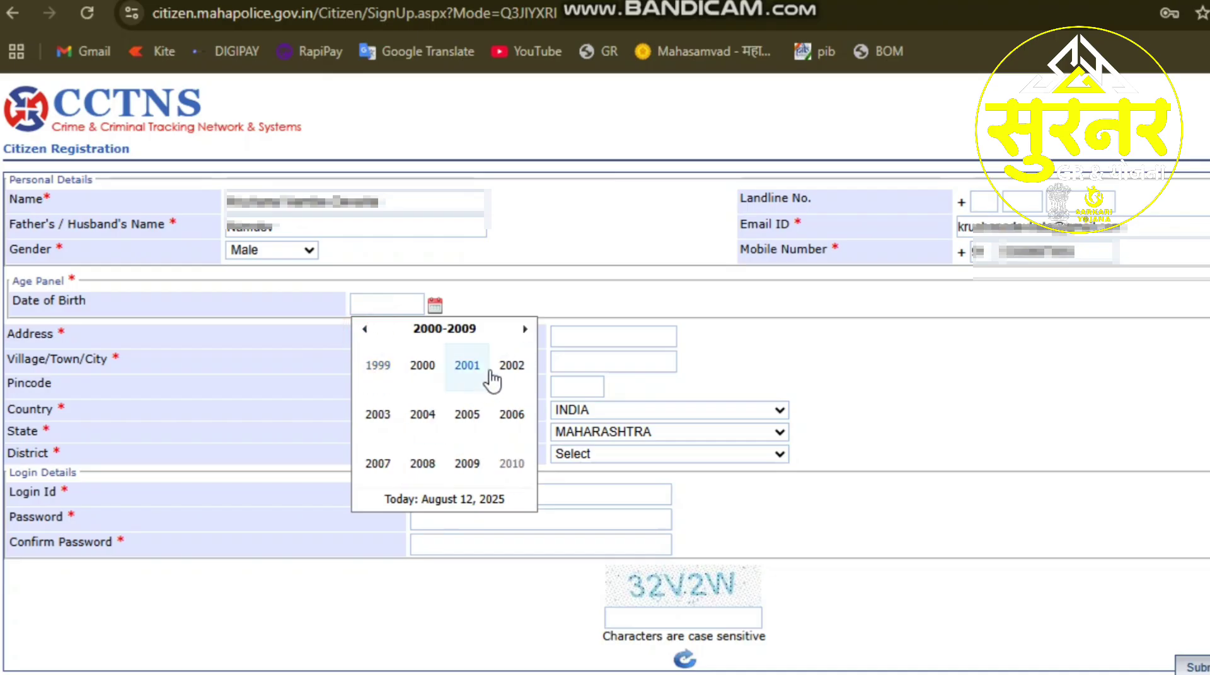
pyautogui.click(468, 366)
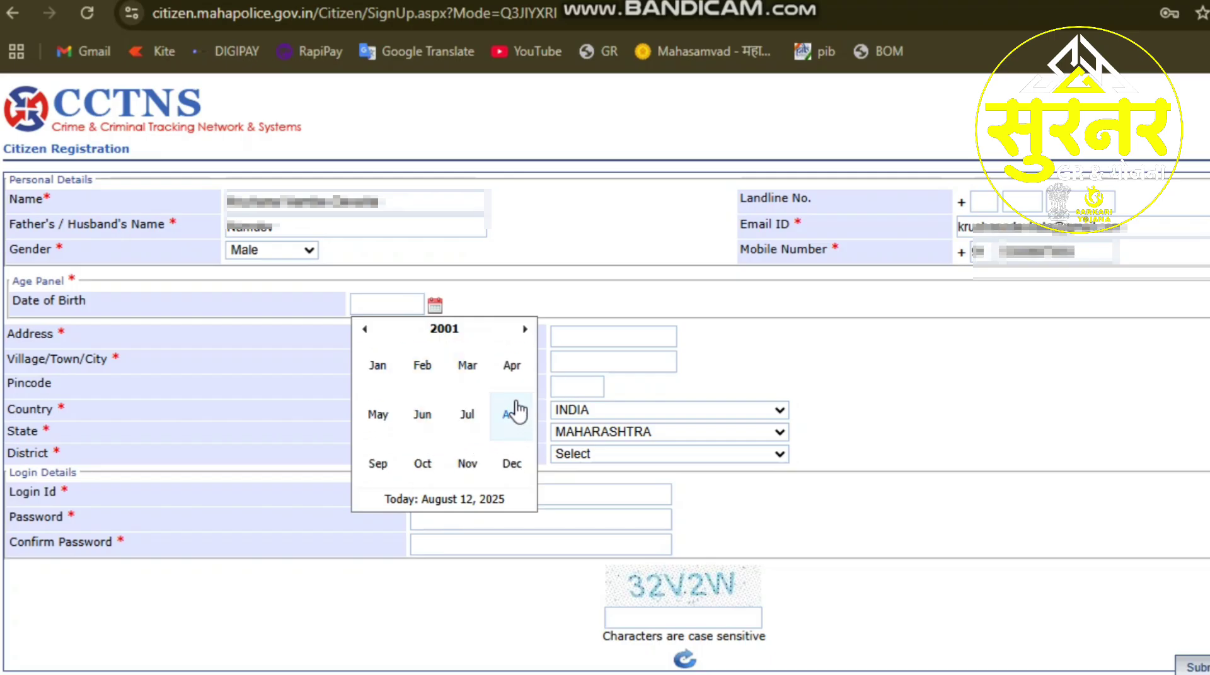
pyautogui.click(509, 420)
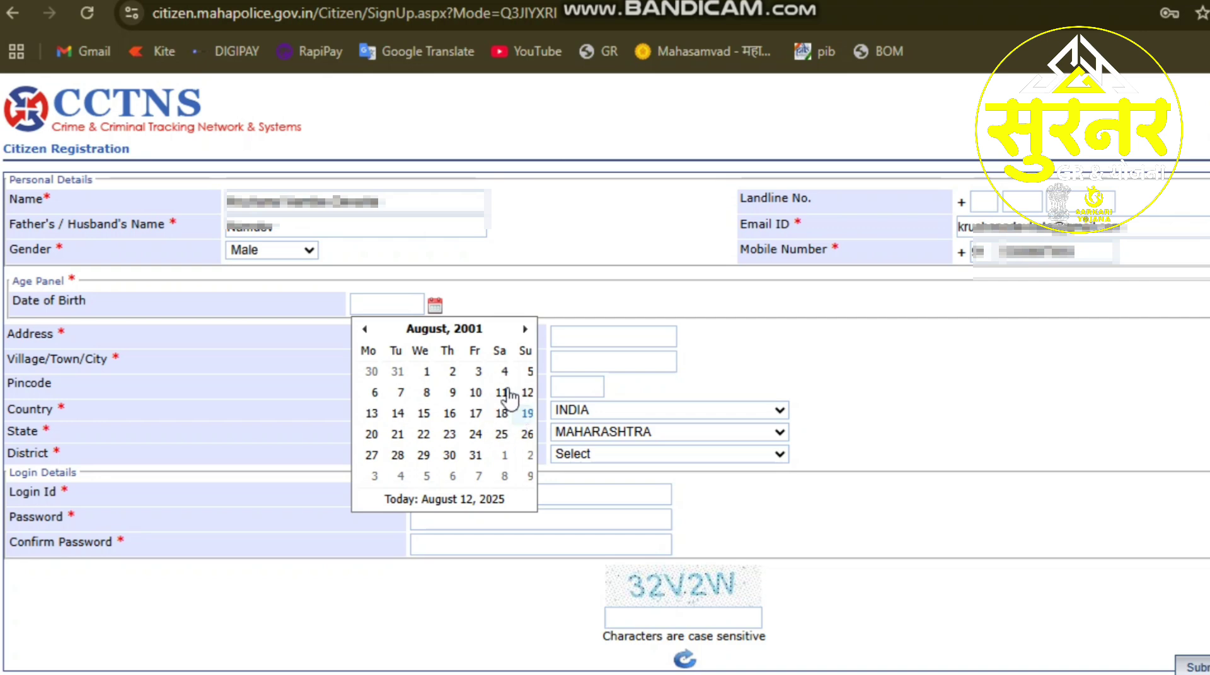
pyautogui.click(421, 435)
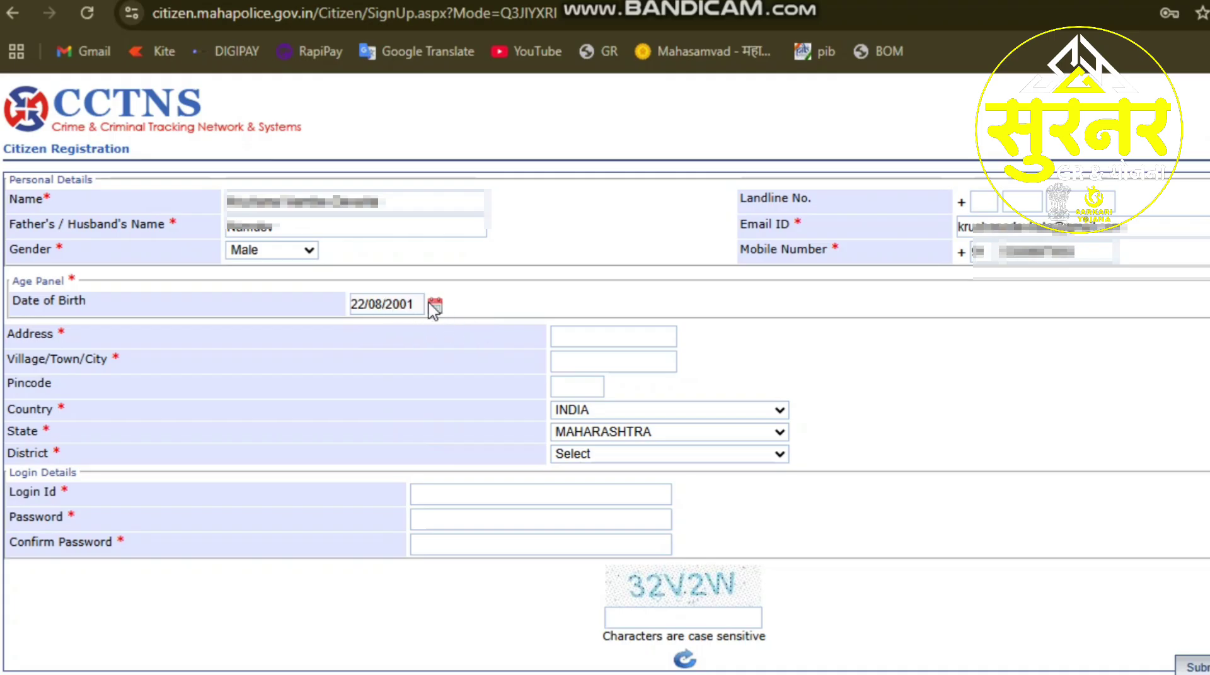
# Click repeatedly along the date-of-birth row of the registration form.
pyautogui.click(394, 305)
pyautogui.click(455, 302)
pyautogui.click(383, 302)
pyautogui.click(353, 302)
pyautogui.click(400, 299)
pyautogui.click(437, 300)
pyautogui.click(378, 303)
pyautogui.click(423, 303)
pyautogui.click(413, 303)
pyautogui.click(452, 303)
# Enter 'Village' as the address and pincode 413101, and select the applicant's district.
pyautogui.click(586, 340)
pyautogui.write('Village')
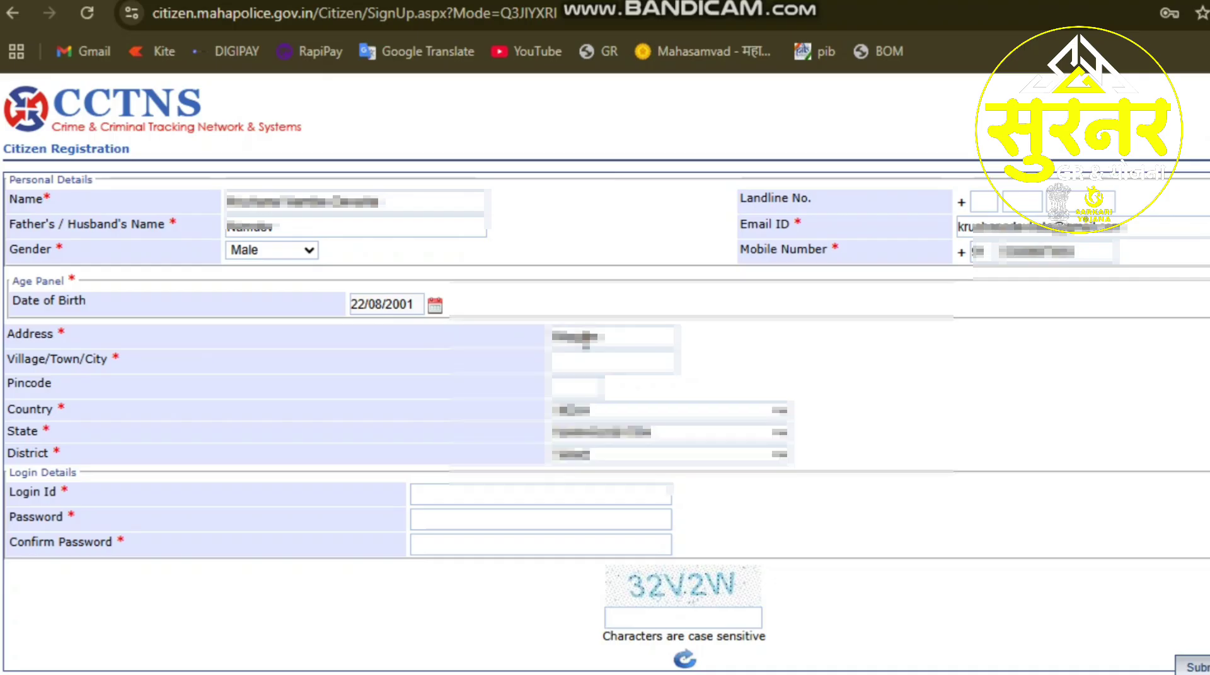
pyautogui.click(586, 364)
pyautogui.write('Village')
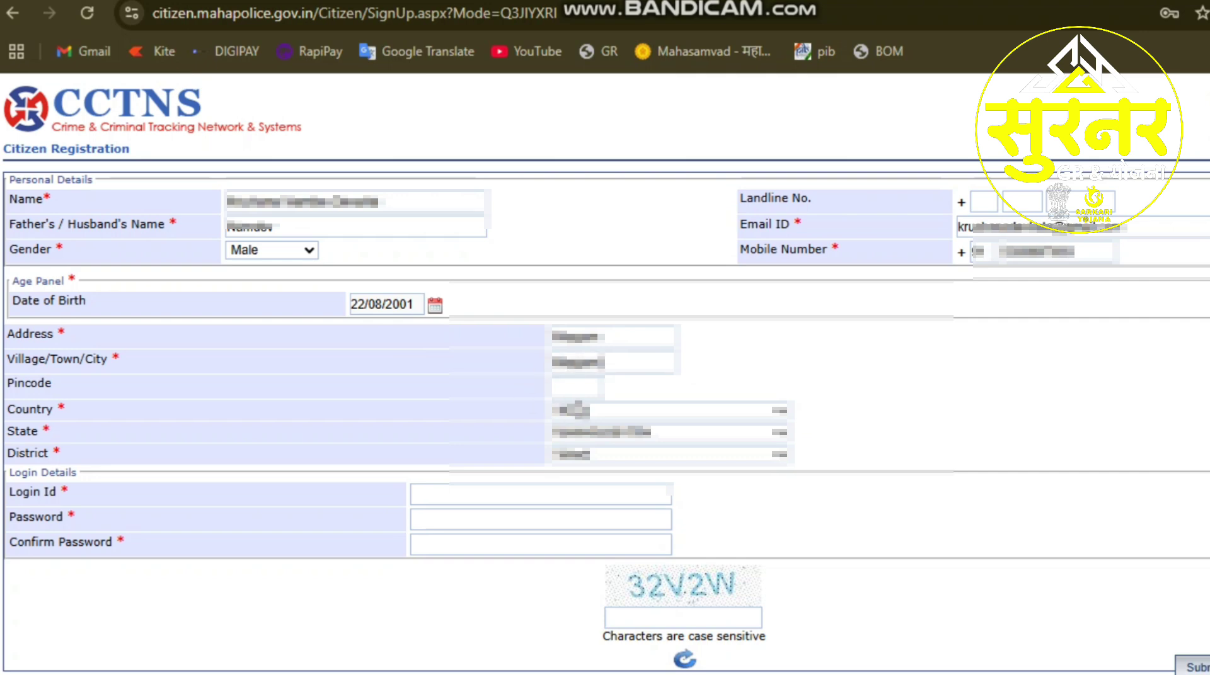
pyautogui.click(580, 386)
pyautogui.write('413101')
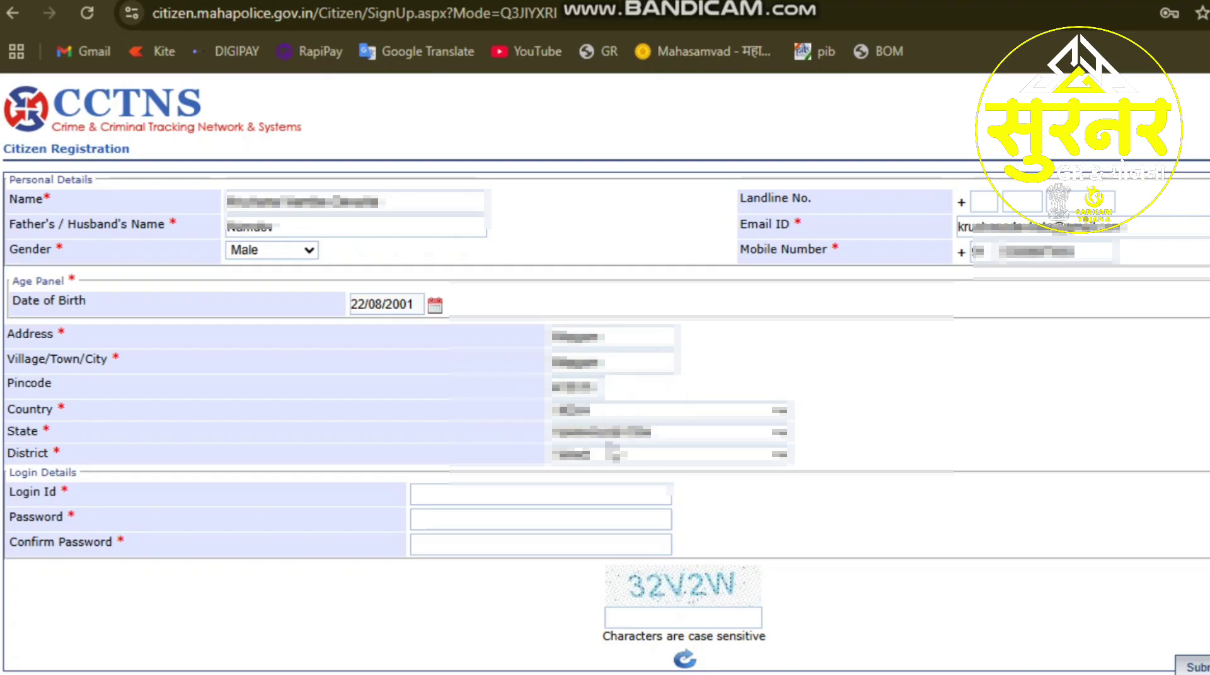
pyautogui.click(627, 454)
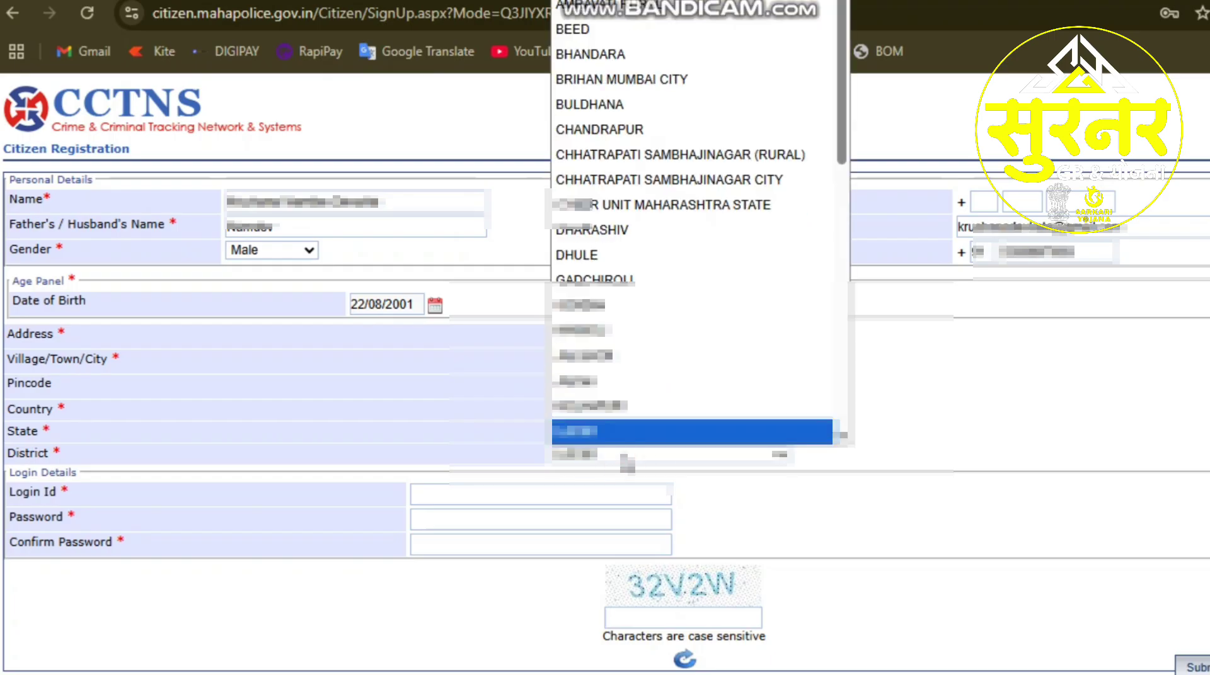
pyautogui.click(624, 457)
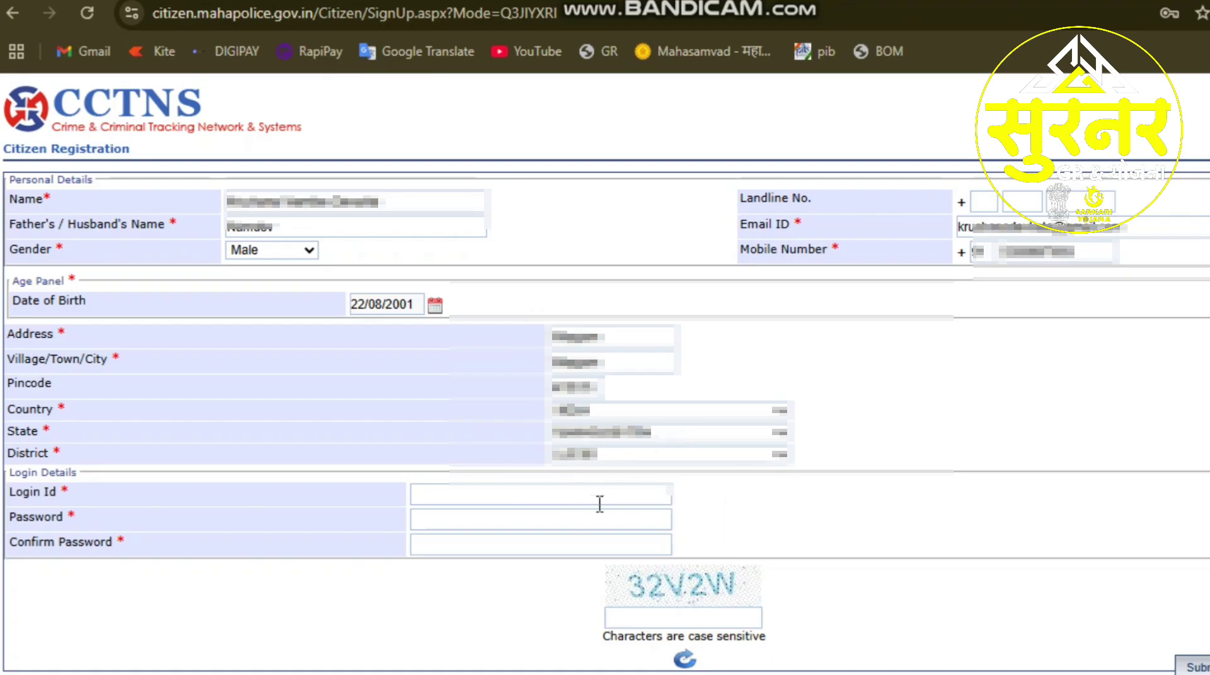
# Enter a login ID for the new account and get it confirmed as Available.
pyautogui.click(458, 494)
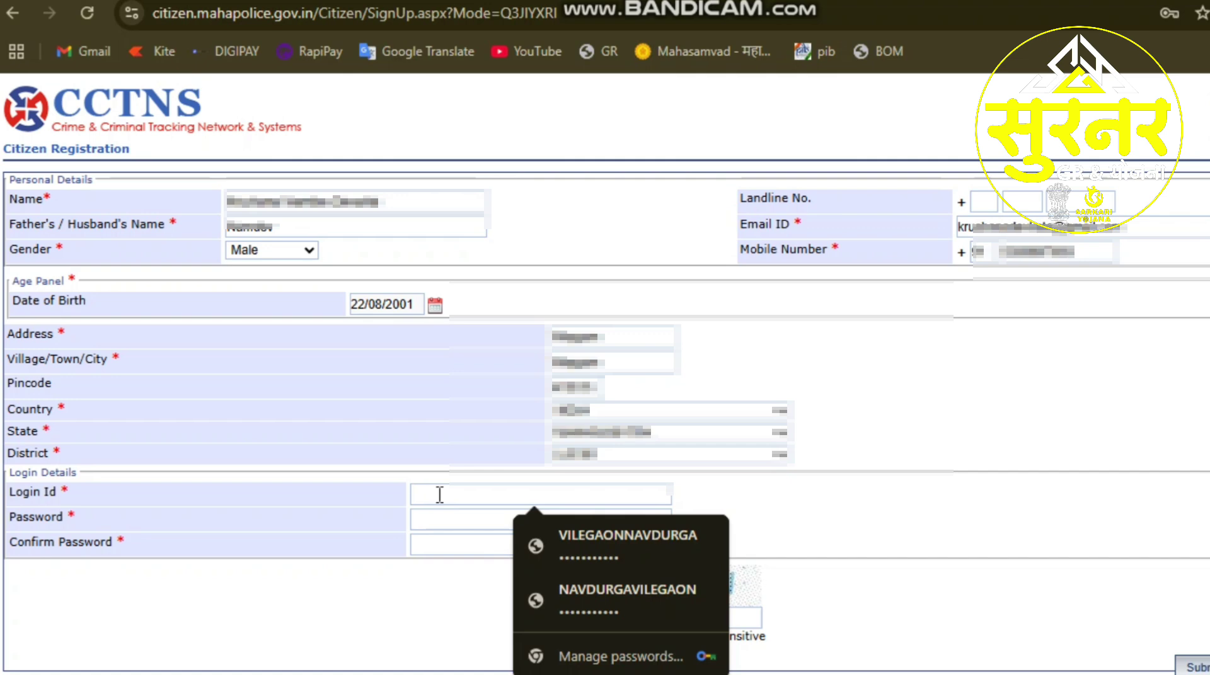
pyautogui.write('NA')
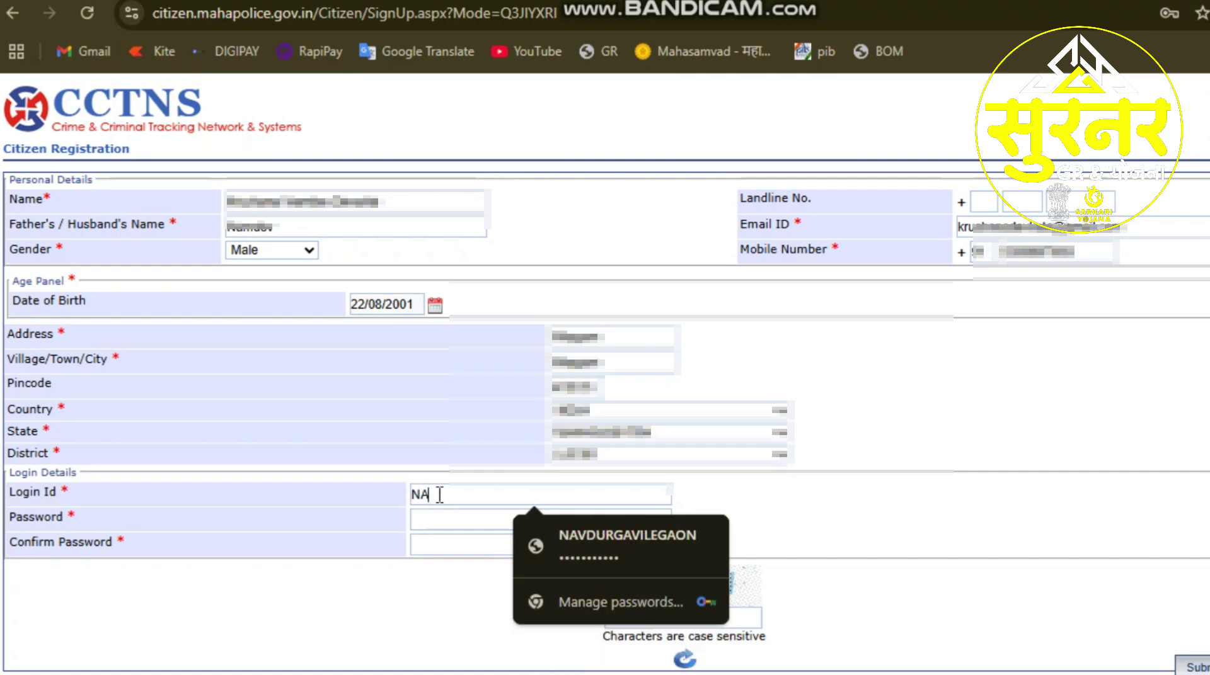
pyautogui.write('VYUVAR')
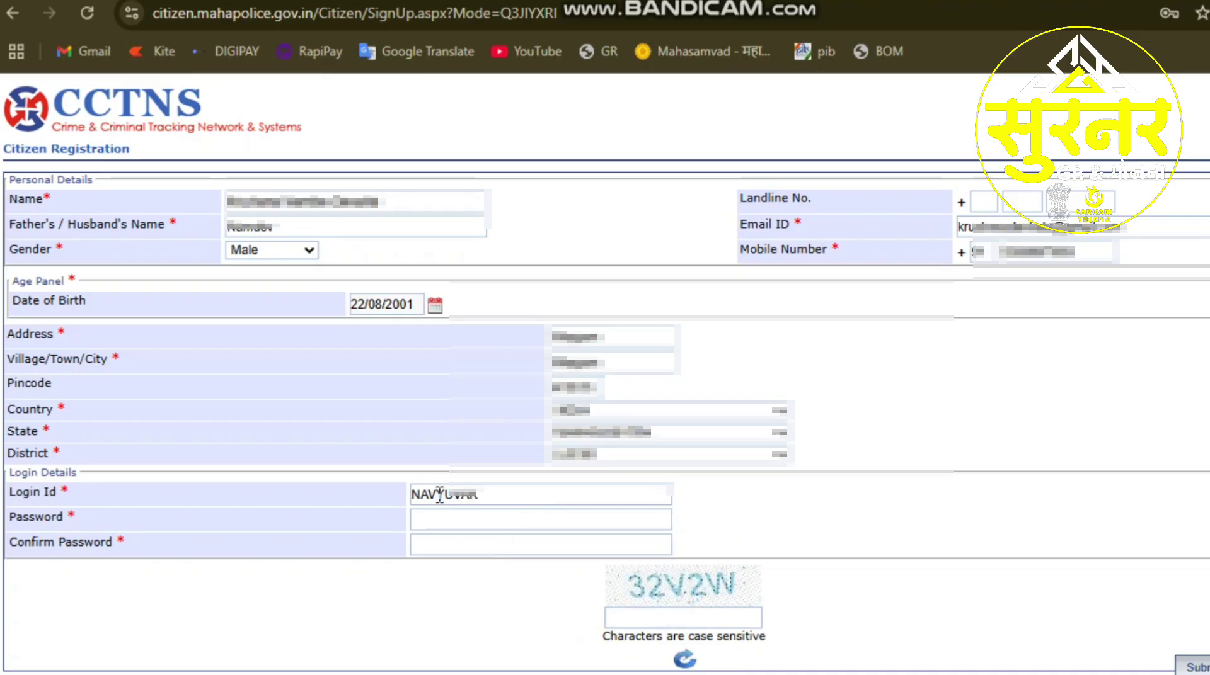
pyautogui.write('VILEGAON')
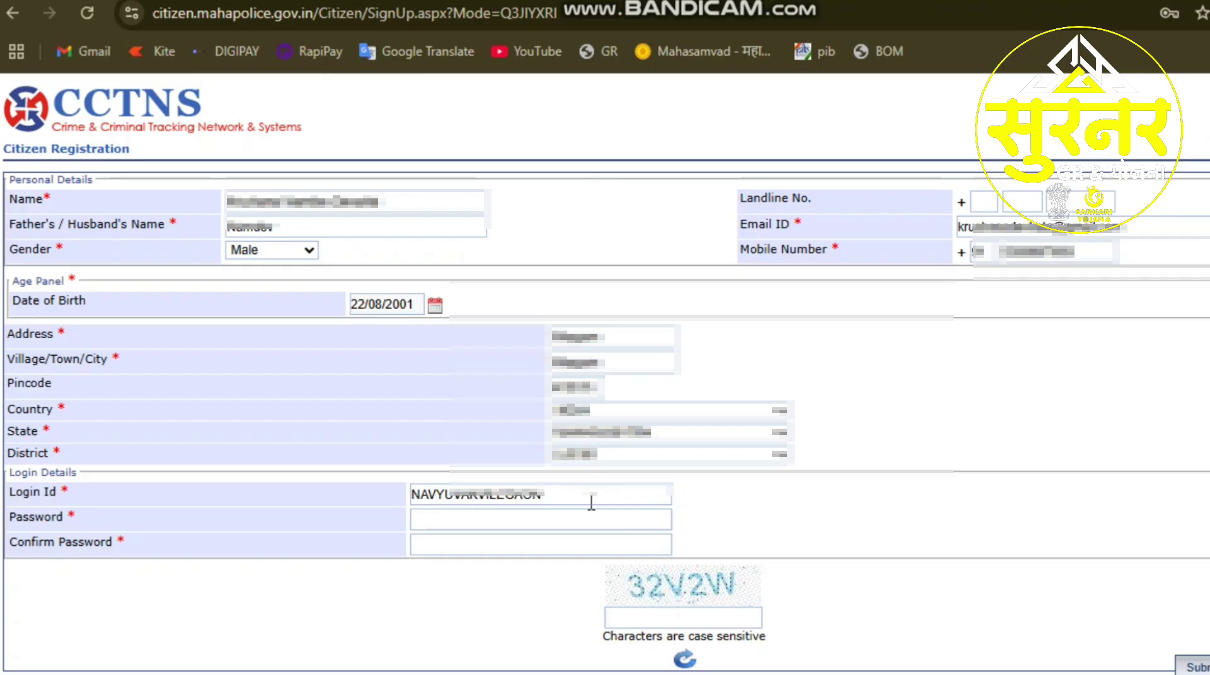
pyautogui.click(558, 524)
pyautogui.click(776, 527)
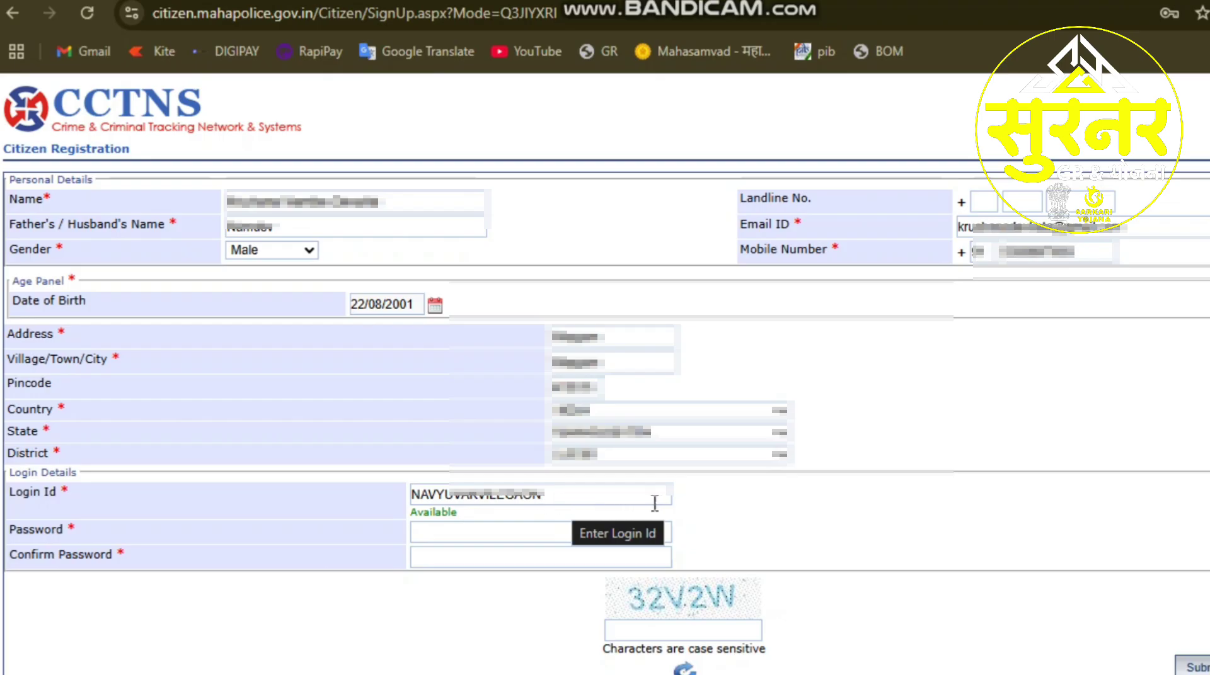
pyautogui.click(735, 519)
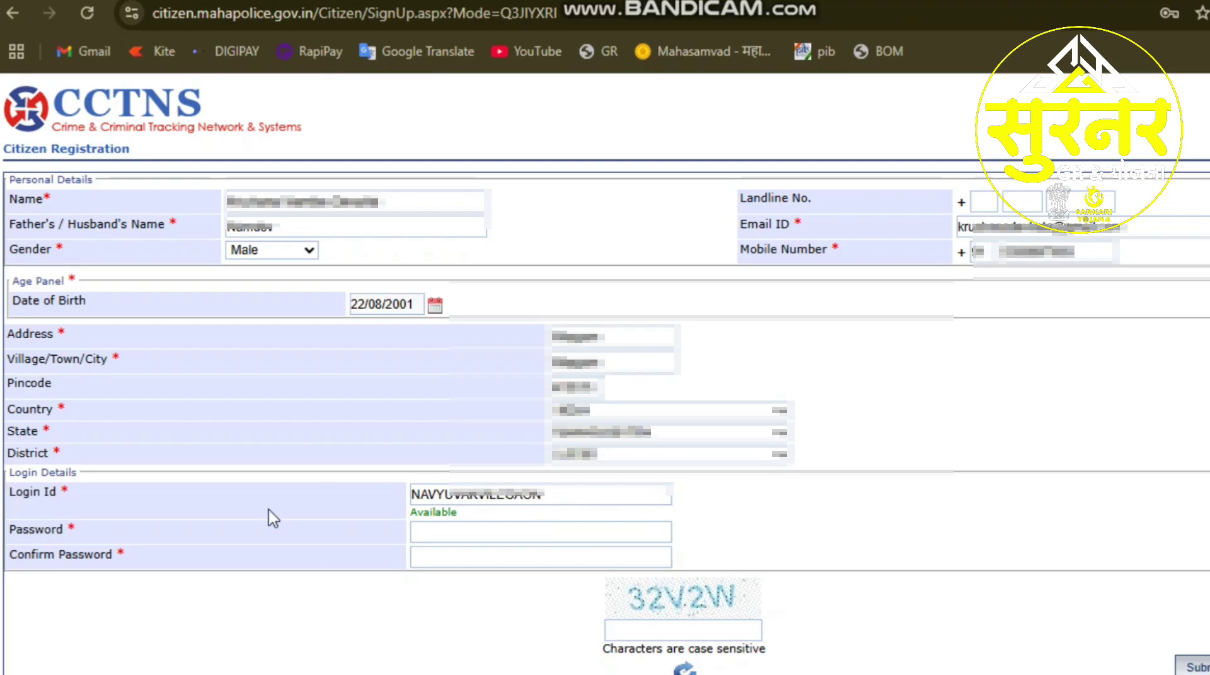
# Type the account password and begin entering it in Confirm Password.
pyautogui.click(460, 537)
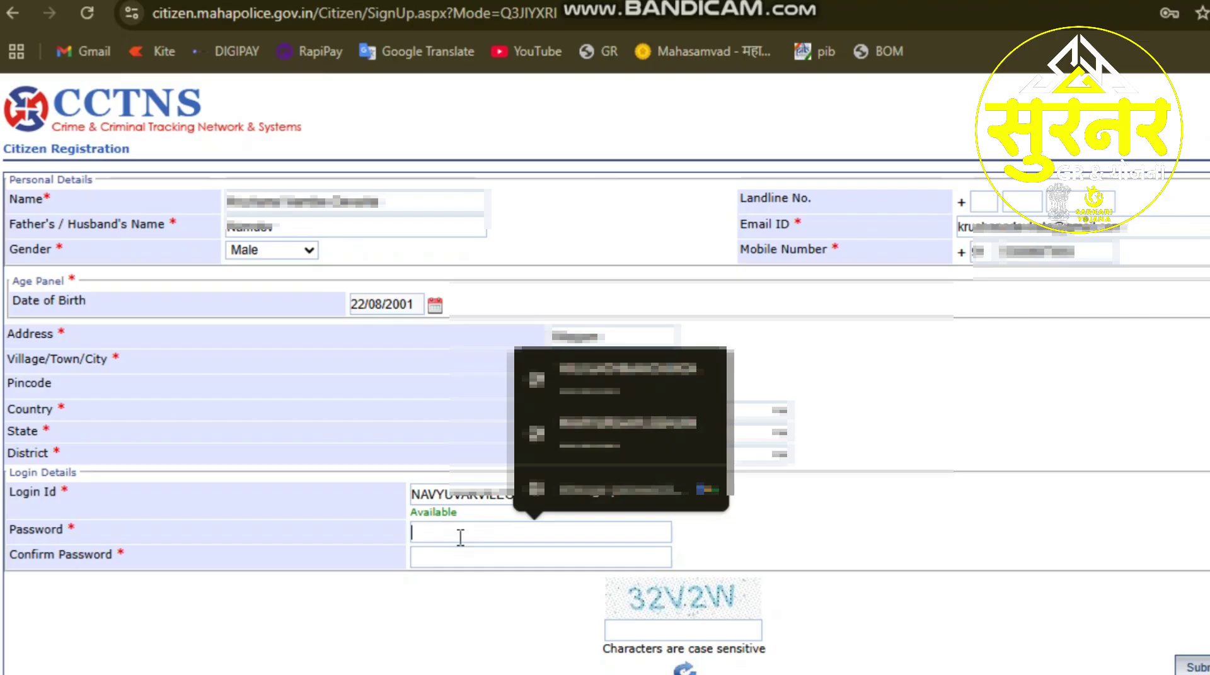
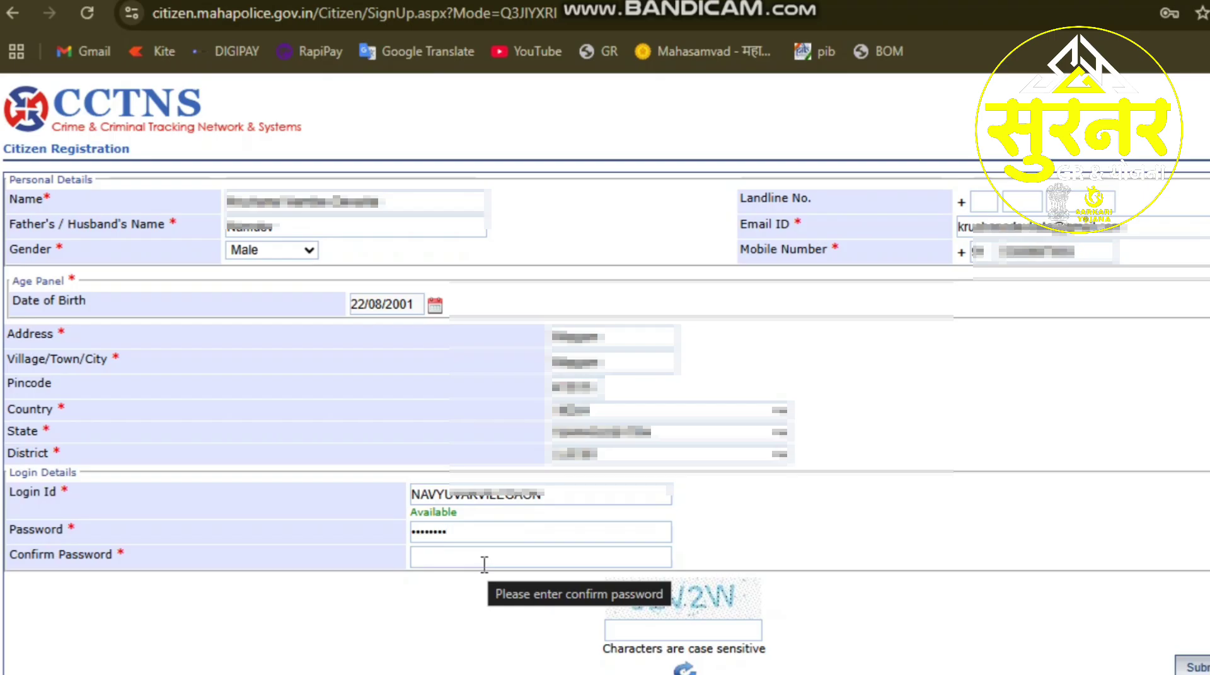
pyautogui.click(484, 556)
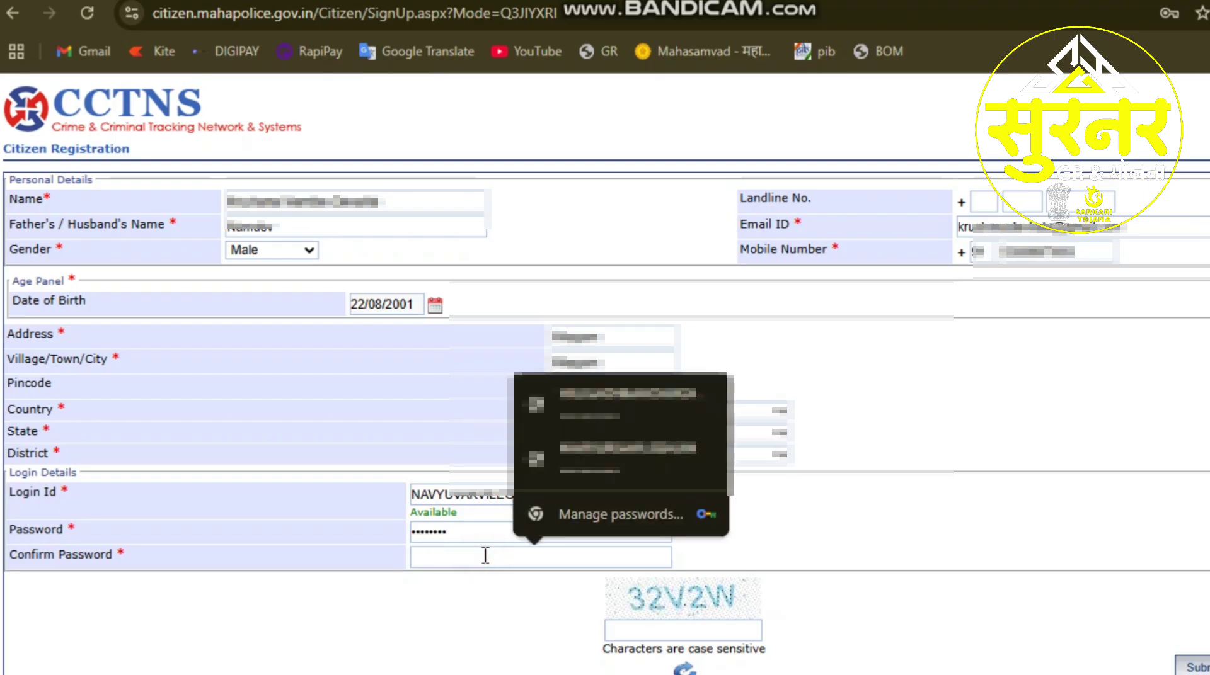
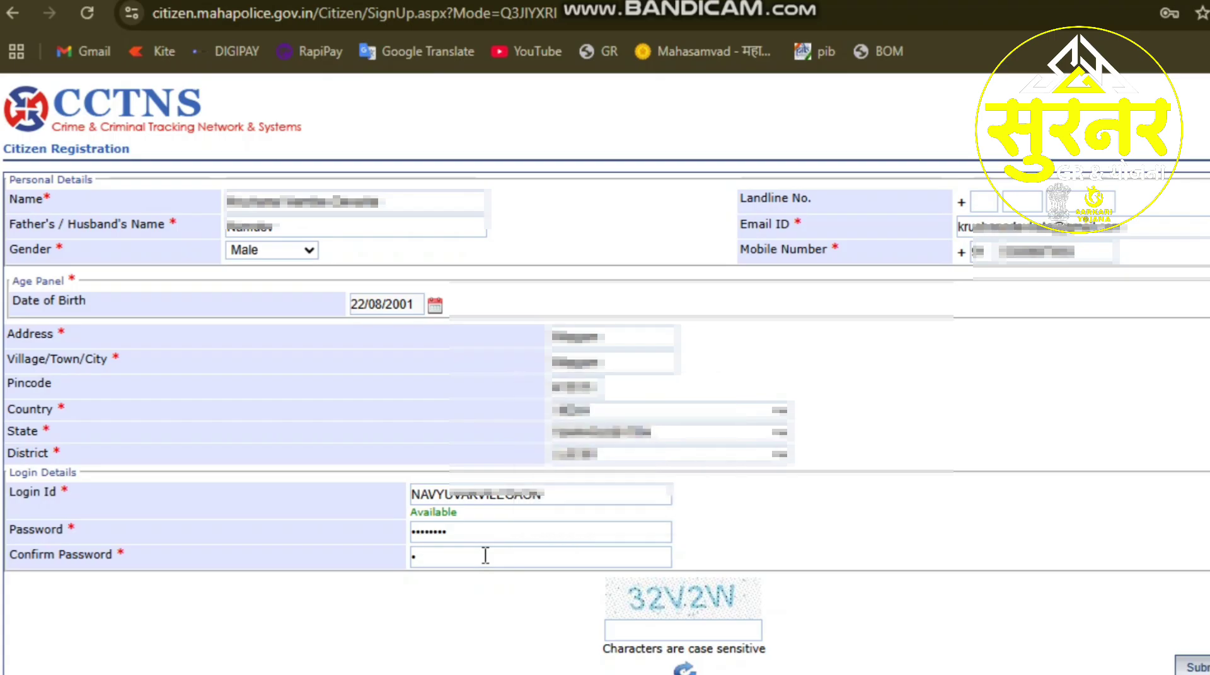
# Enter the displayed captcha characters and submit the registration form.
pyautogui.click(662, 629)
pyautogui.write('32V2W')
pyautogui.click(1203, 669)
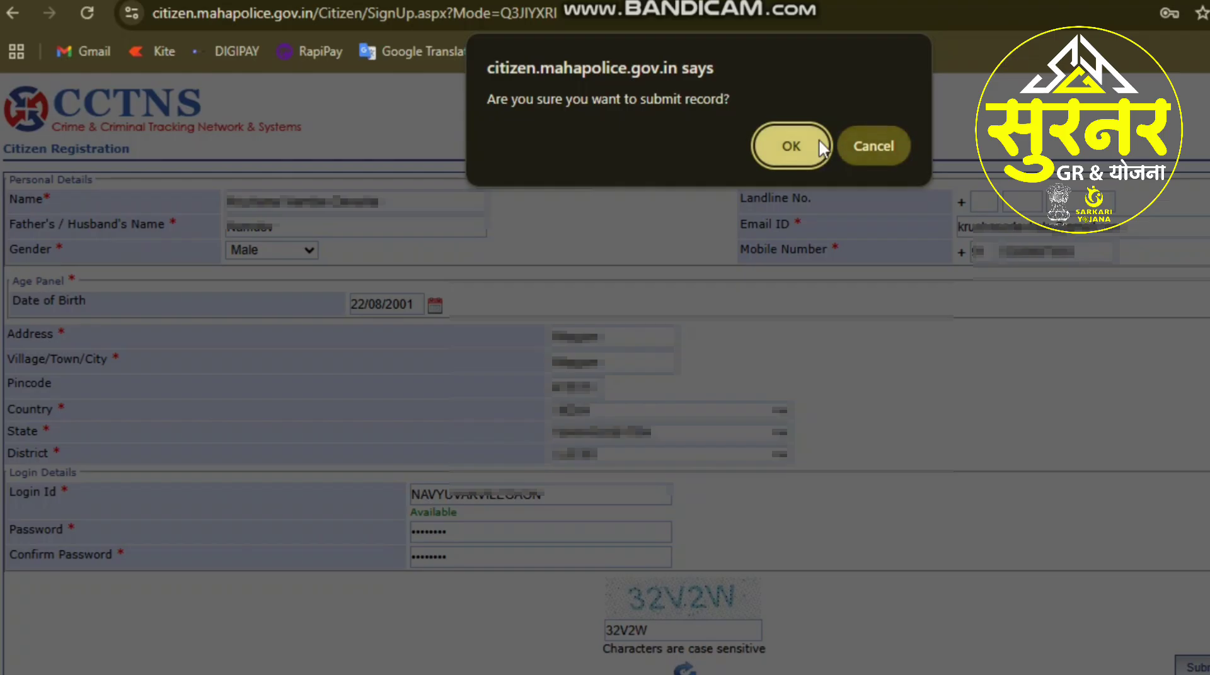
# Confirm submitting the record, then enter and validate the OTP sent to the mobile.
pyautogui.click(800, 145)
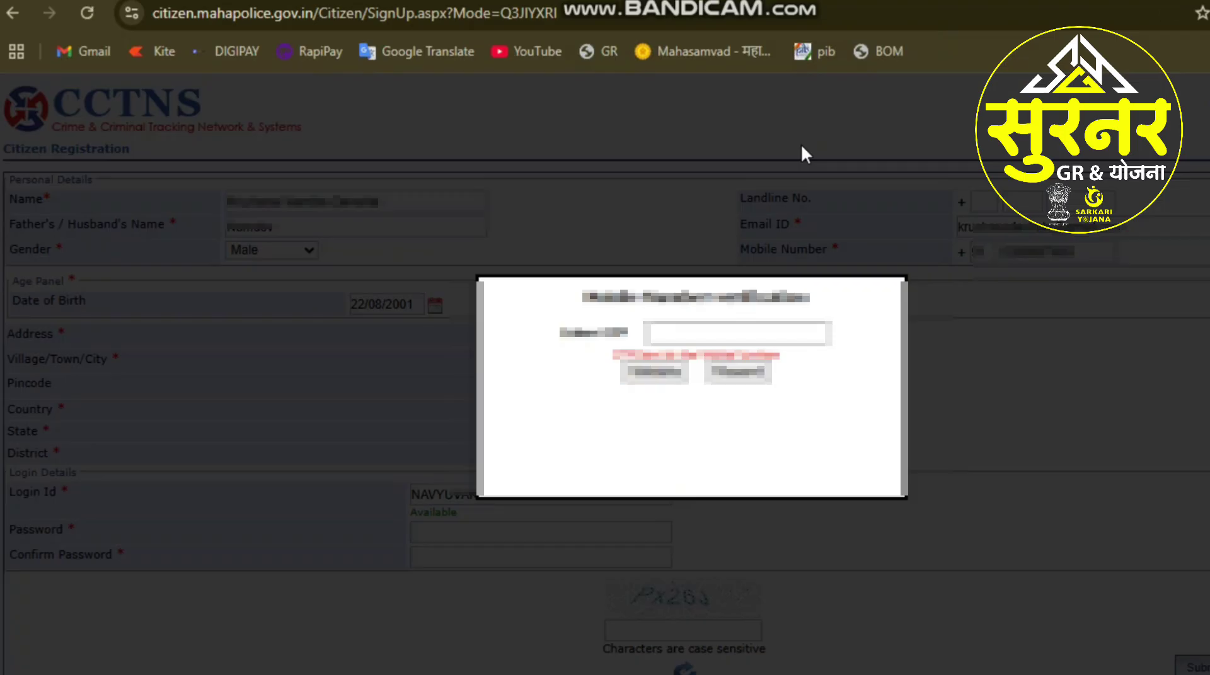
pyautogui.click(697, 332)
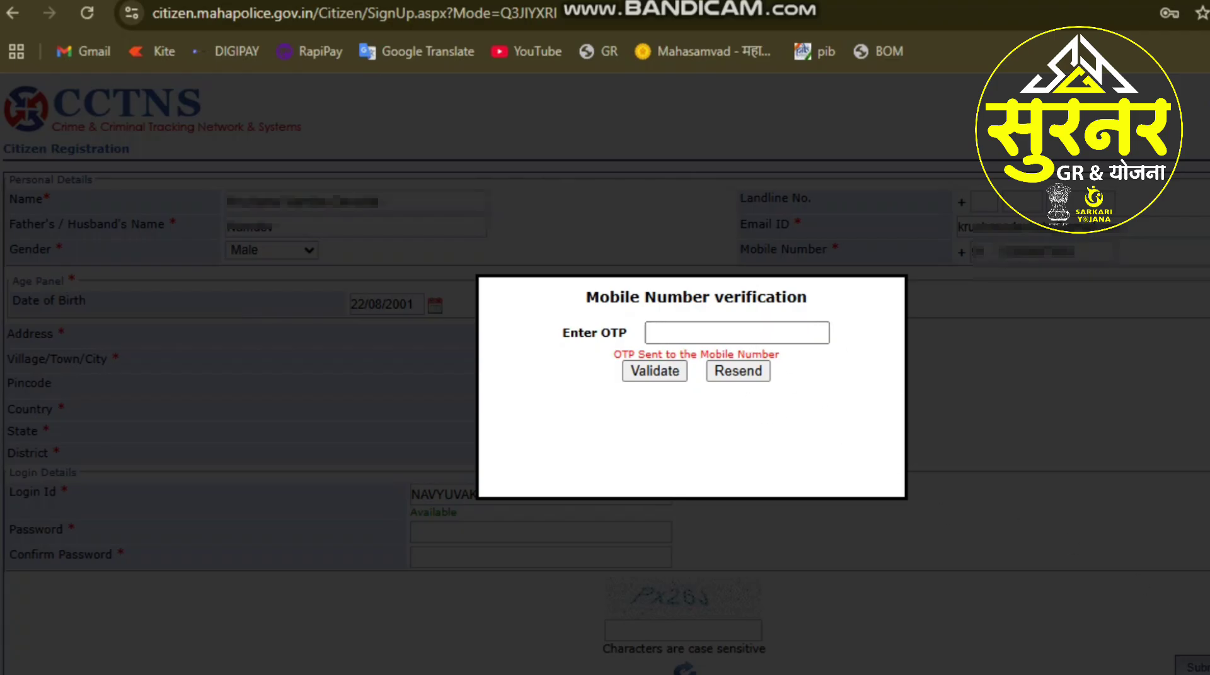
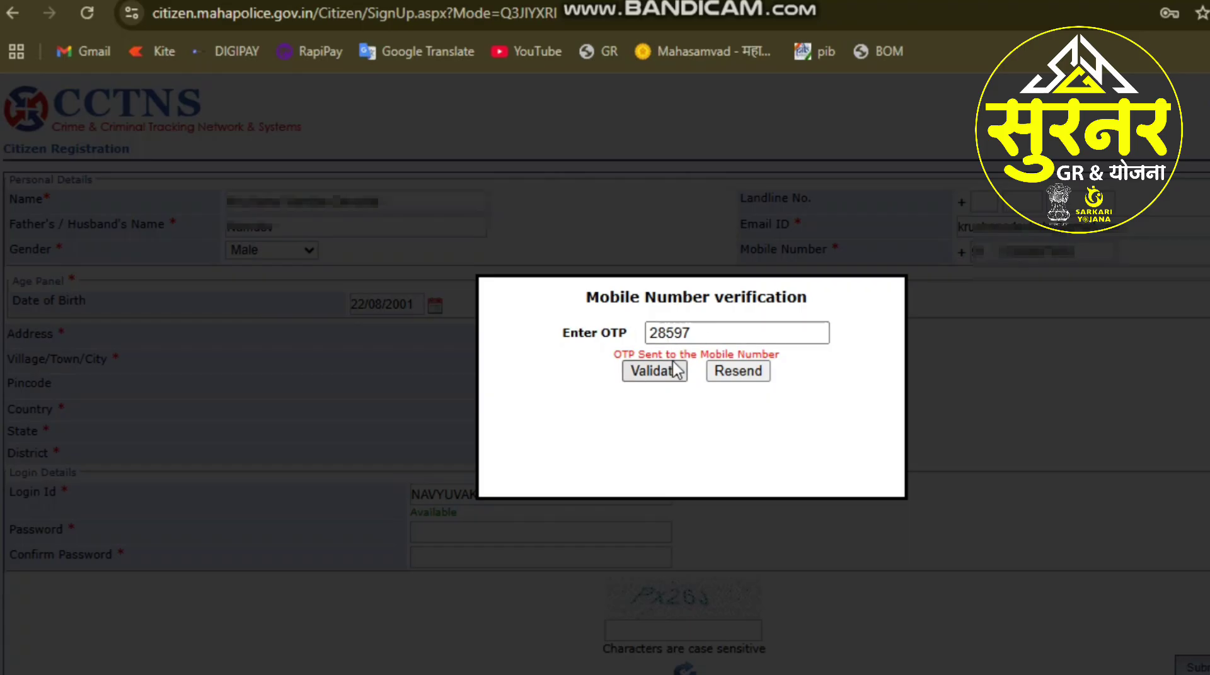
pyautogui.click(656, 373)
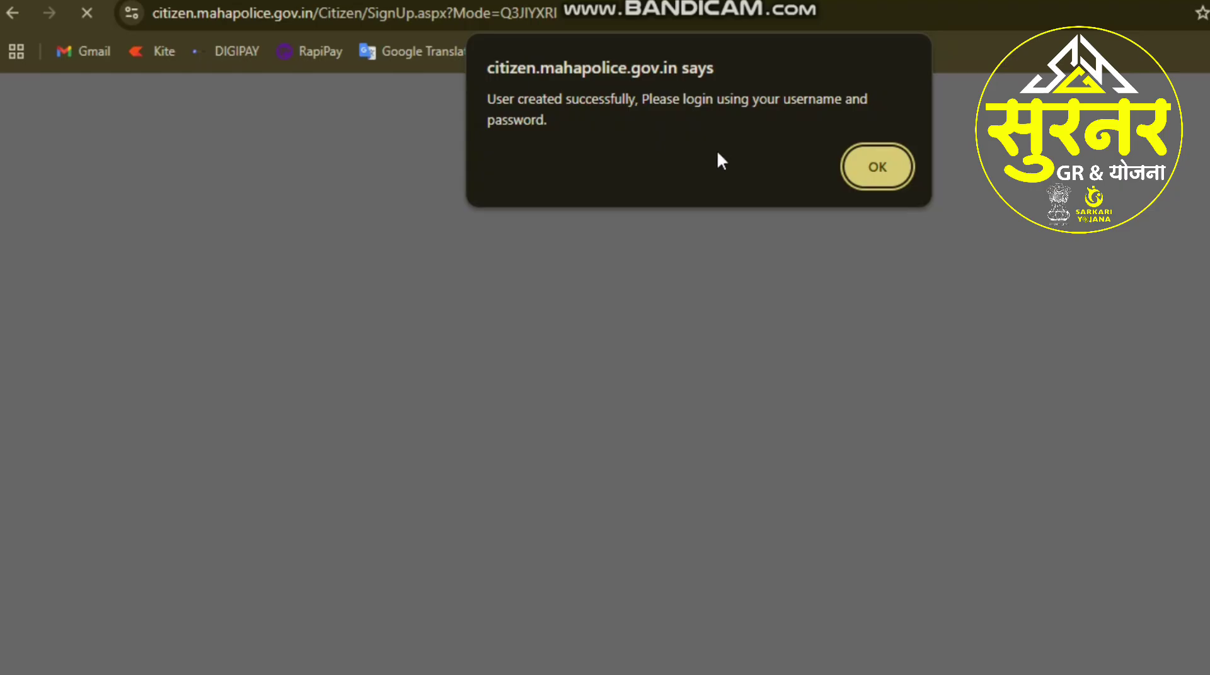
# Dismiss the account-created alert and clear the autofilled username and password.
pyautogui.click(877, 167)
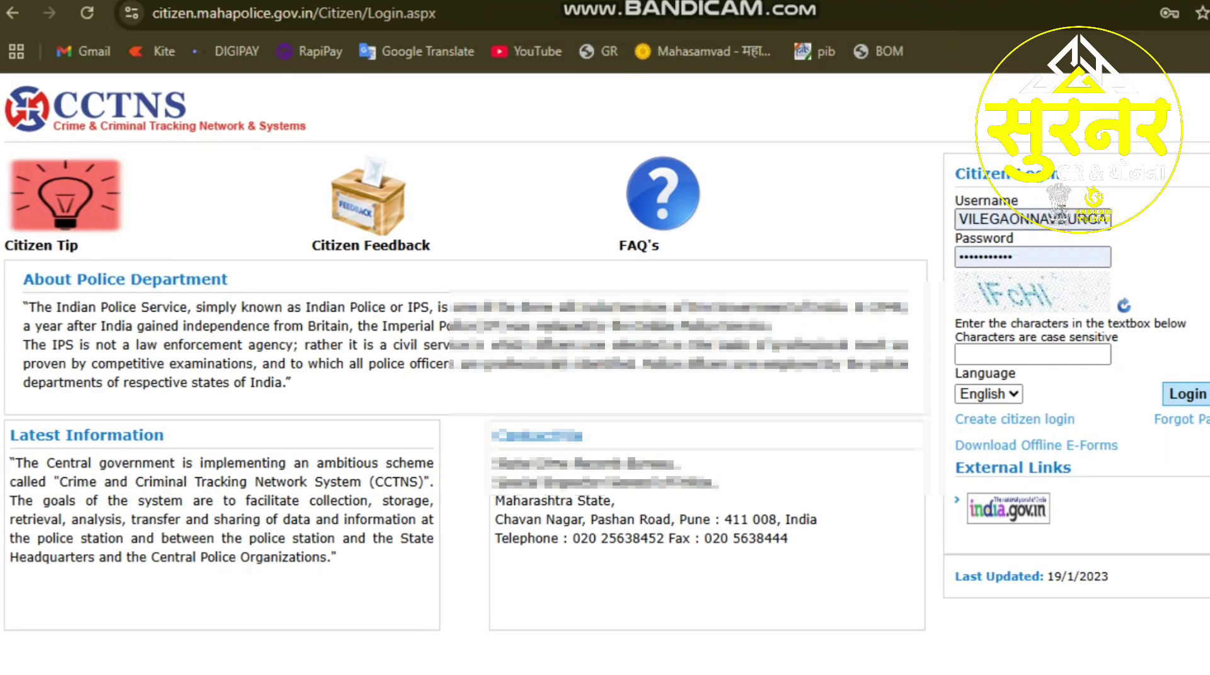
pyautogui.click(1040, 222)
pyautogui.press('BackSpace')
pyautogui.press('BackSpace')
pyautogui.press('BackSpace')
pyautogui.press('BackSpace')
pyautogui.press('BackSpace')
pyautogui.press('BackSpace')
pyautogui.press('BackSpace')
pyautogui.press('BackSpace')
pyautogui.press('BackSpace')
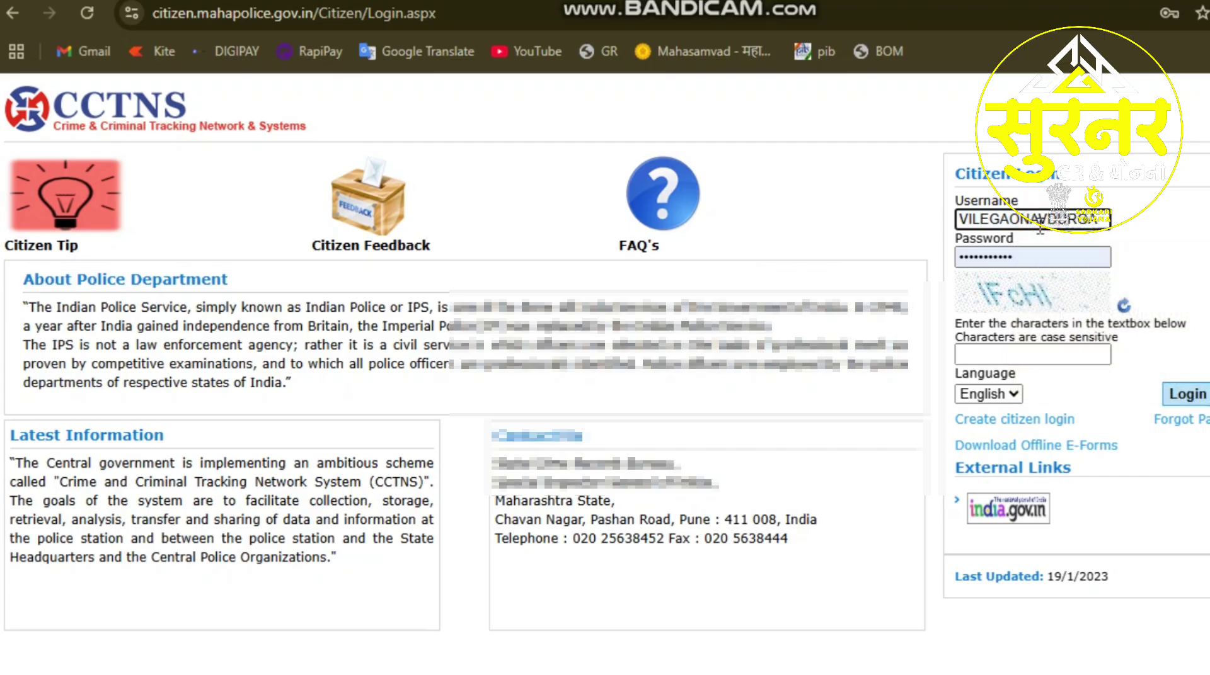
pyautogui.press('BackSpace')
pyautogui.press('BackSpace')
pyautogui.press('BackSpace')
pyautogui.press('BackSpace')
pyautogui.press('BackSpace')
pyautogui.press('BackSpace')
pyautogui.press('BackSpace')
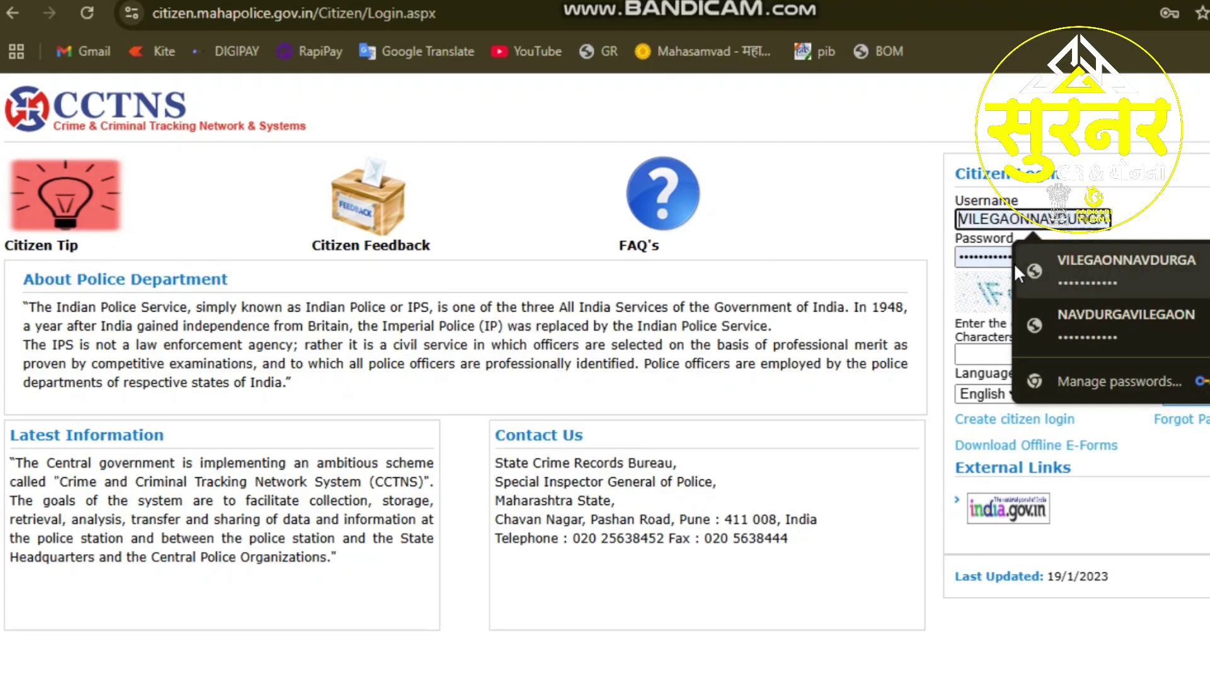
pyautogui.click(1009, 263)
pyautogui.press('BackSpace')
pyautogui.press('BackSpace')
pyautogui.press('BackSpace')
pyautogui.press('BackSpace')
pyautogui.press('BackSpace')
pyautogui.press('BackSpace')
pyautogui.press('BackSpace')
pyautogui.press('BackSpace')
pyautogui.press('BackSpace')
pyautogui.press('BackSpace')
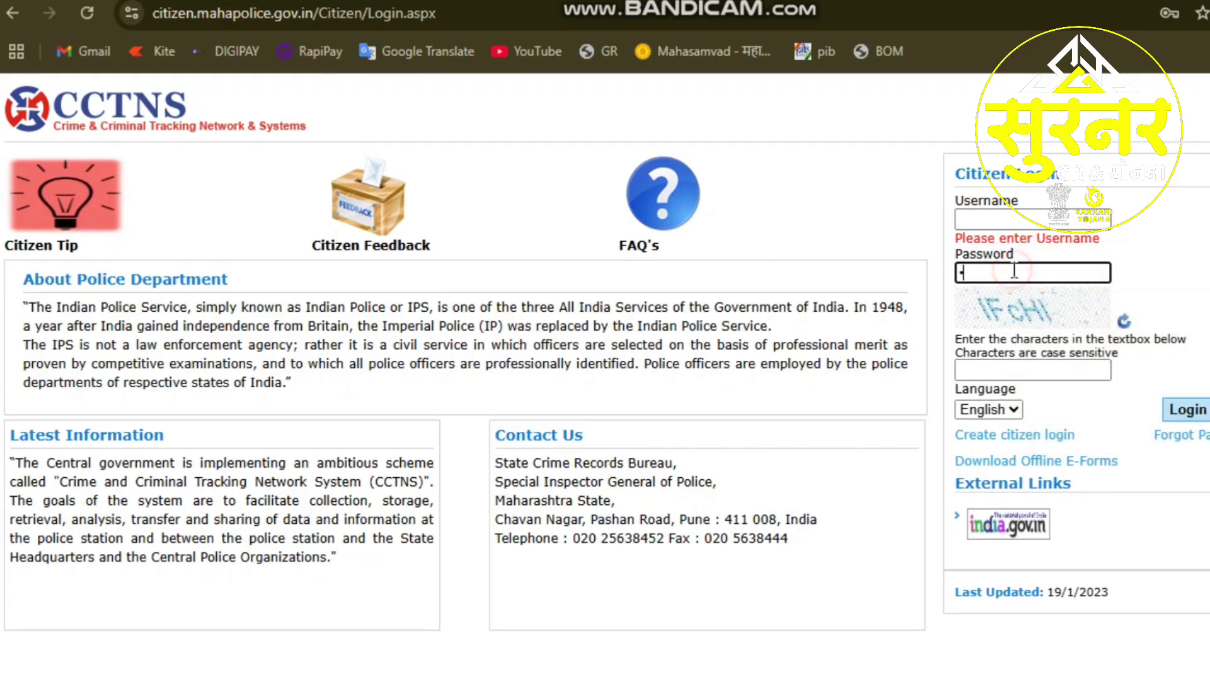
# Enter the new account's username and password in the login form.
pyautogui.click(1015, 222)
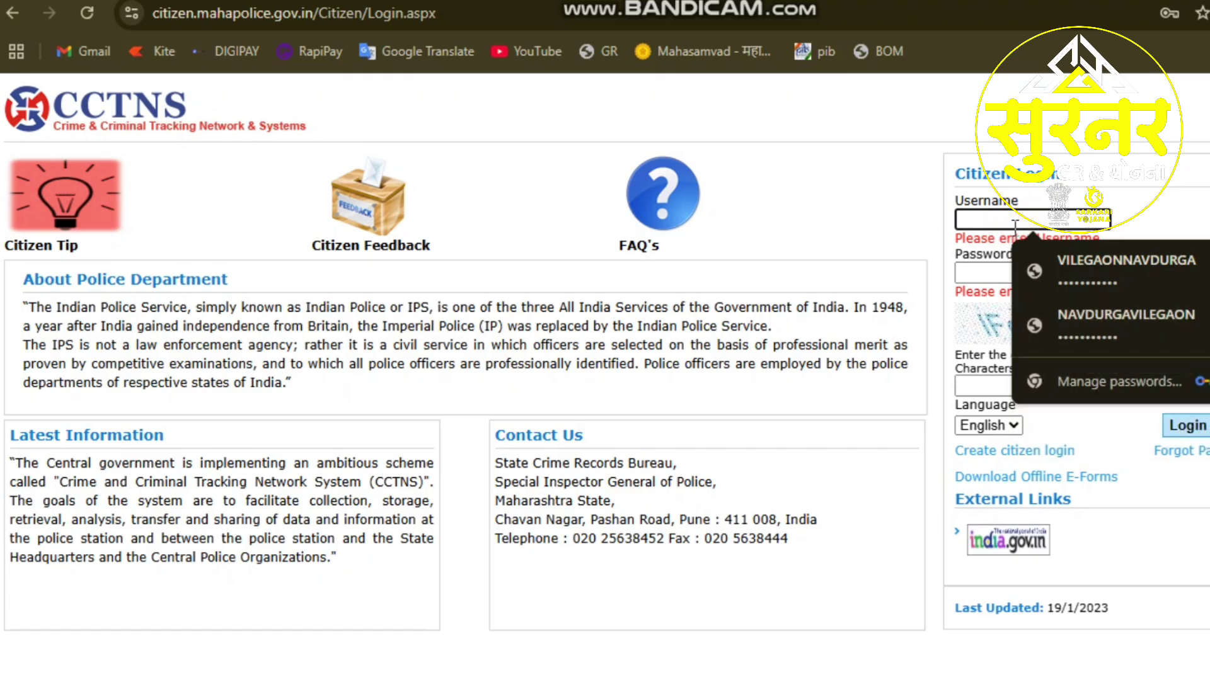
pyautogui.write('NAVY')
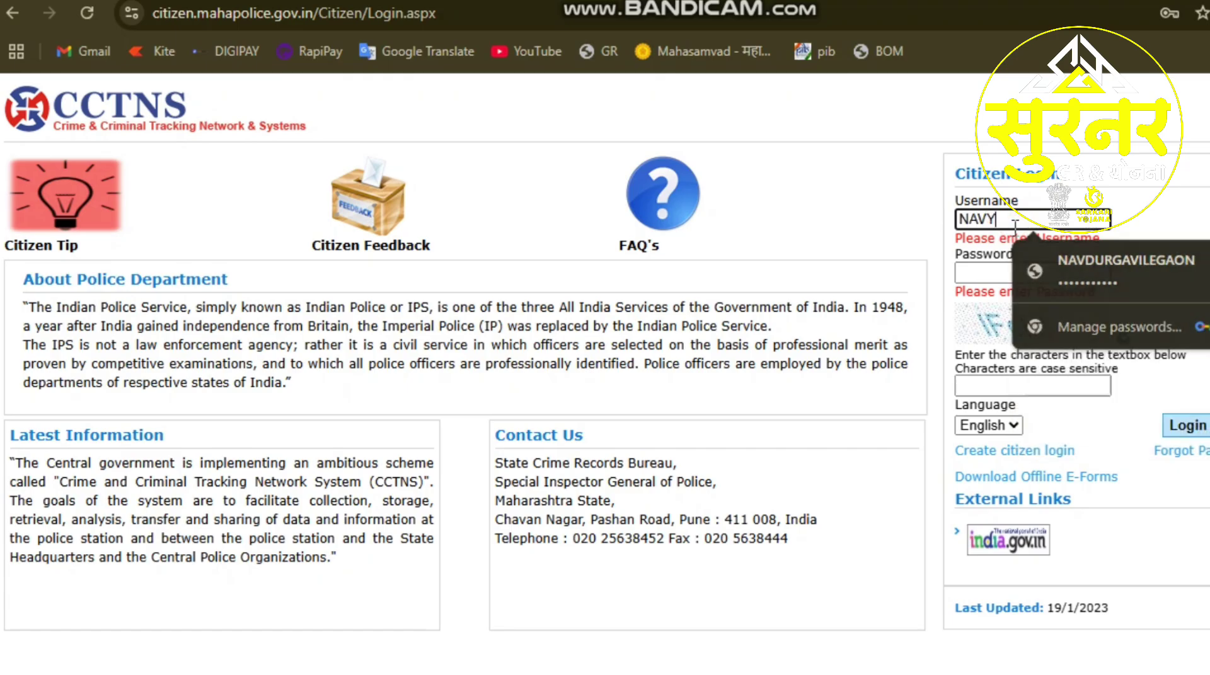
pyautogui.write('UVAKVILEGA')
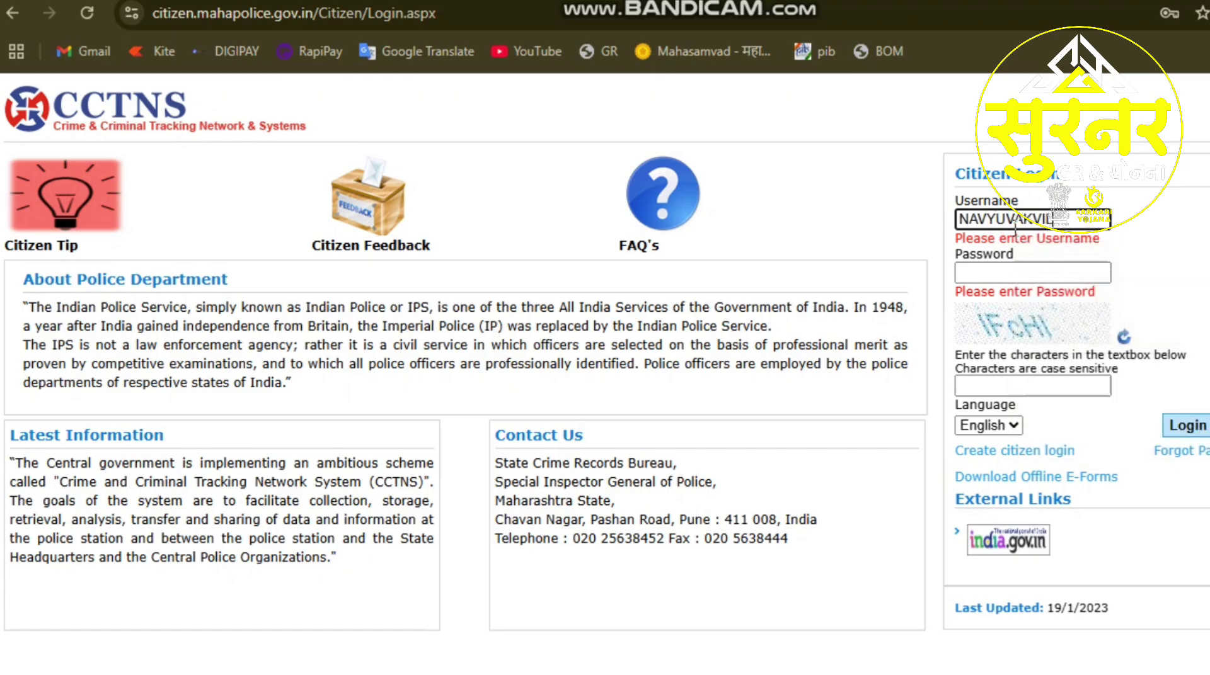
pyautogui.write('ON')
pyautogui.click(1049, 272)
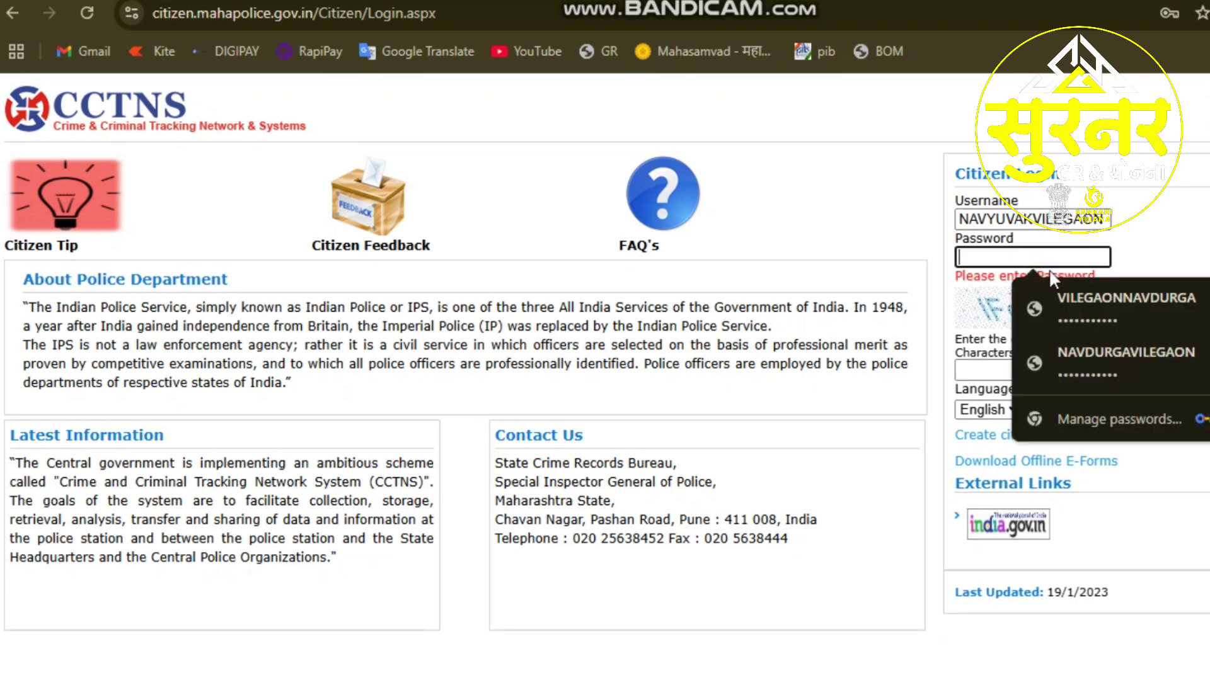
pyautogui.write('•••••')
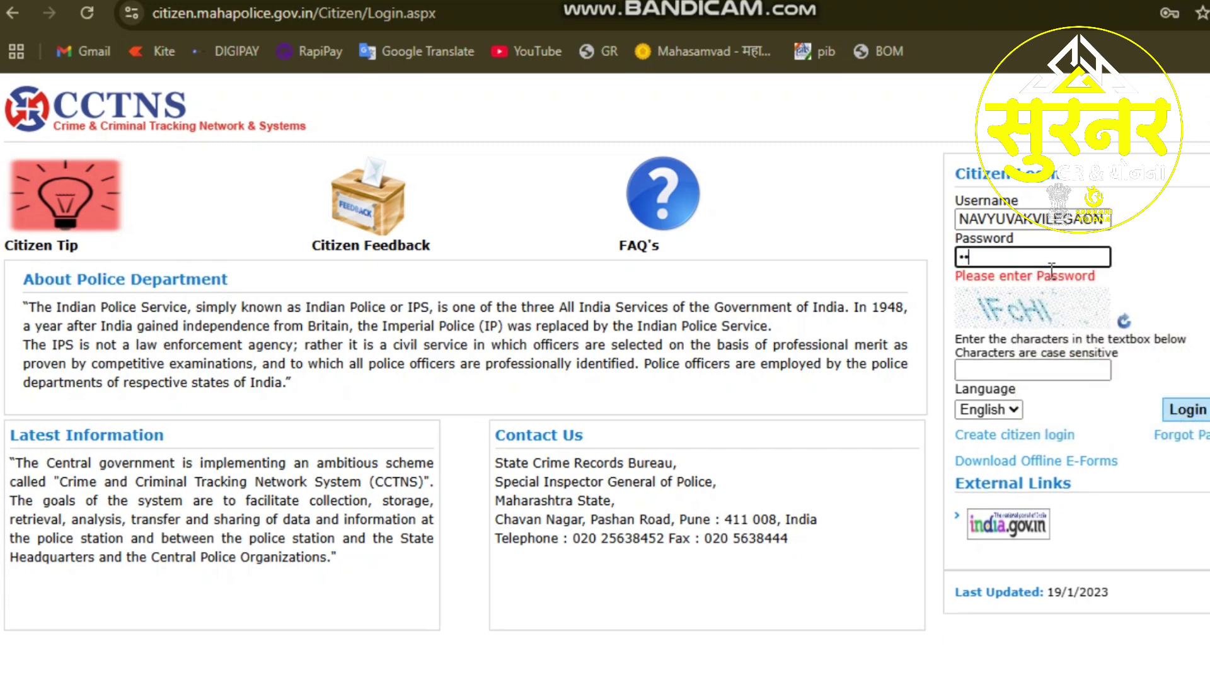
pyautogui.write('•••')
# Refresh to a readable captcha image and type its characters.
pyautogui.click(1126, 322)
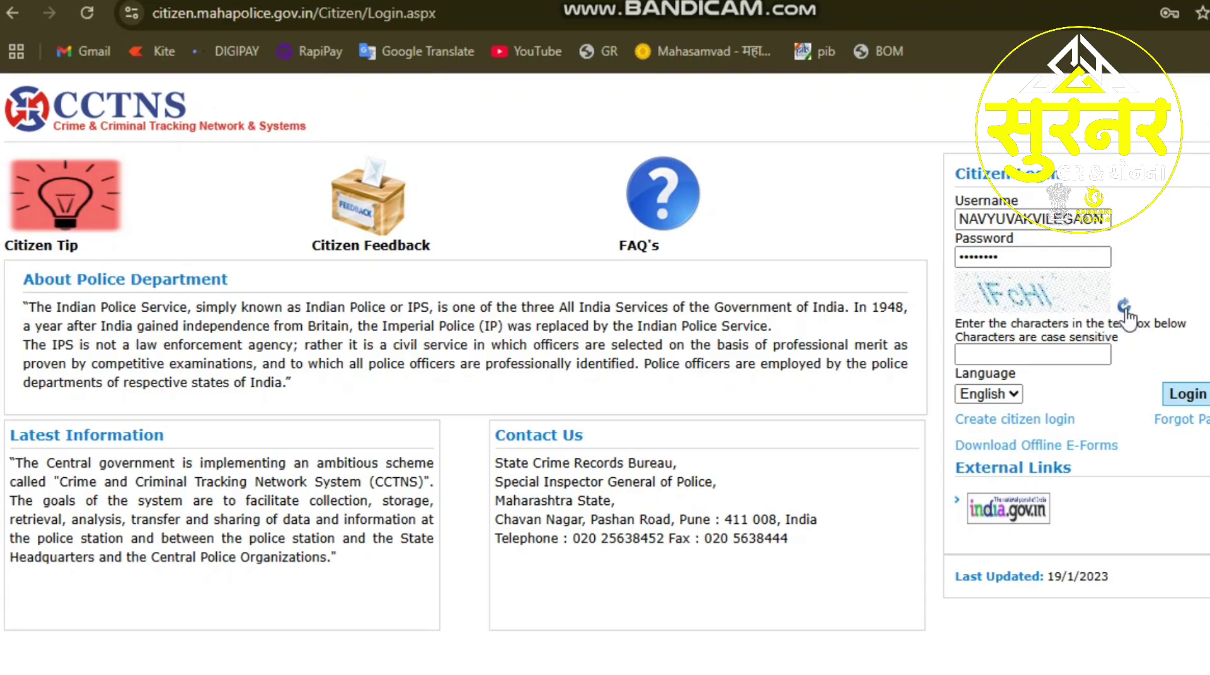
pyautogui.click(1124, 309)
pyautogui.click(1028, 363)
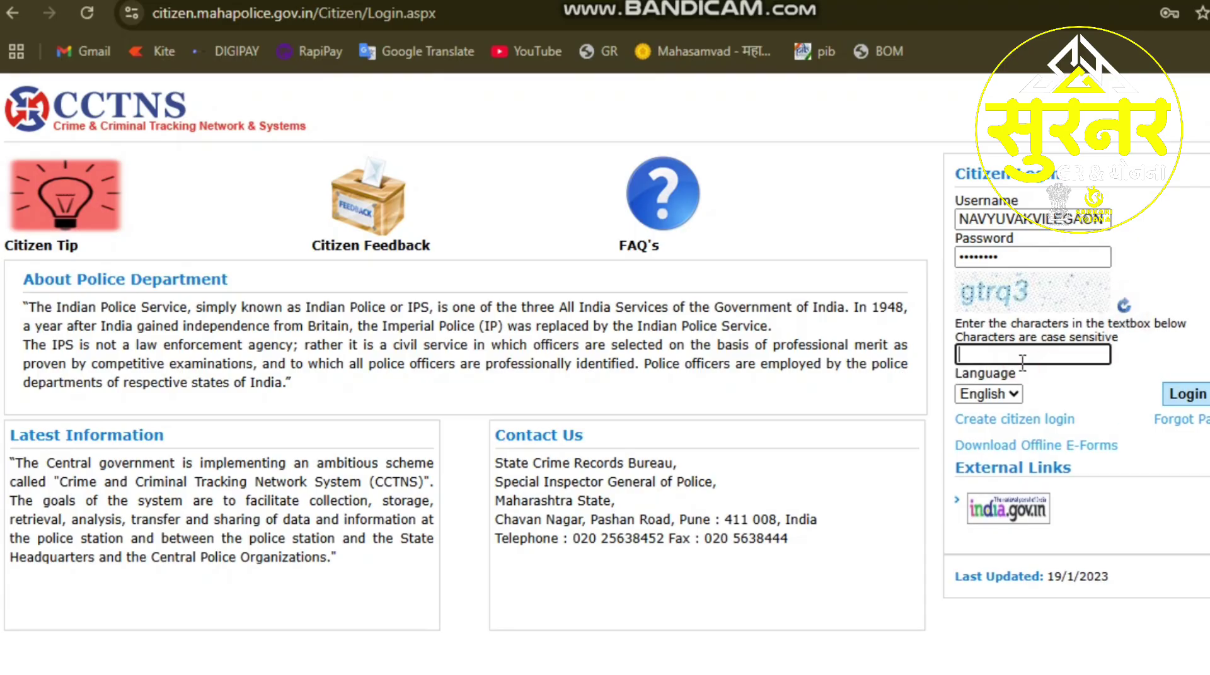
pyautogui.write('gtrq3')
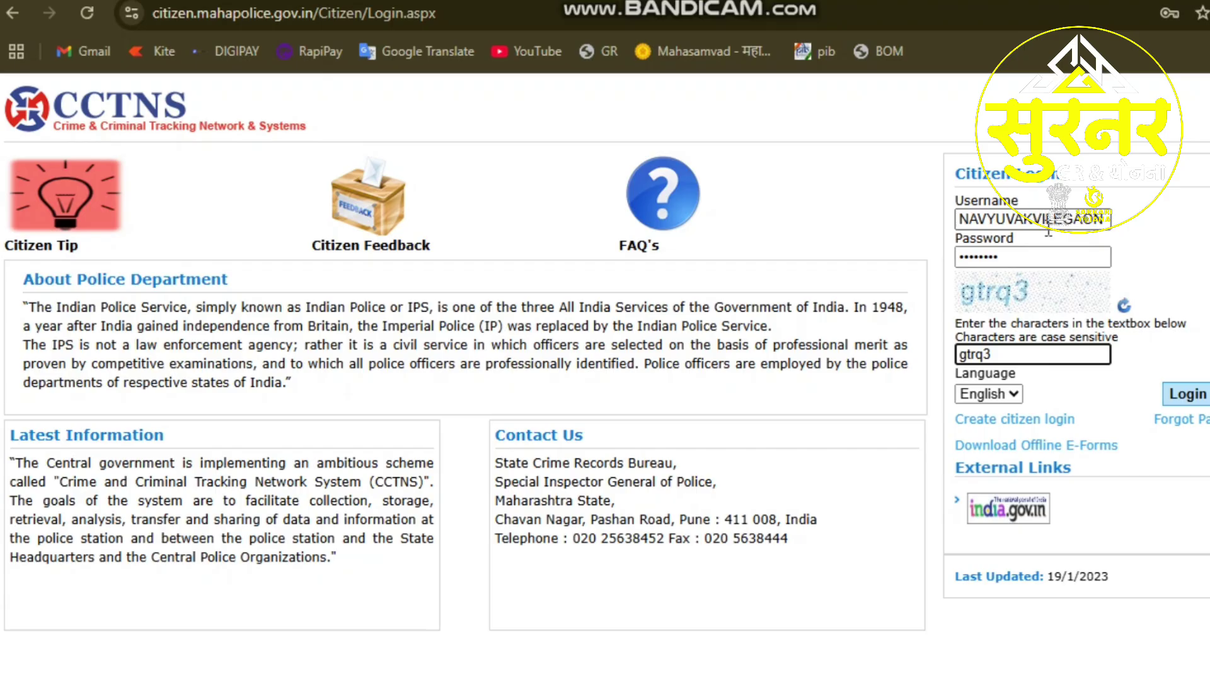
# Log in and bring up the Citizen Services menu of service requests.
pyautogui.click(1197, 402)
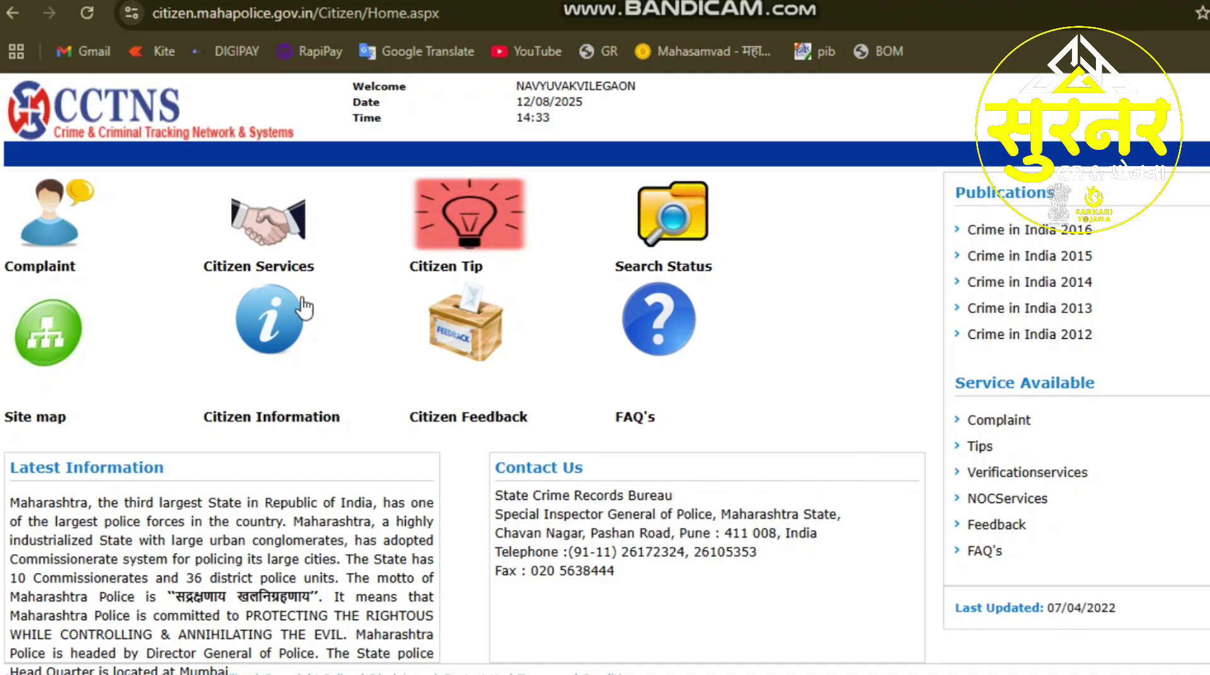
pyautogui.moveTo(268, 230)
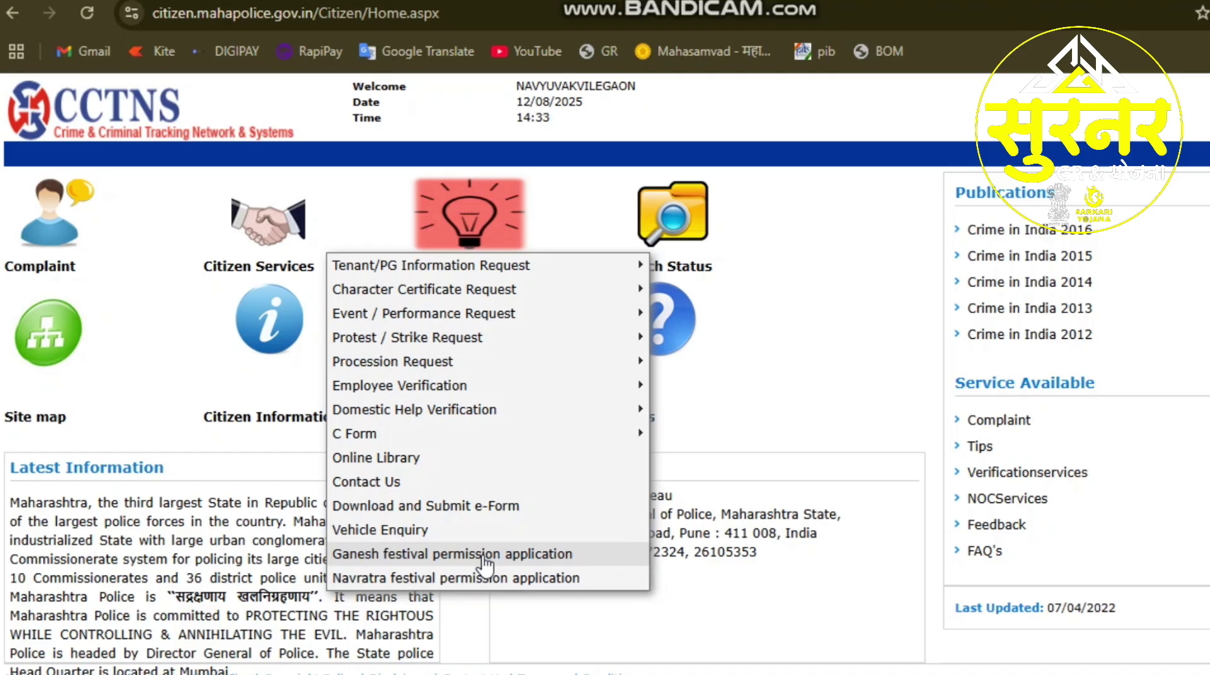
# Open the Ganesh festival permission application form and scroll down to its fields.
pyautogui.click(429, 555)
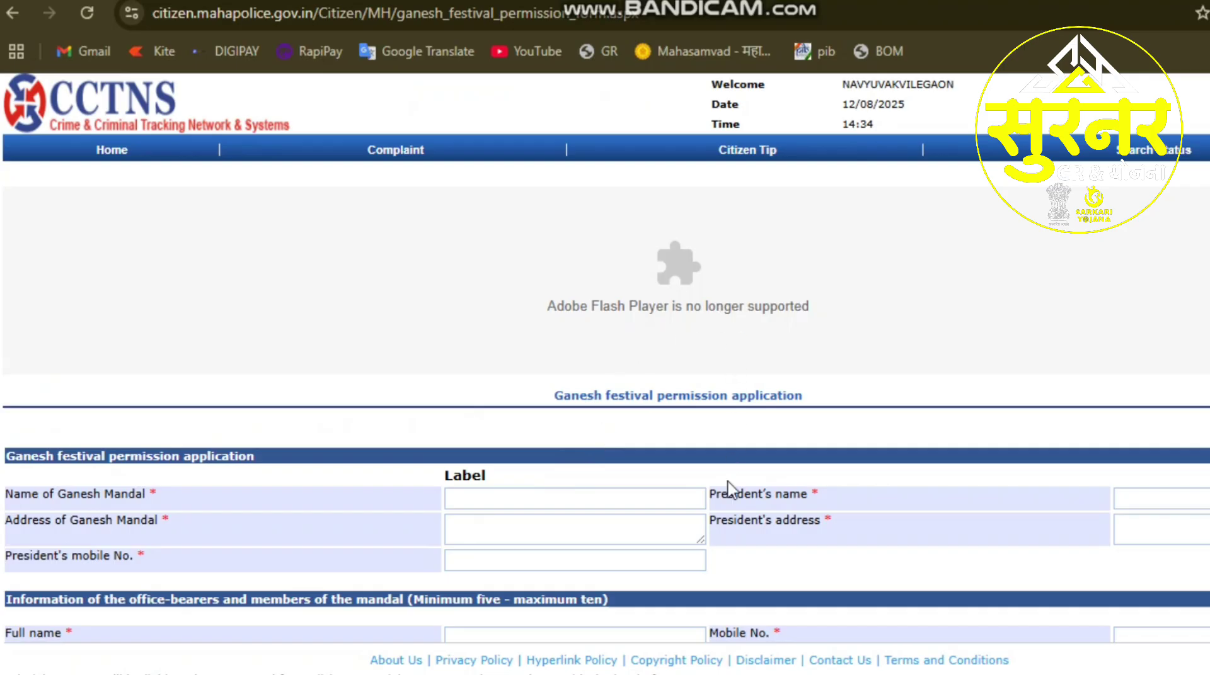
pyautogui.scroll(-3, 754, 535)
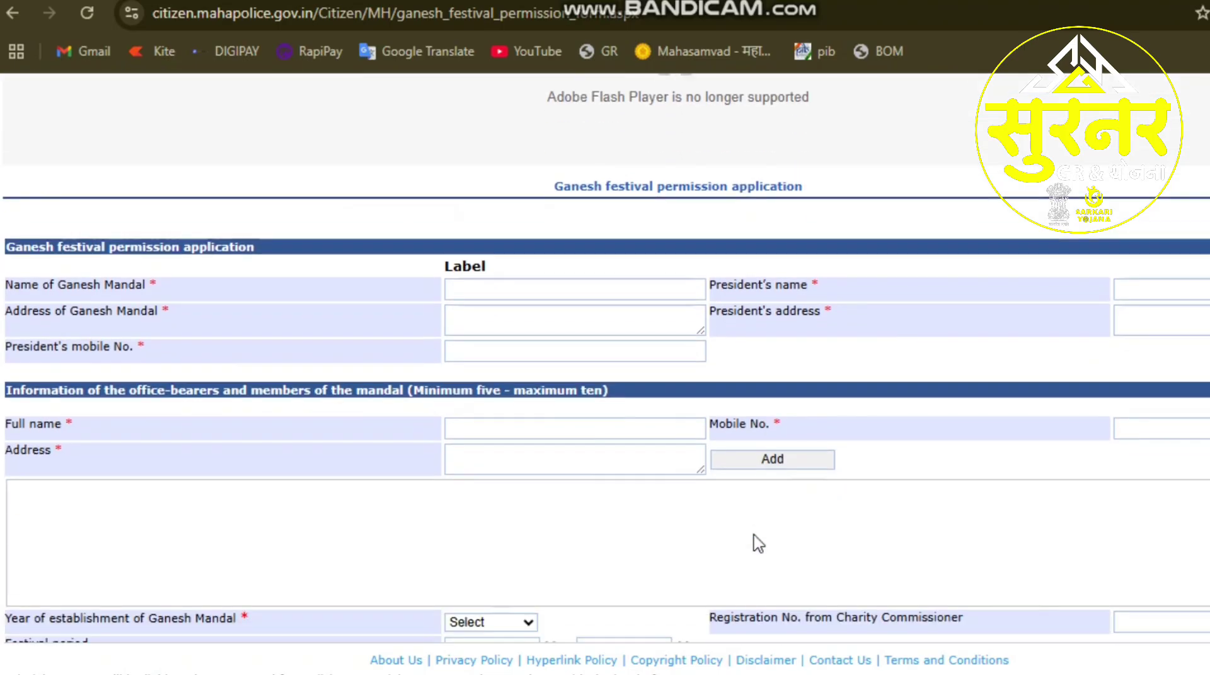
pyautogui.scroll(-2, 758, 543)
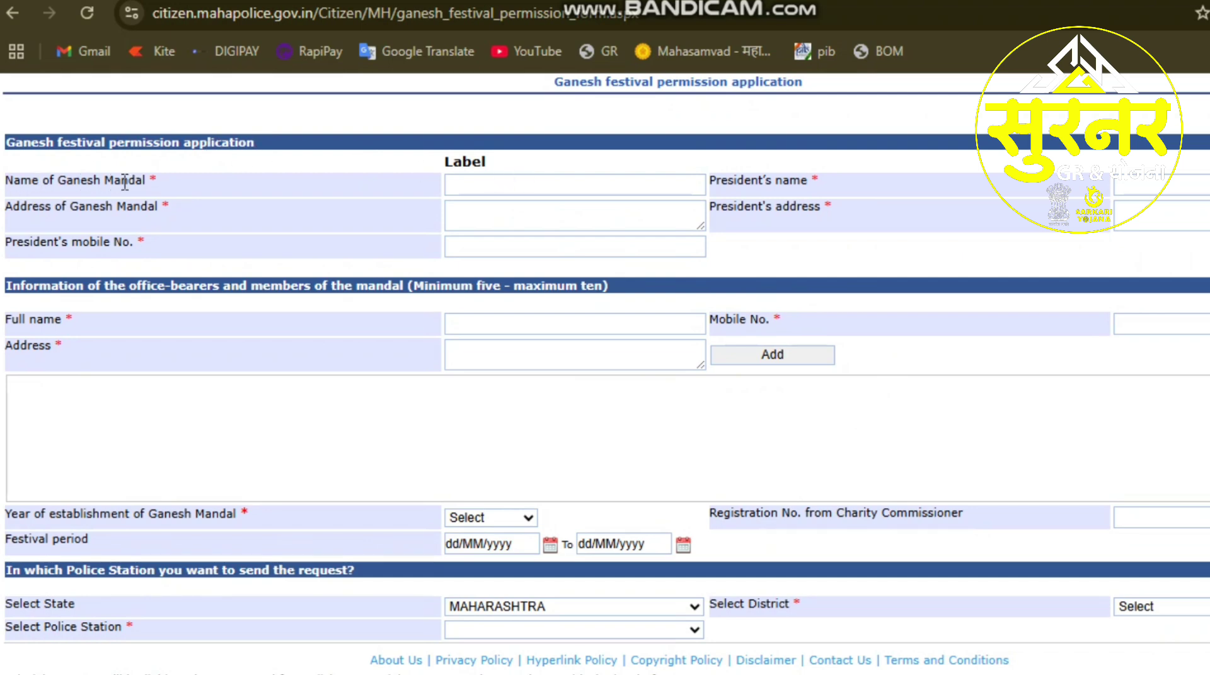
# Enter the mandal name NAVYUVAK SARVJANIK GANESH MANDAL VILEGAON.
pyautogui.click(508, 183)
pyautogui.click(543, 183)
pyautogui.write('NAVY')
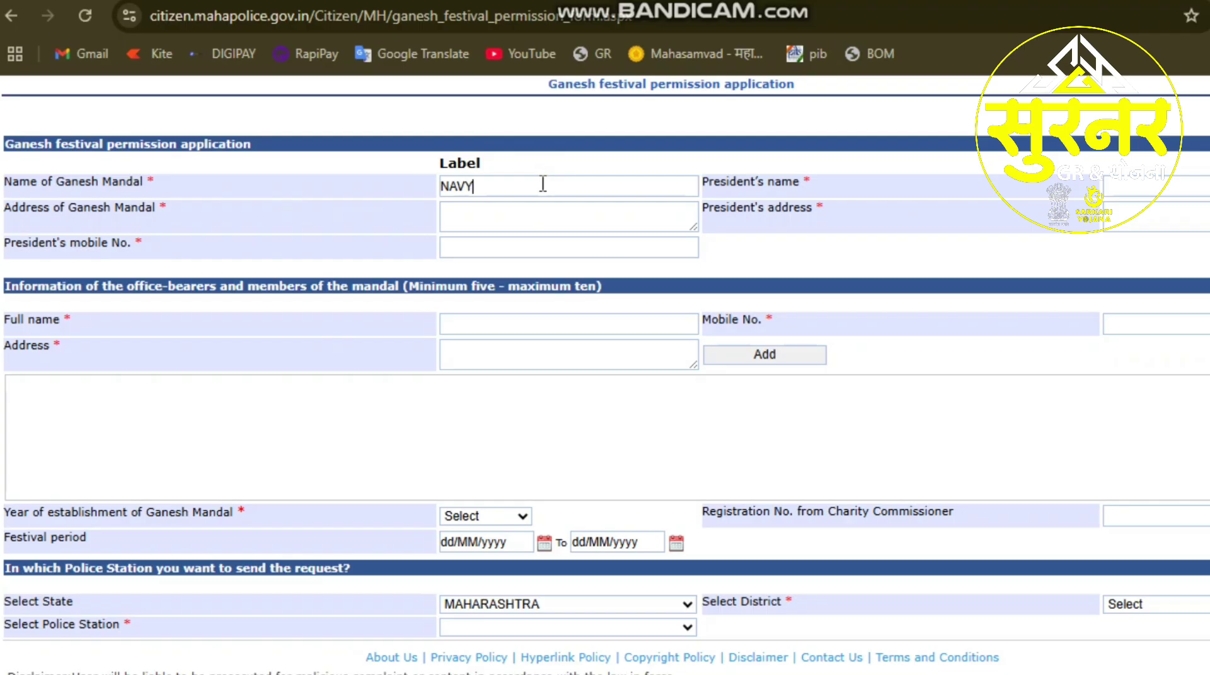
pyautogui.write('UVAK SAR')
pyautogui.write('VJANIK ')
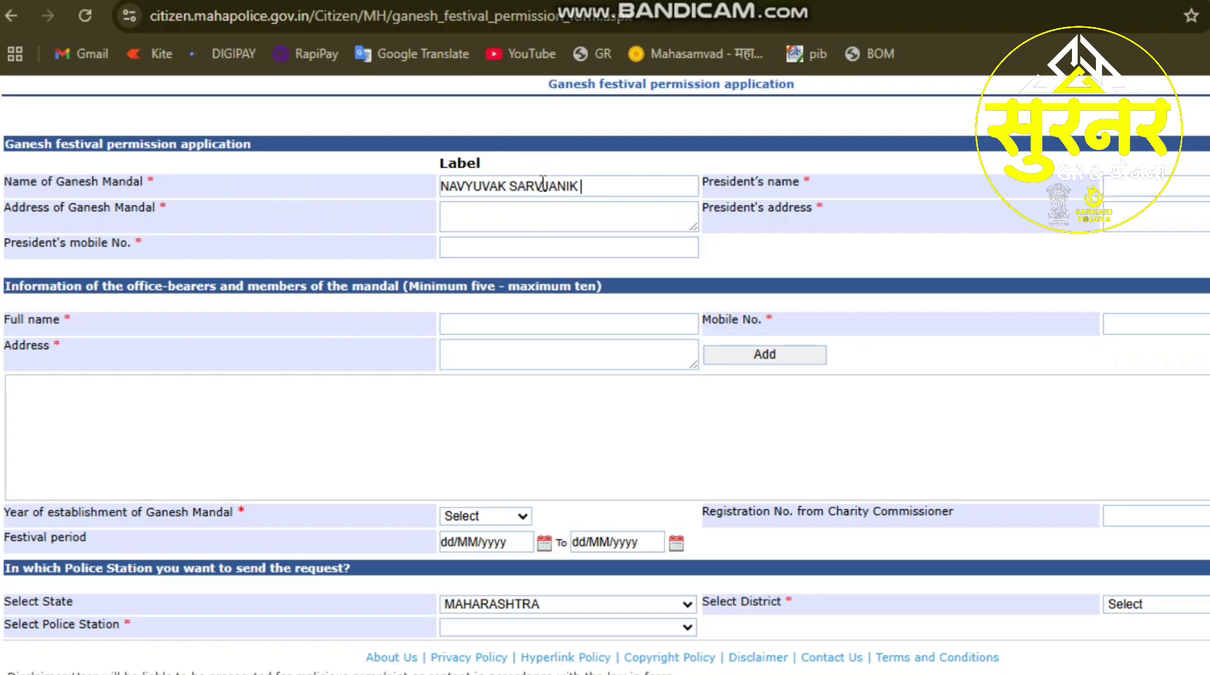
pyautogui.write('GANESH MA')
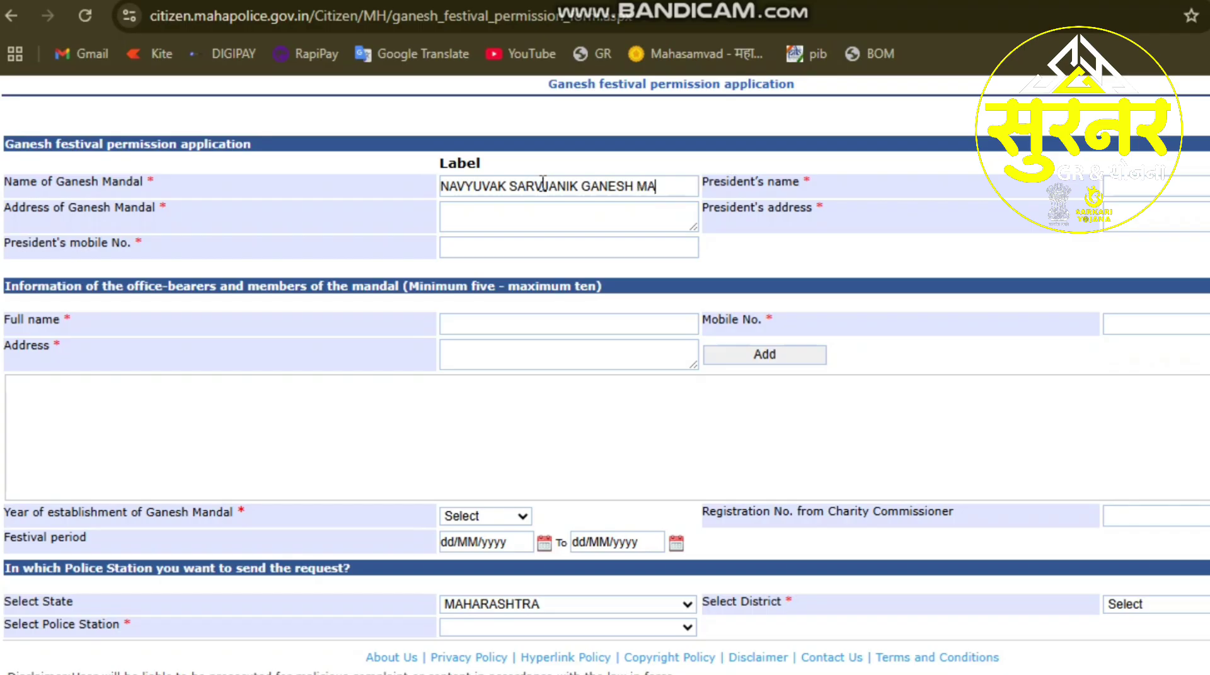
pyautogui.write('NDAL VILEGAON')
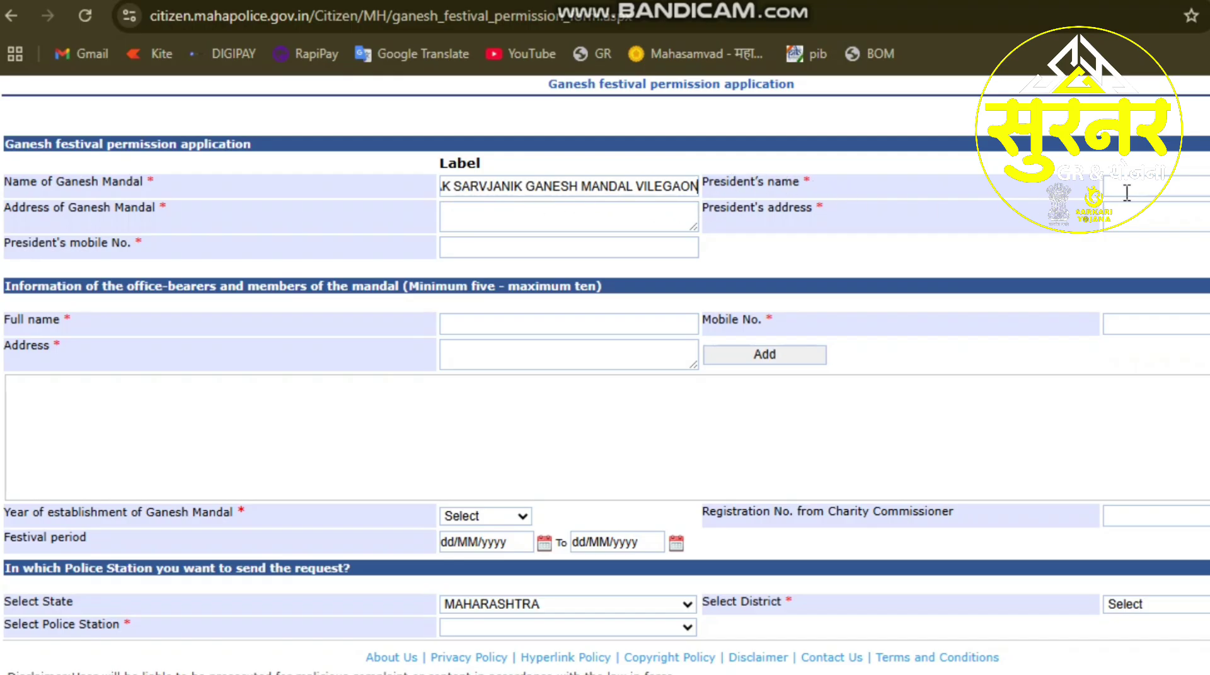
# Enter the president's full name and postal address.
pyautogui.click(1147, 186)
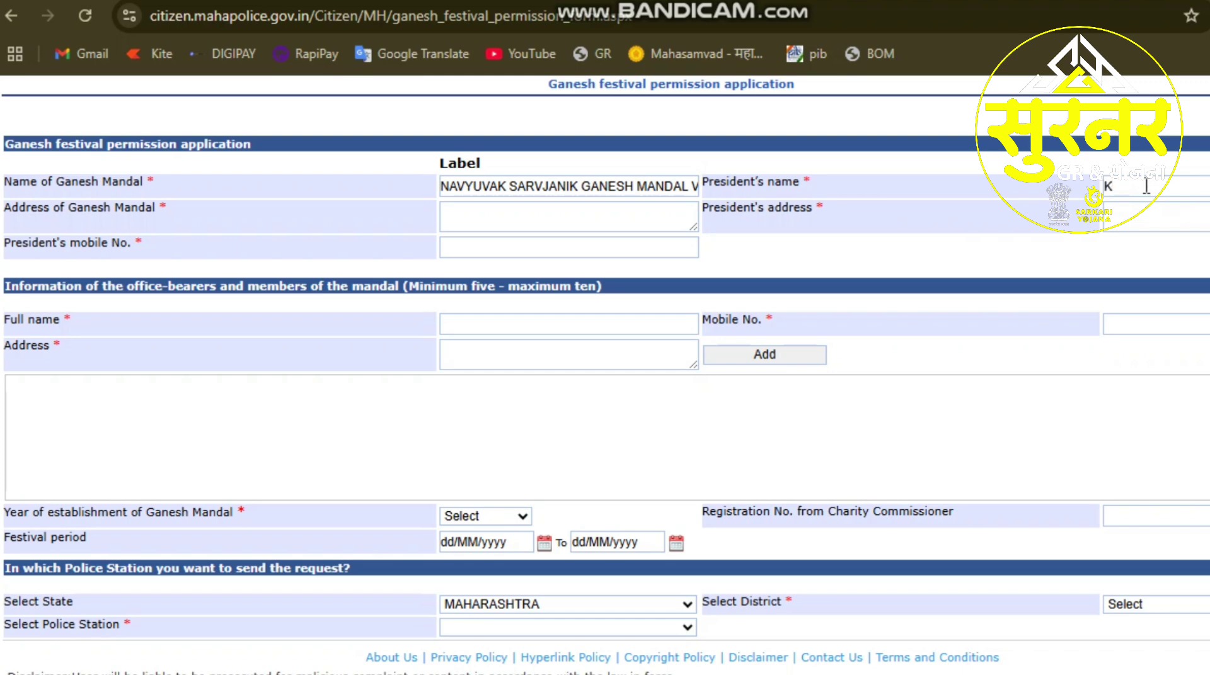
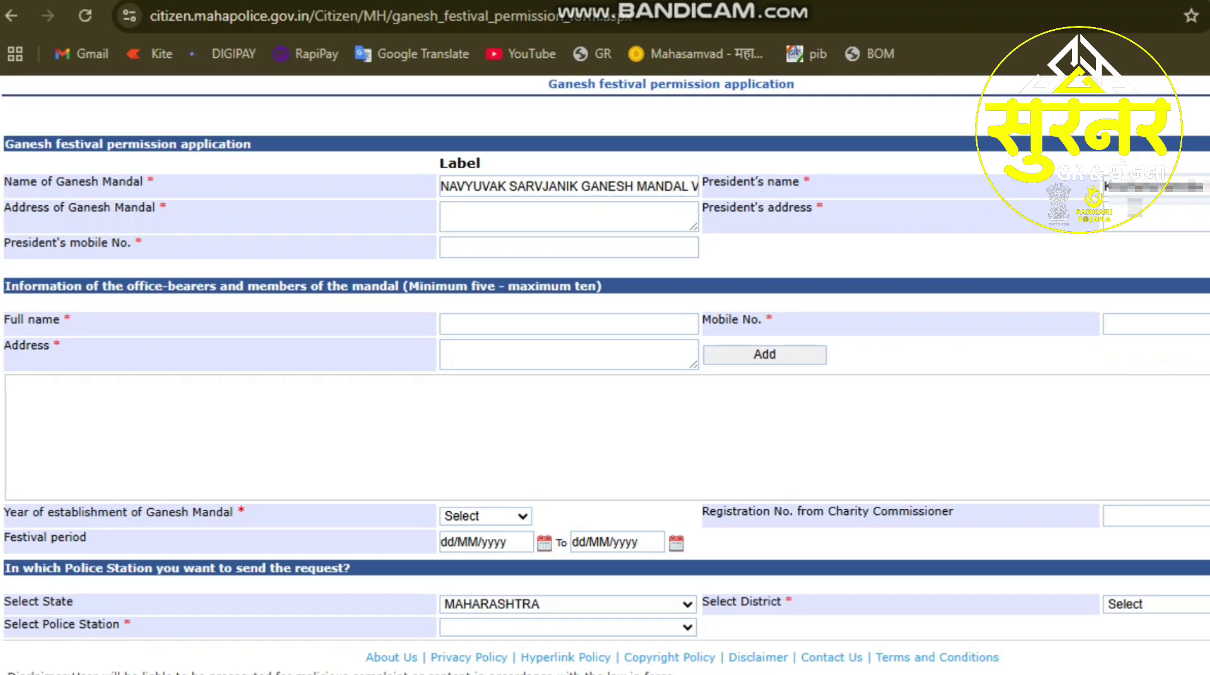
pyautogui.click(1157, 209)
pyautogui.write('At vadgaon p')
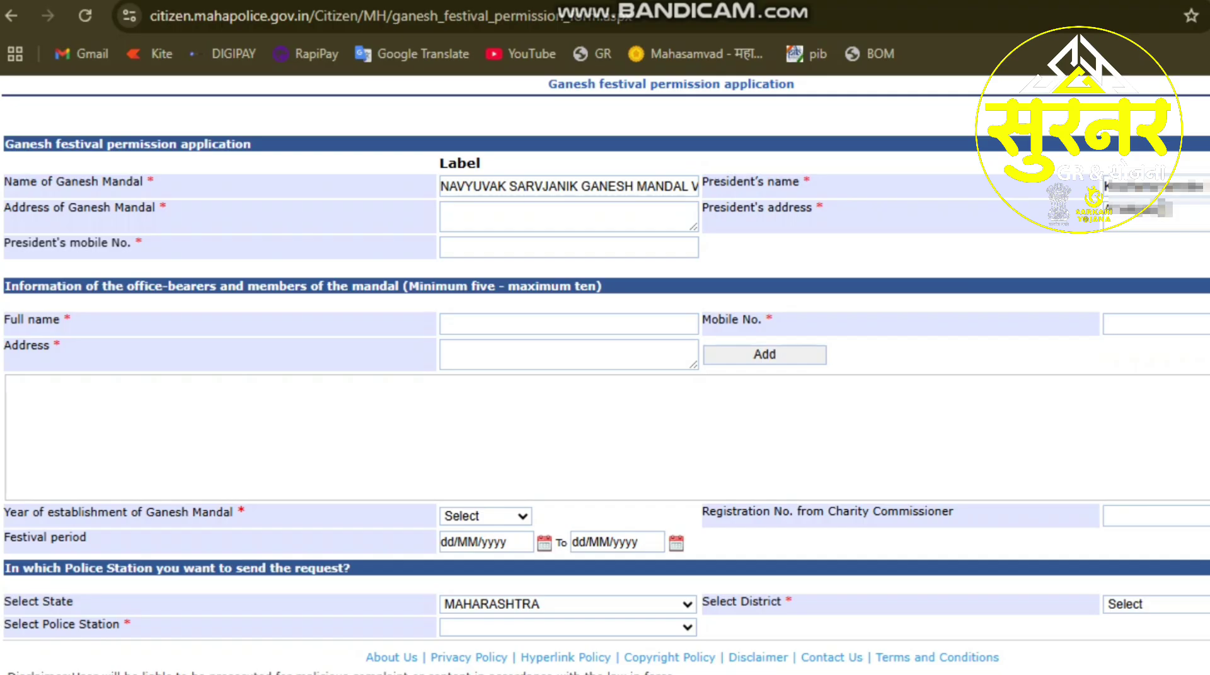
pyautogui.write('ost')
pyautogui.moveTo(1204, 211); pyautogui.dragTo(1083, 228)
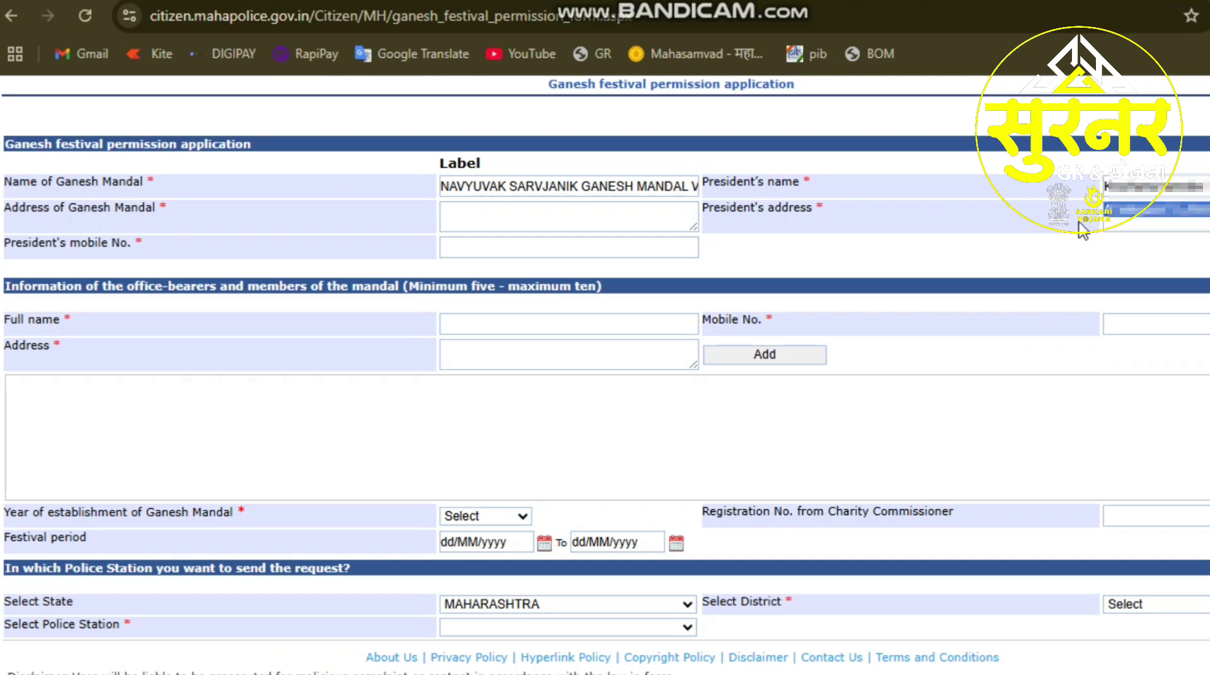
pyautogui.click(1167, 218)
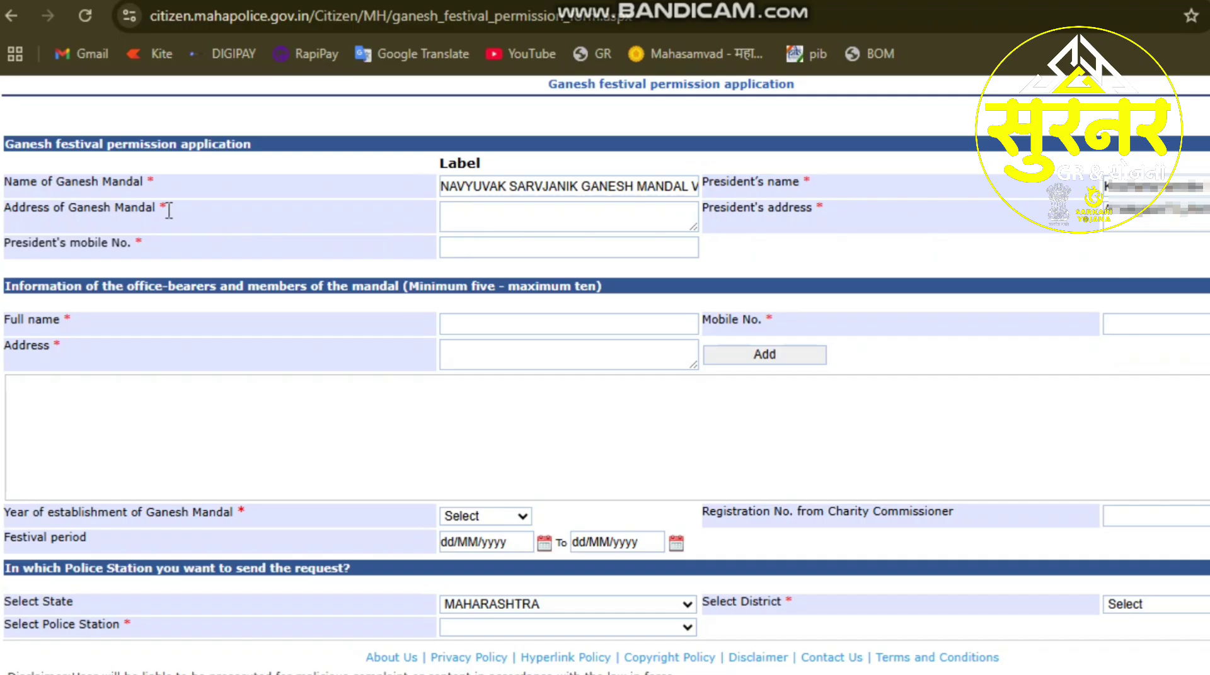
# Paste in the Ganesh Mandal's address and enter the president's mobile number.
pyautogui.click(513, 220)
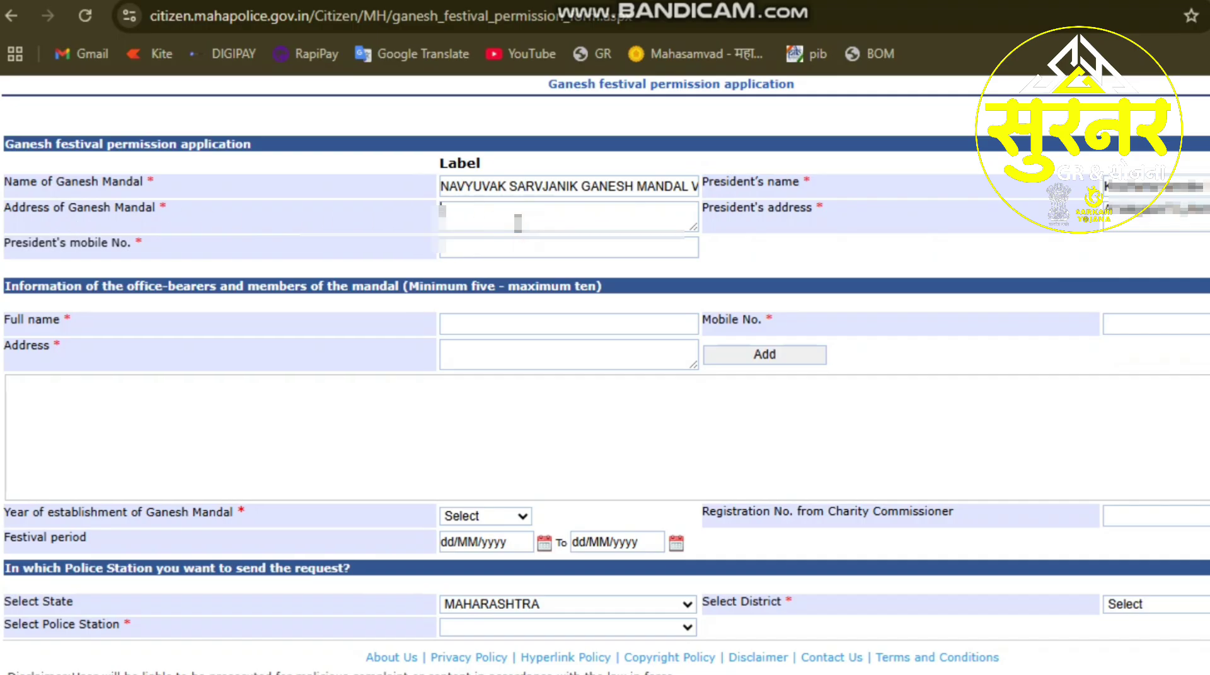
pyautogui.hotkey('ctrl', 'v')
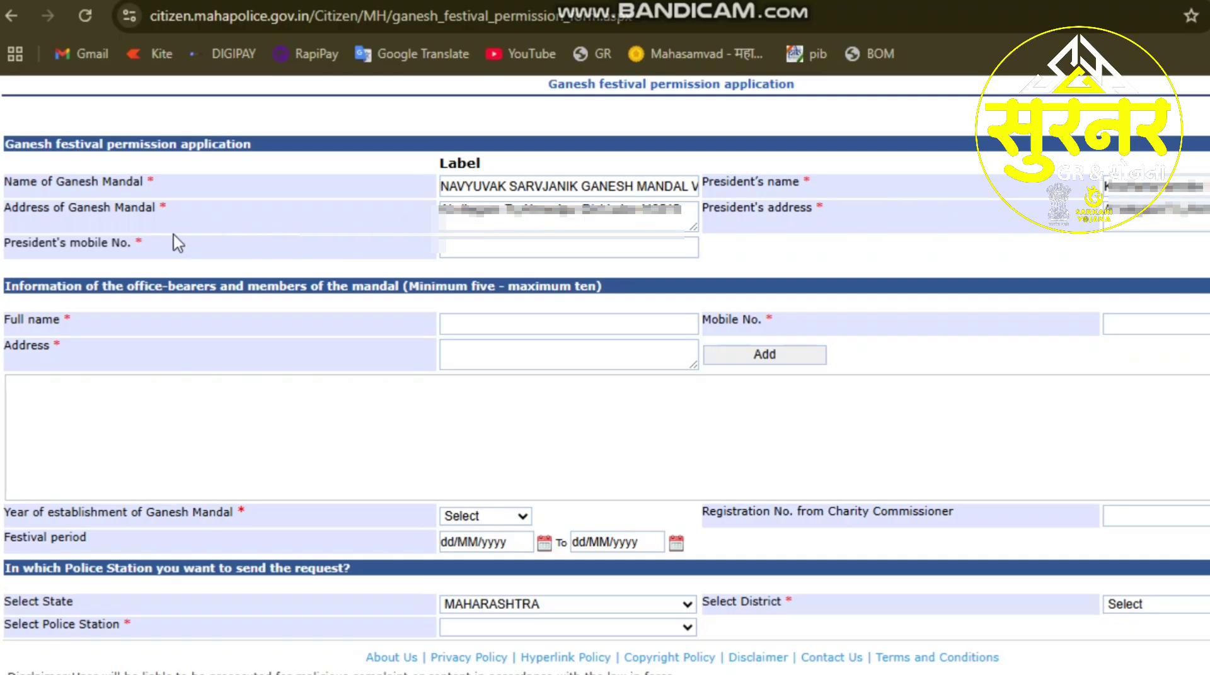
pyautogui.click(496, 246)
pyautogui.write('98765432')
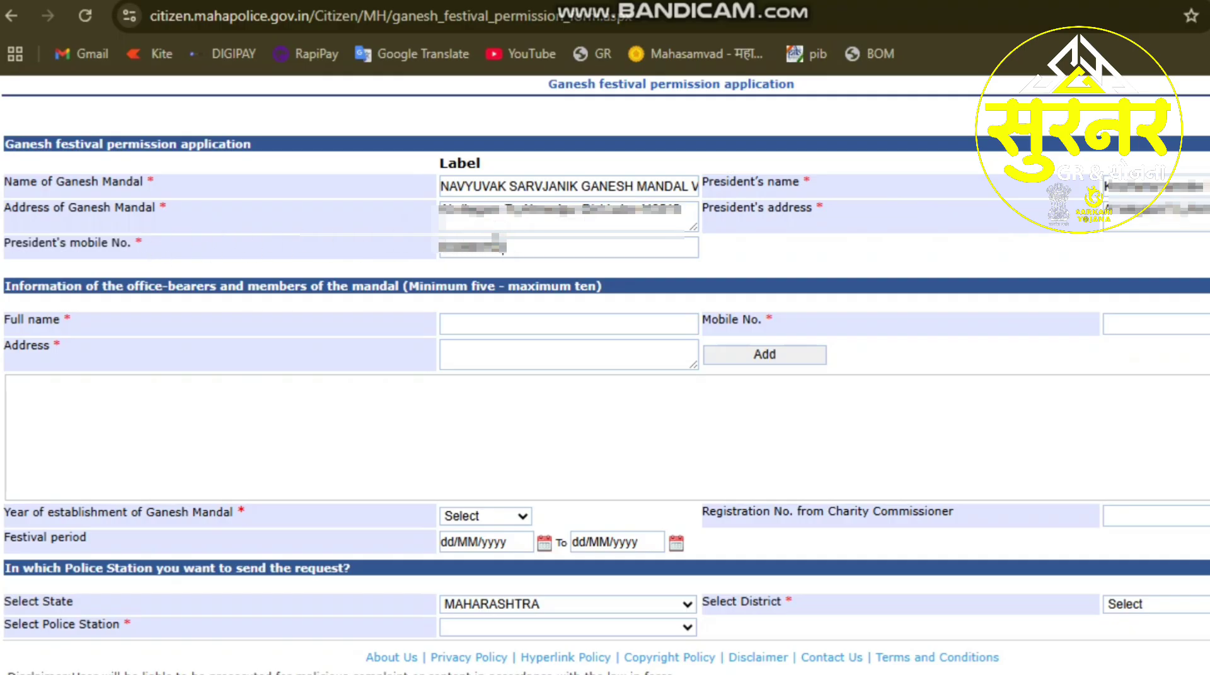
pyautogui.write('10')
# Begin entering the first office-bearer's full name.
pyautogui.click(503, 325)
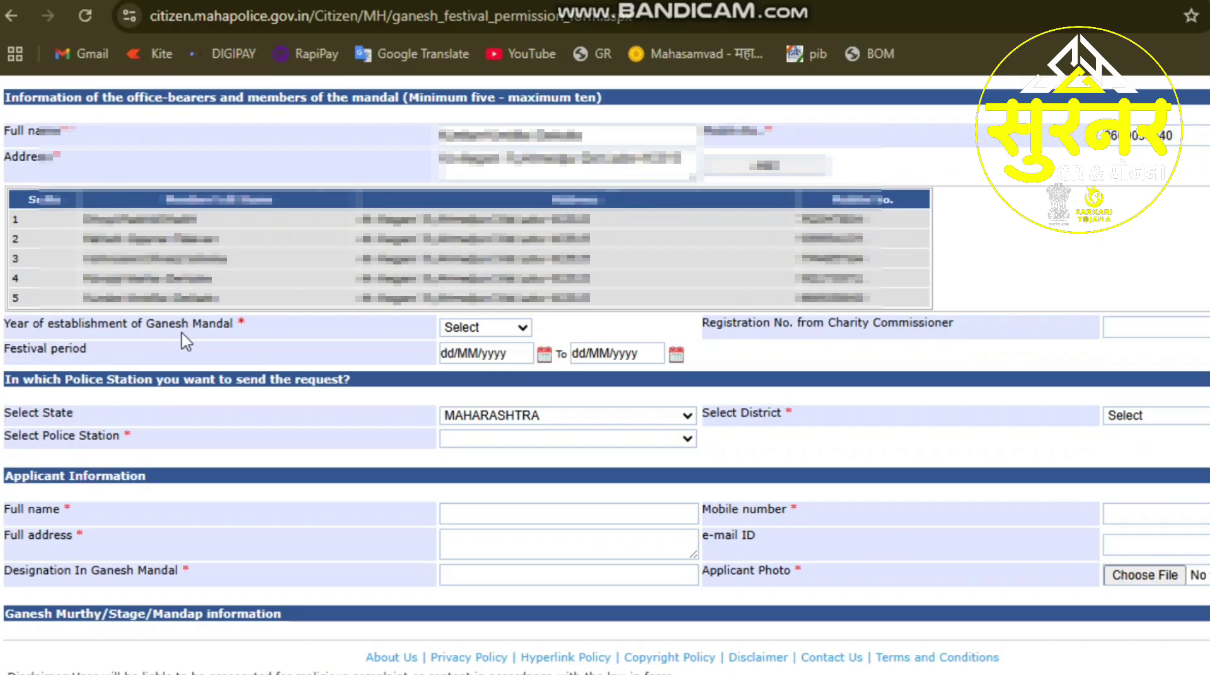
# Set the mandal's year of establishment to 2000.
pyautogui.click(498, 329)
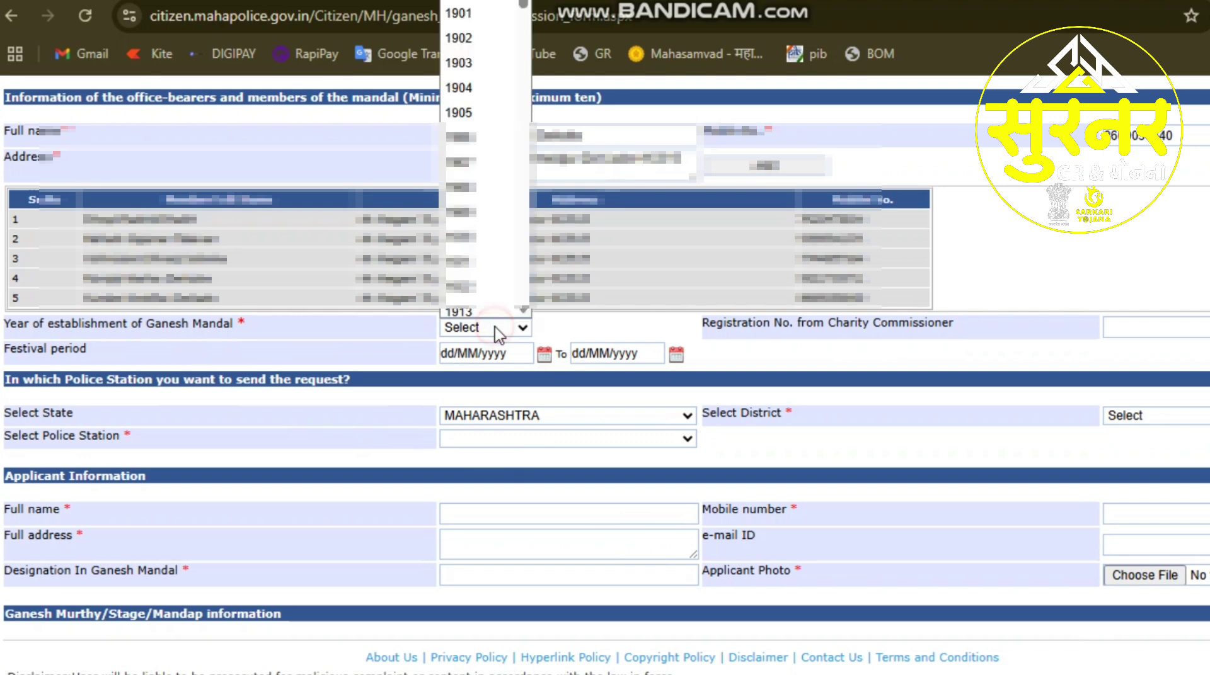
pyautogui.scroll(-5, 483, 164)
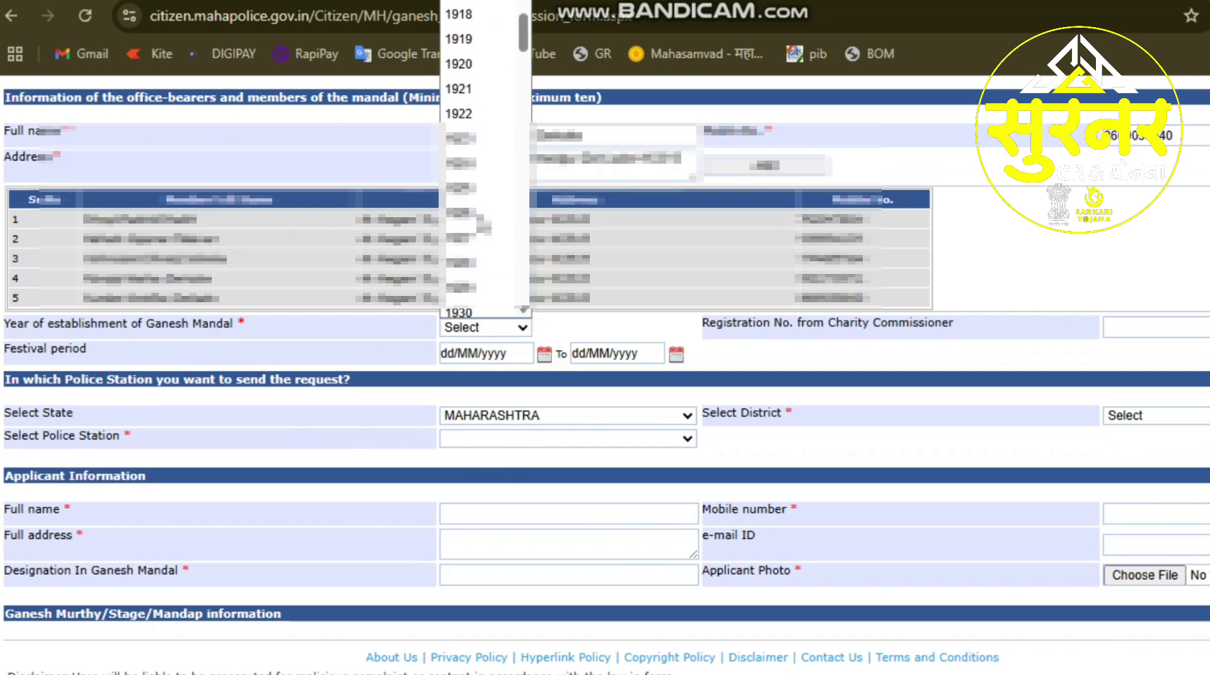
pyautogui.scroll(-14, 483, 224)
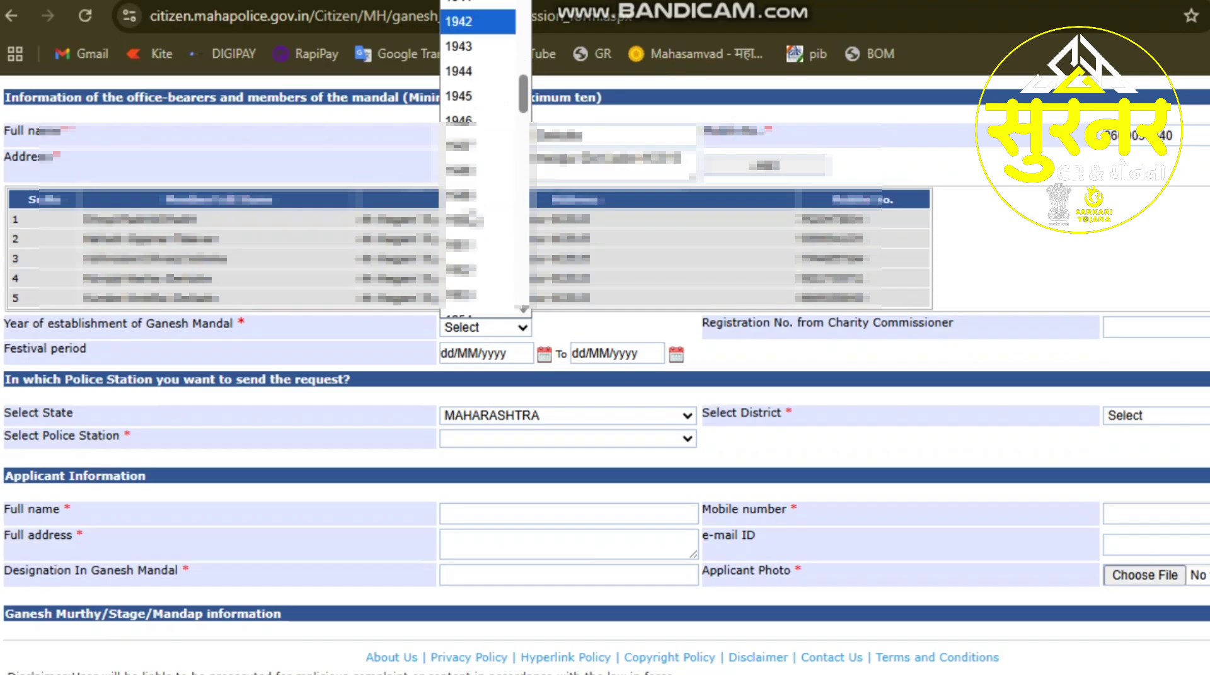
pyautogui.scroll(-18, 477, 221)
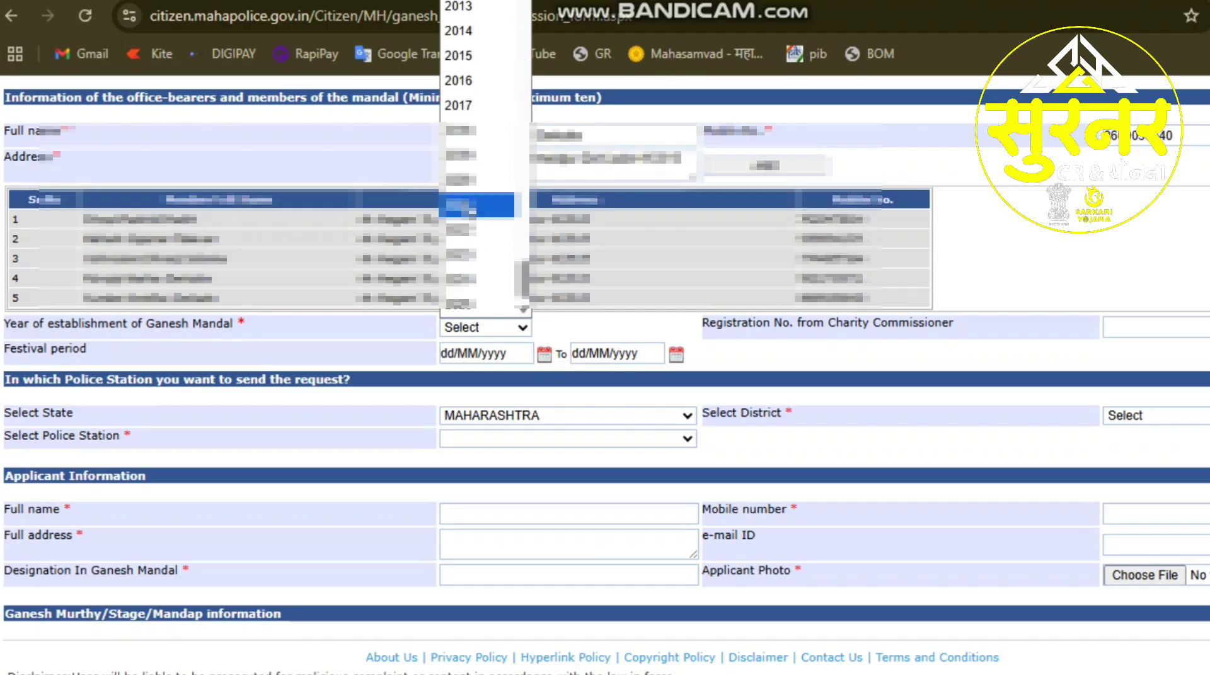
pyautogui.scroll(6, 495, 169)
pyautogui.click(485, 169)
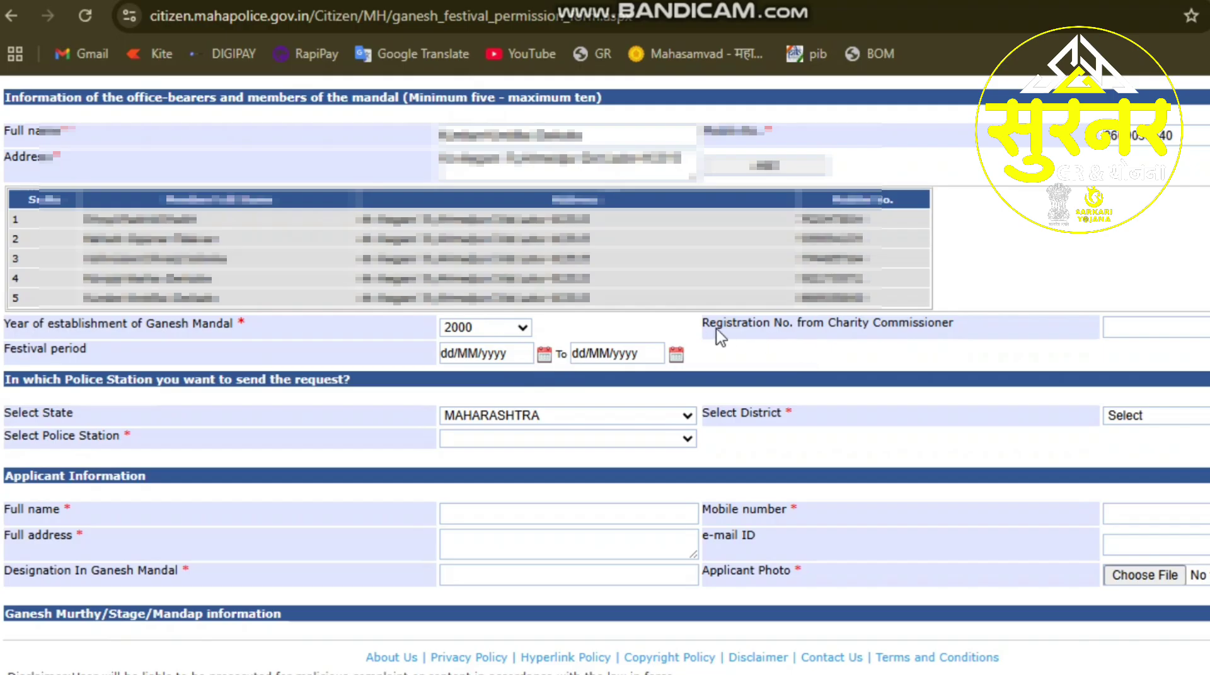
# Focus the Charity Commissioner registration number field and clear a stray text selection.
pyautogui.click(1183, 319)
pyautogui.moveTo(23, 348); pyautogui.dragTo(100, 354)
pyautogui.click(128, 356)
# Pick 27/08/2025 as the festival start date and 04/09/2025 as the end date.
pyautogui.click(492, 353)
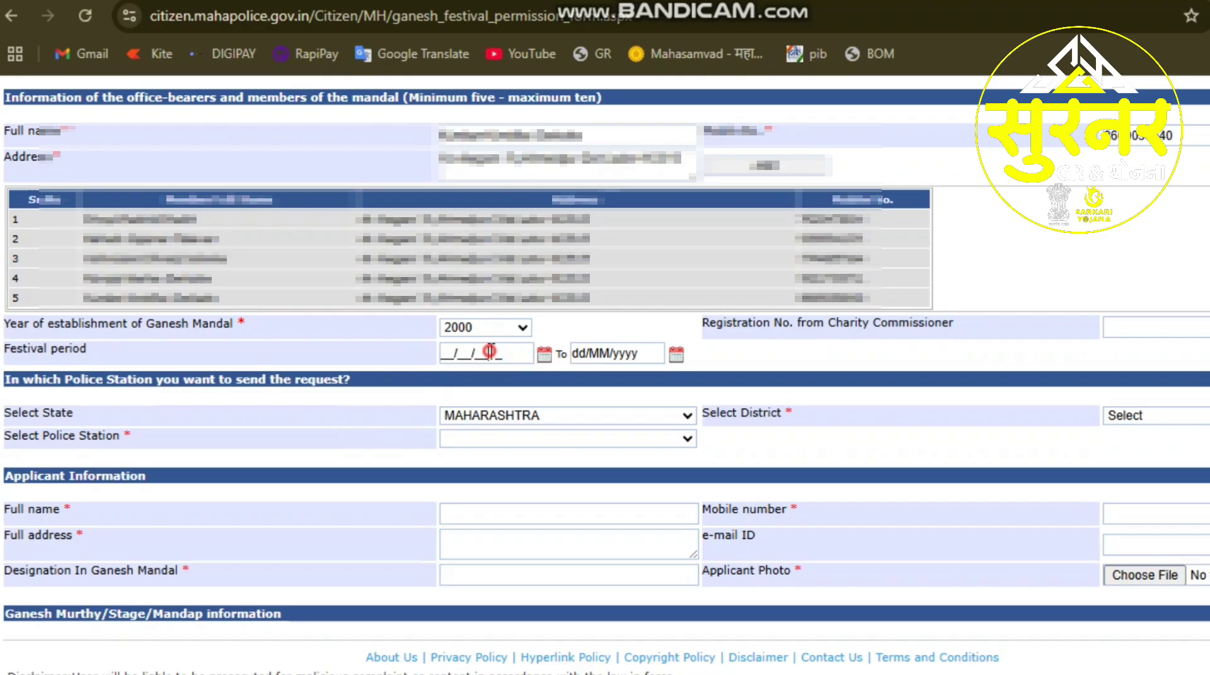
pyautogui.click(545, 356)
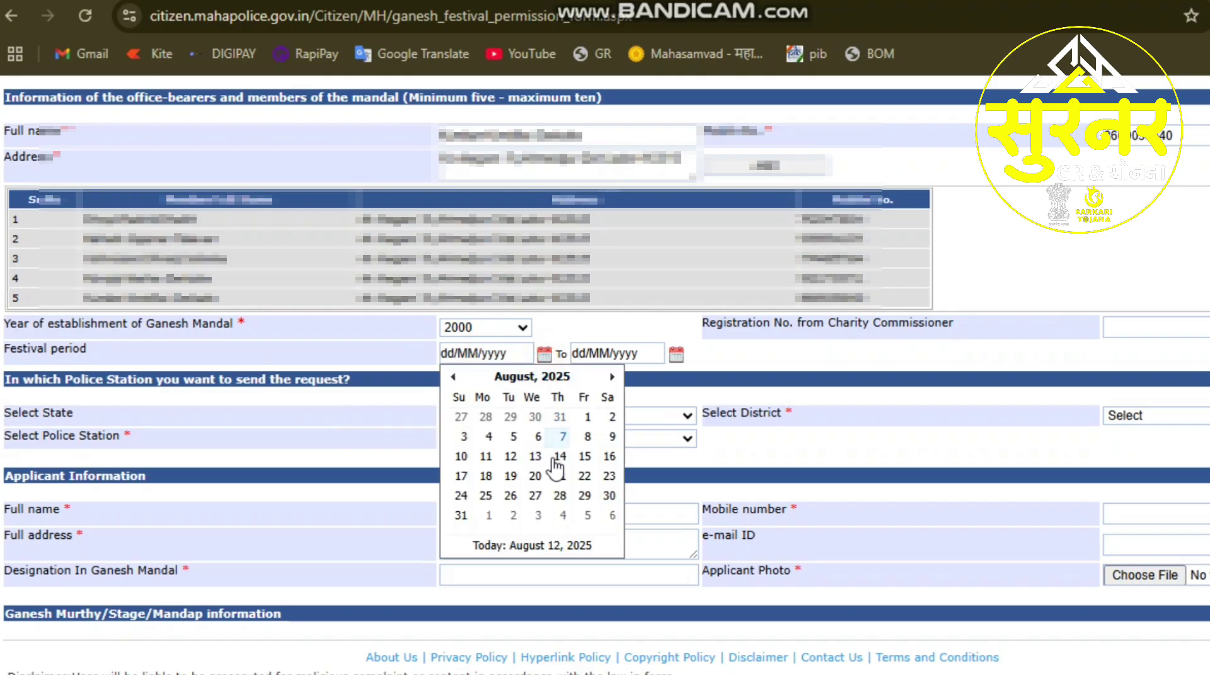
pyautogui.click(535, 496)
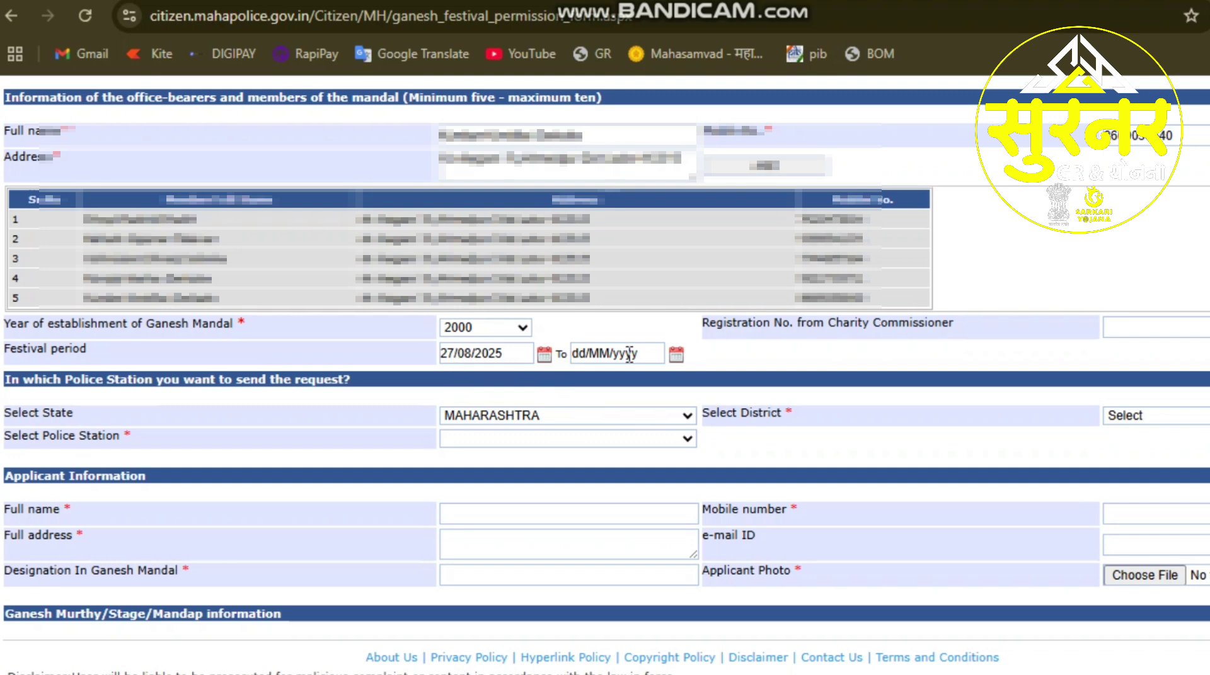
pyautogui.click(675, 354)
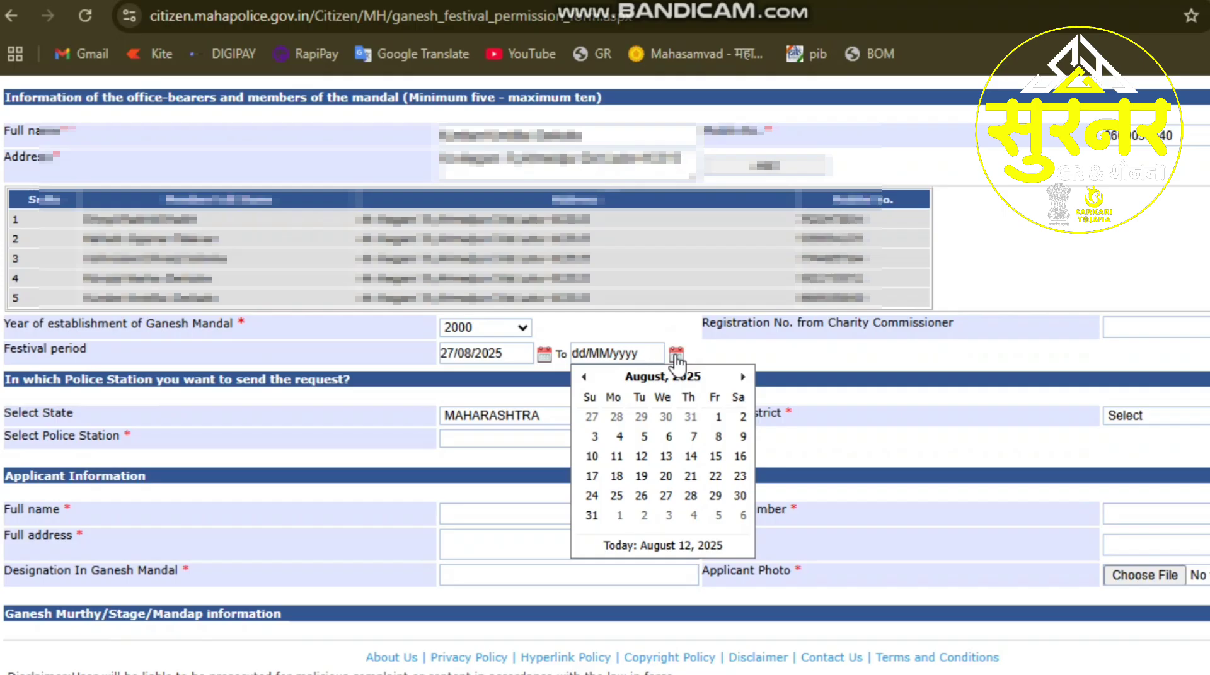
pyautogui.click(743, 377)
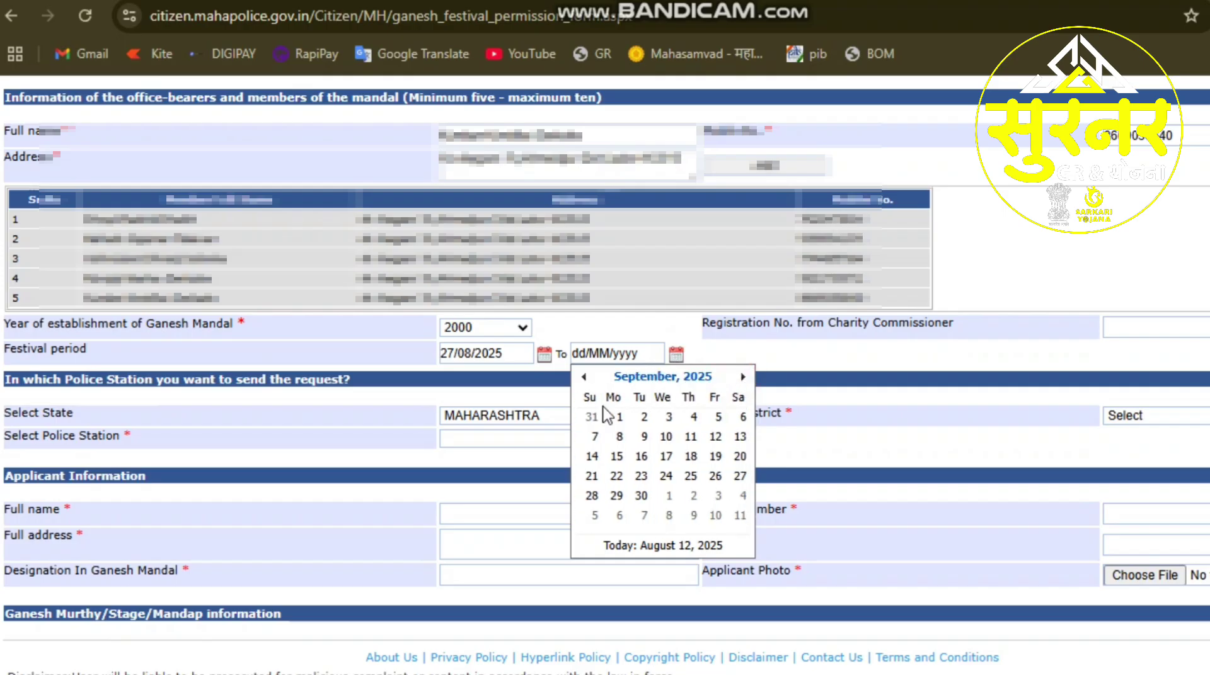
pyautogui.click(693, 416)
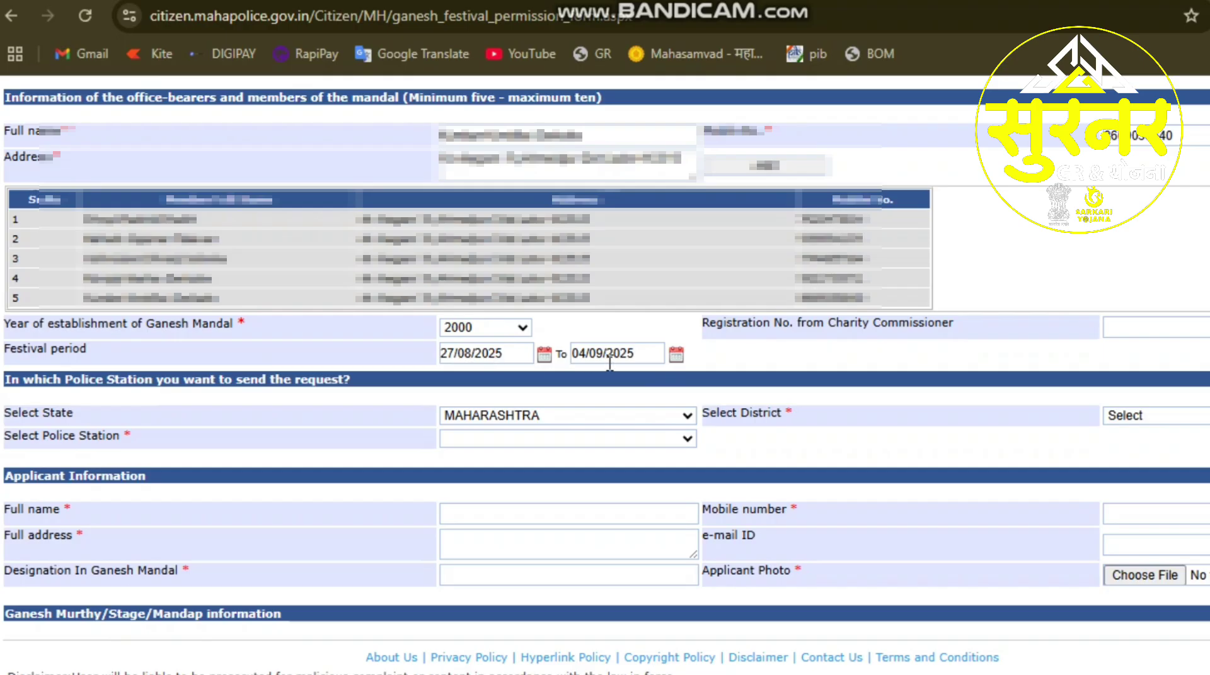
# Select LATUR as the district.
pyautogui.scroll(-2, 338, 348)
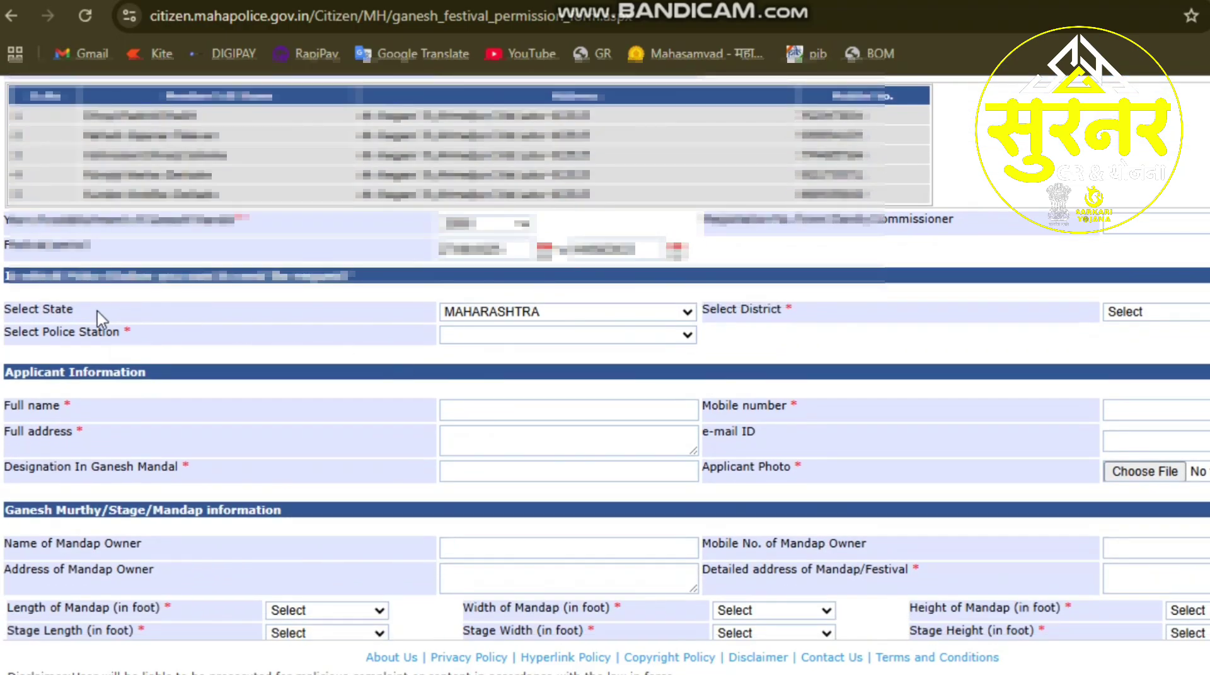
pyautogui.scroll(-2, 97, 312)
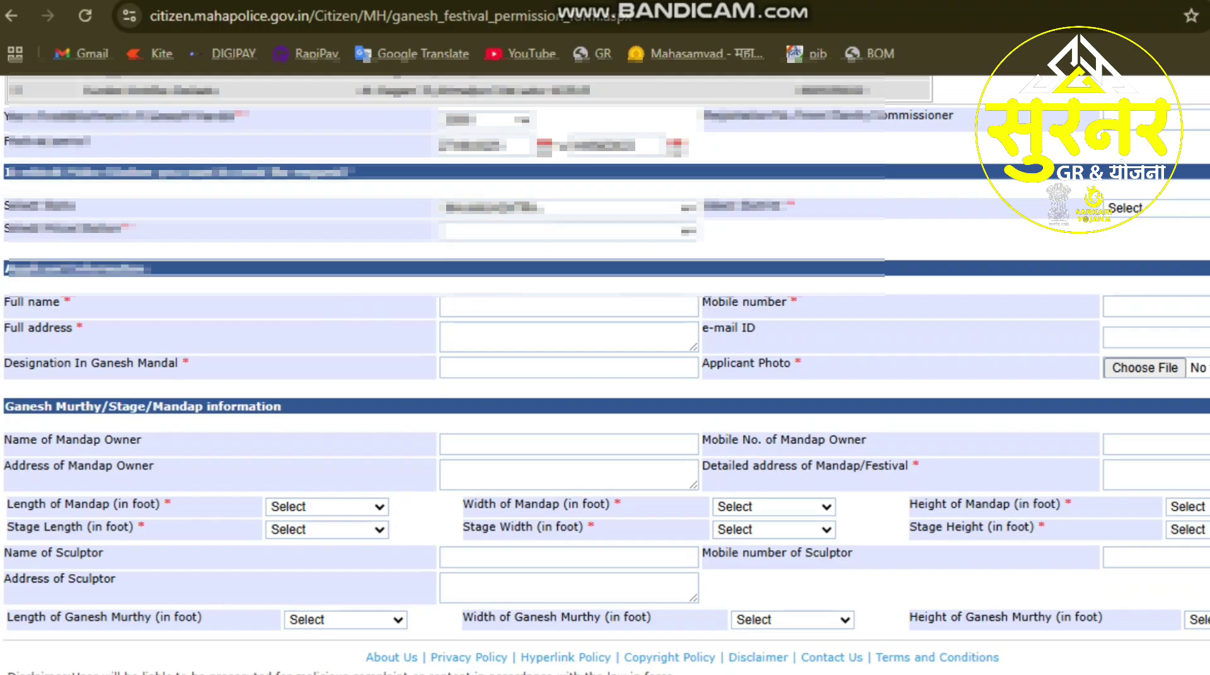
pyautogui.scroll(-1, 605, 350)
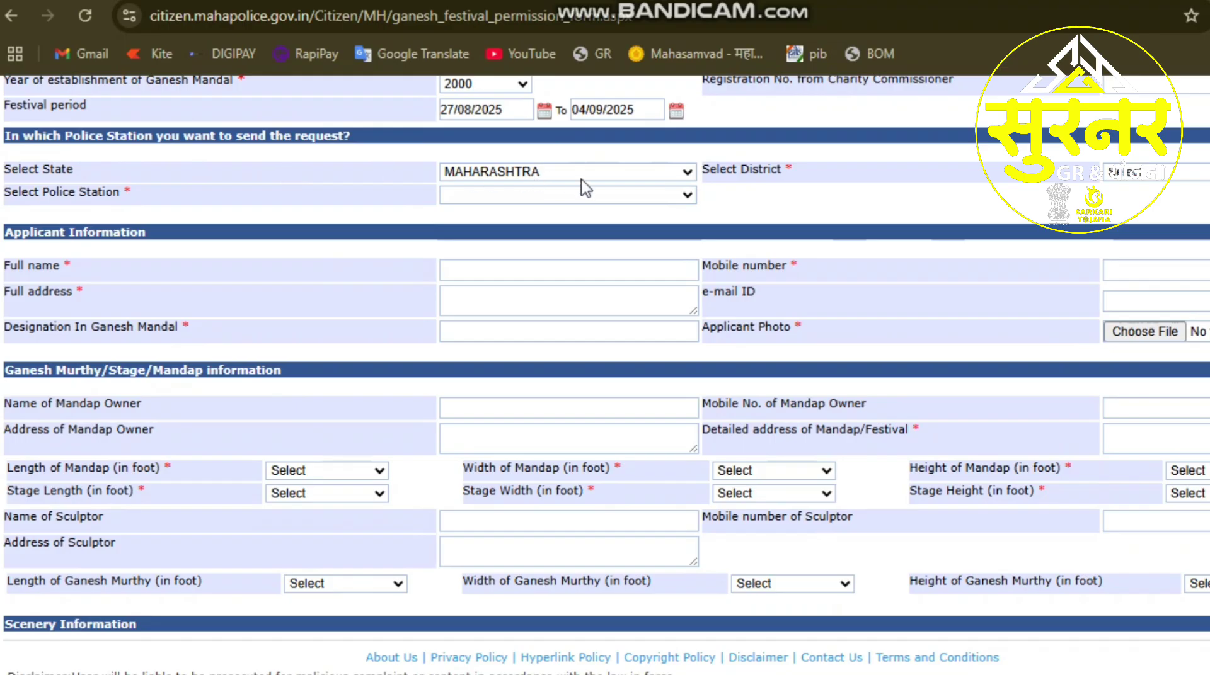
pyautogui.click(1138, 179)
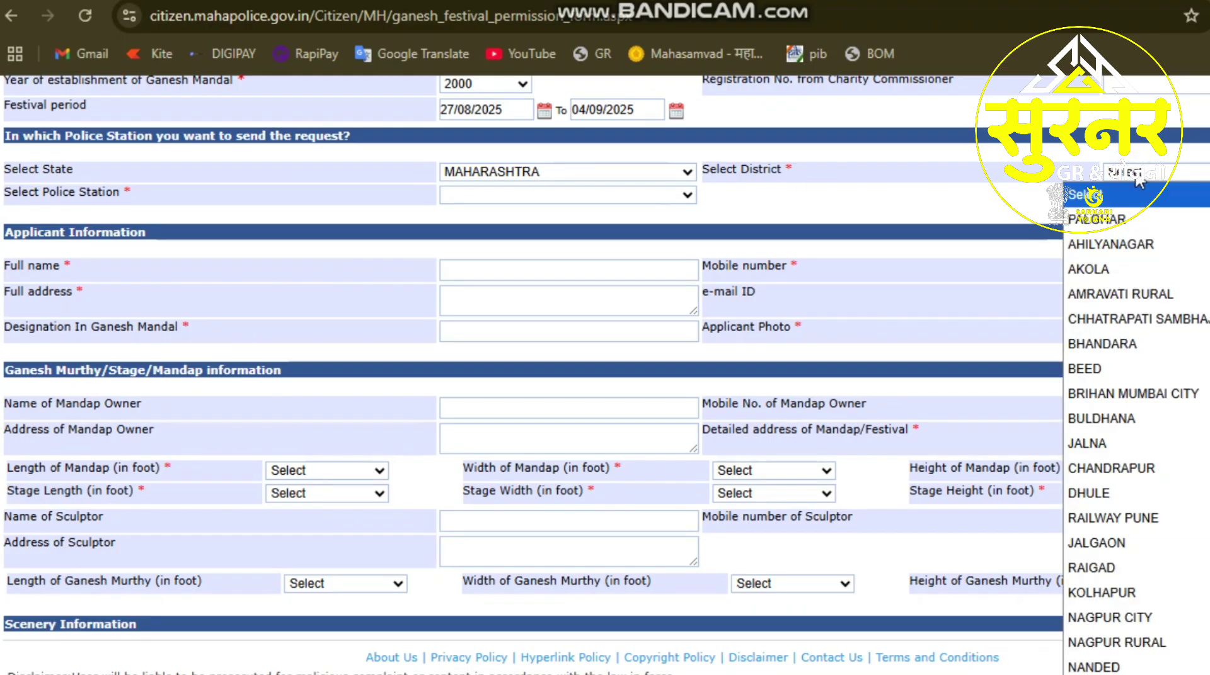
pyautogui.press('l')
pyautogui.press('Return')
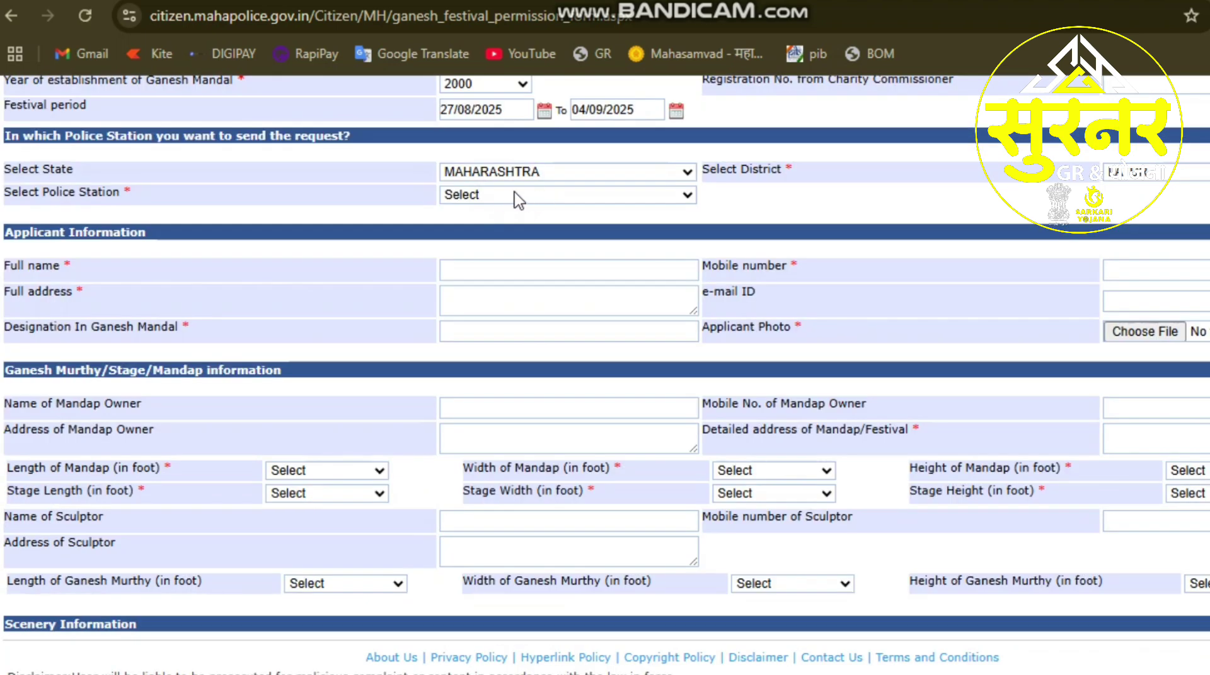
# Choose KINGAON as the police station.
pyautogui.click(515, 195)
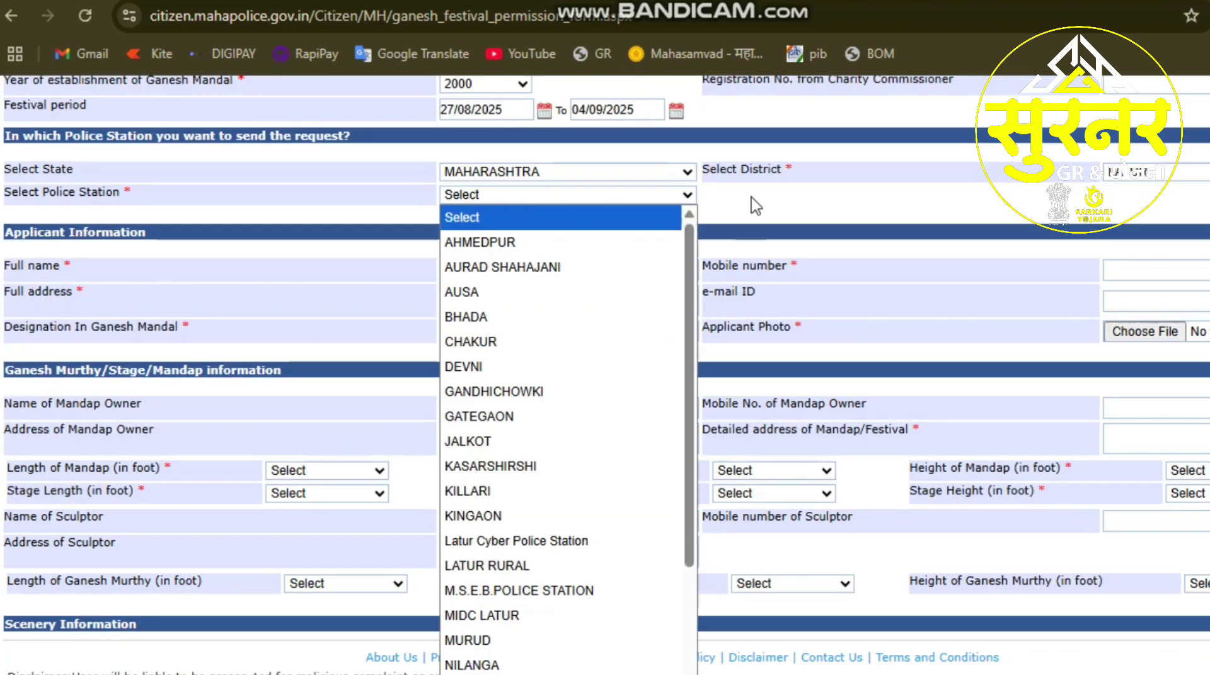
pyautogui.click(835, 202)
pyautogui.click(536, 196)
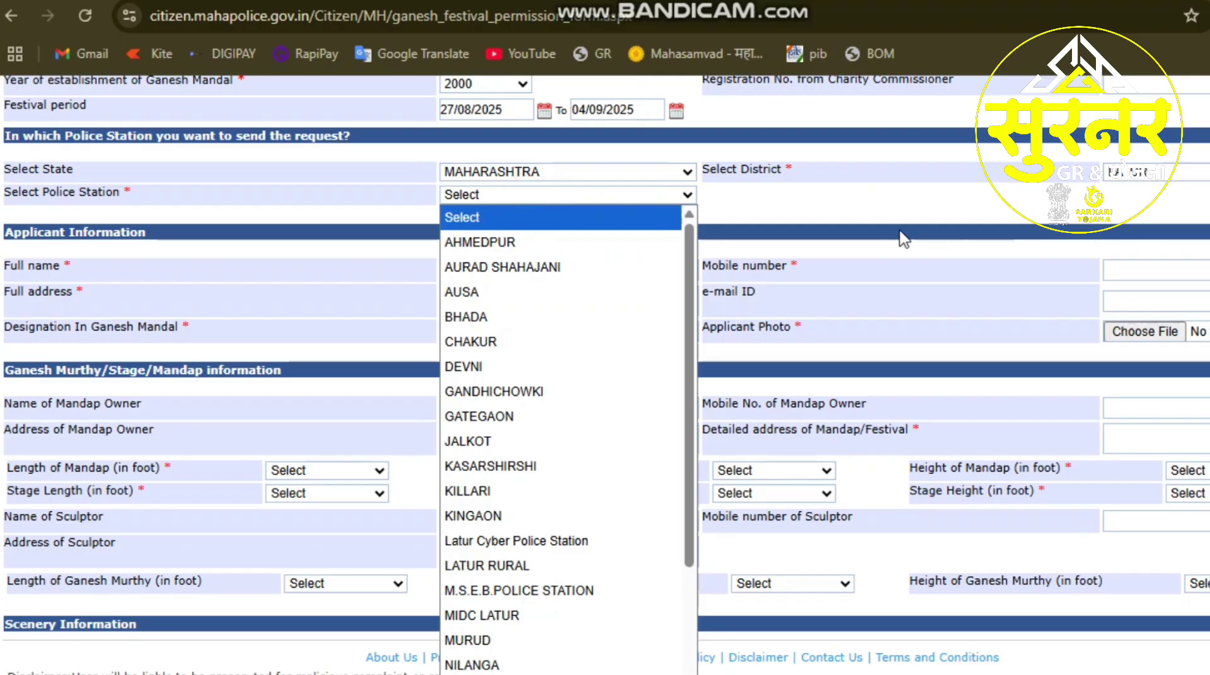
pyautogui.click(791, 200)
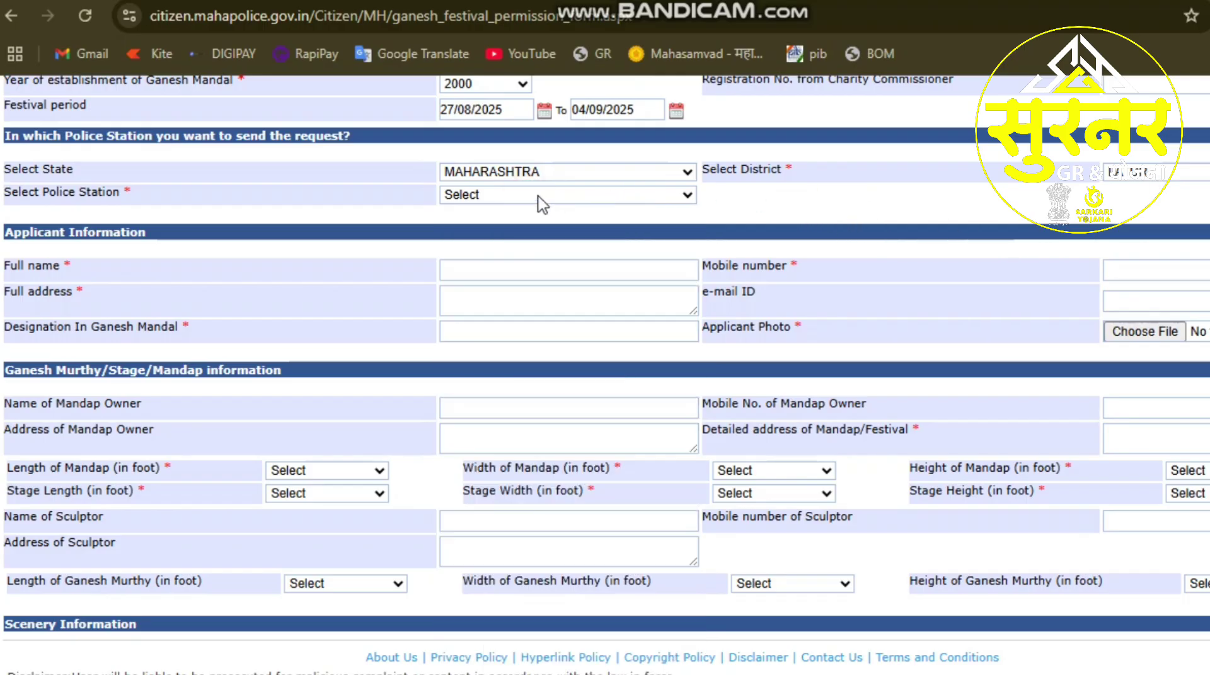
pyautogui.click(520, 196)
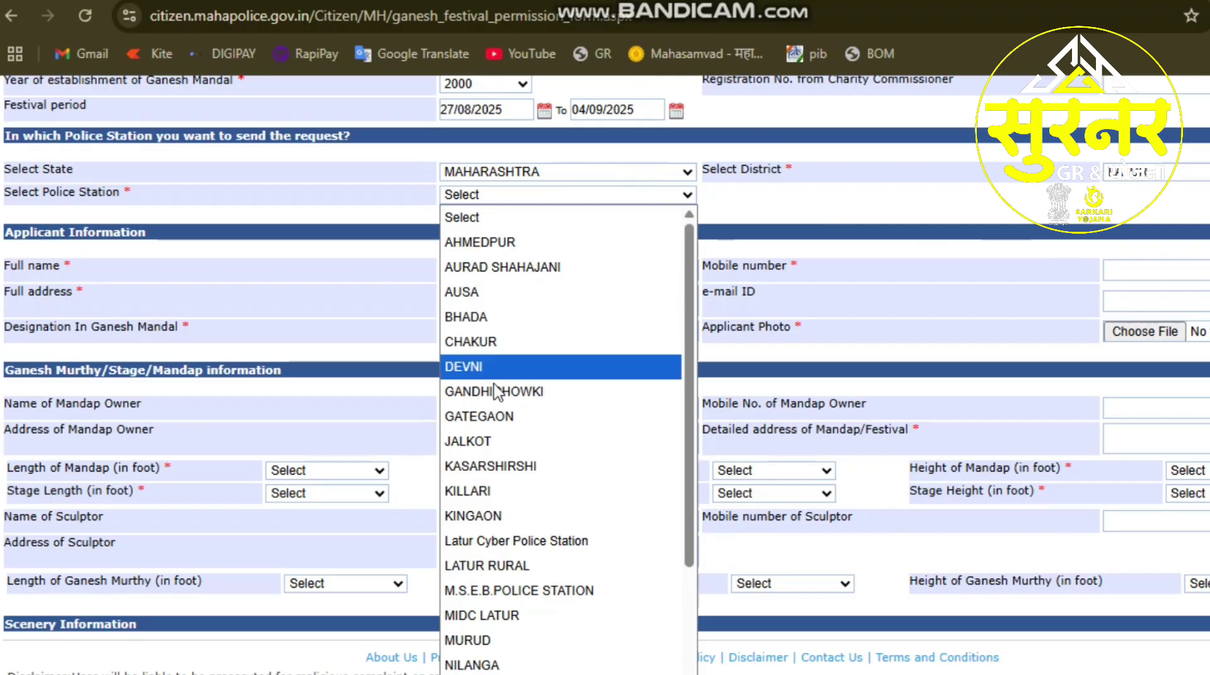
pyautogui.click(501, 511)
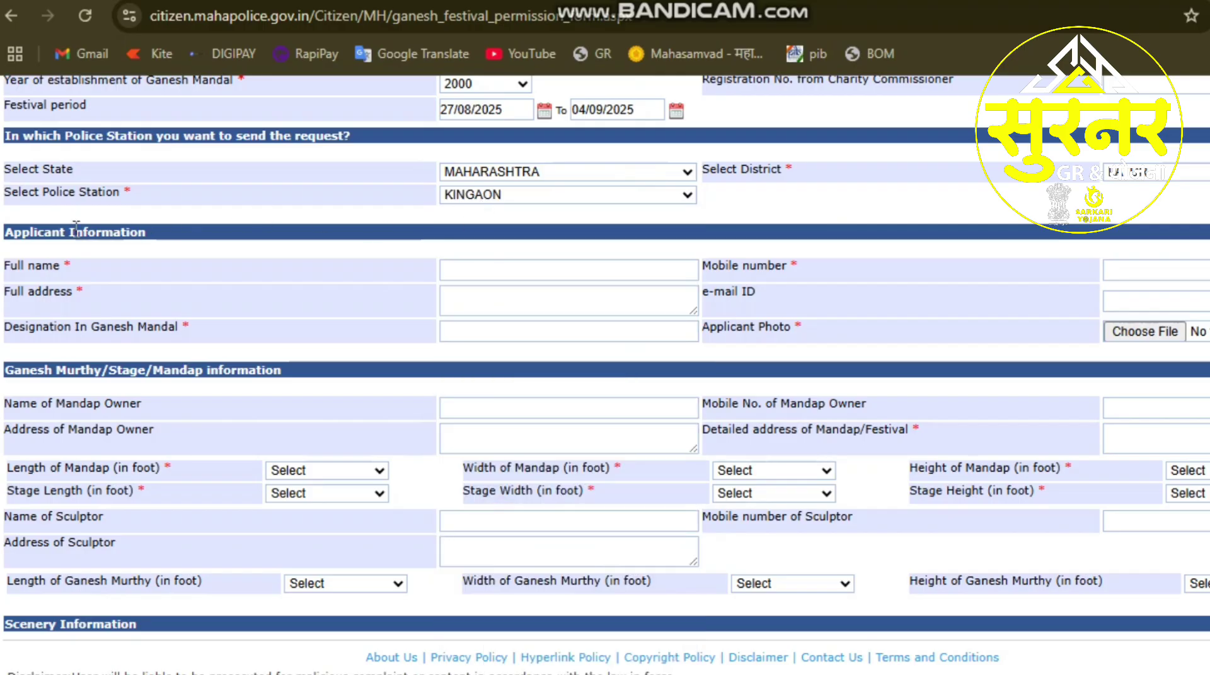
pyautogui.moveTo(67, 232); pyautogui.dragTo(153, 234)
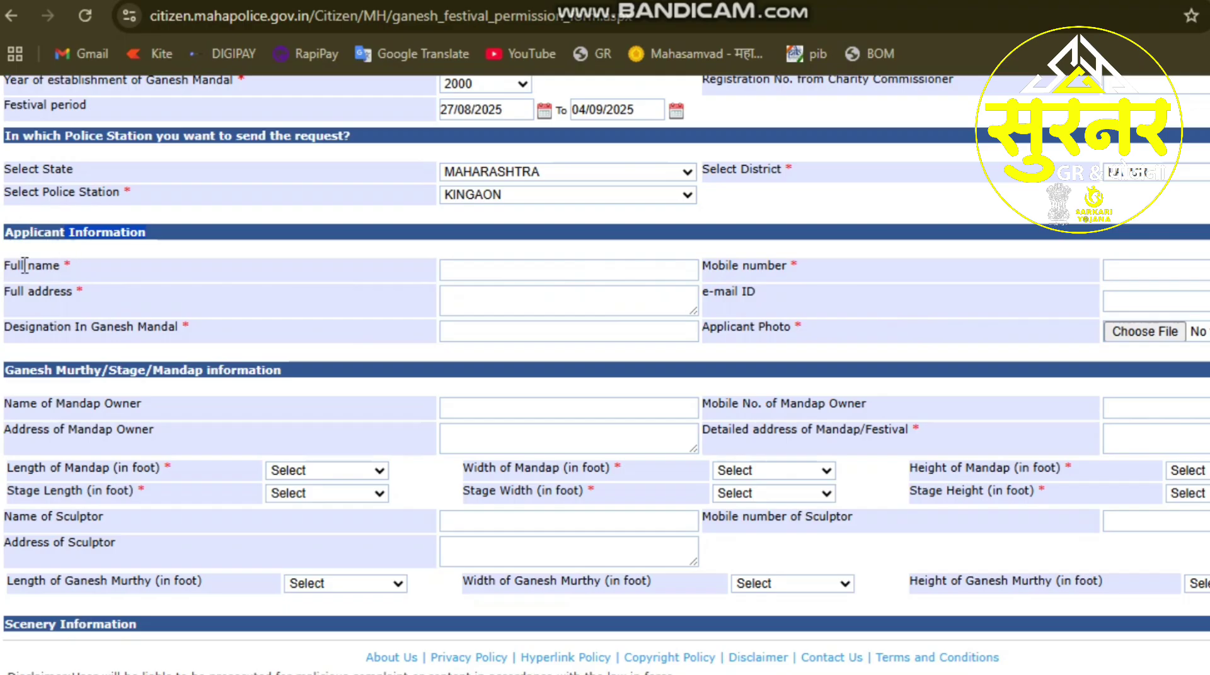
# Enter the applicant's full name, paste their full address, add their mobile number and designation President.
pyautogui.click(546, 274)
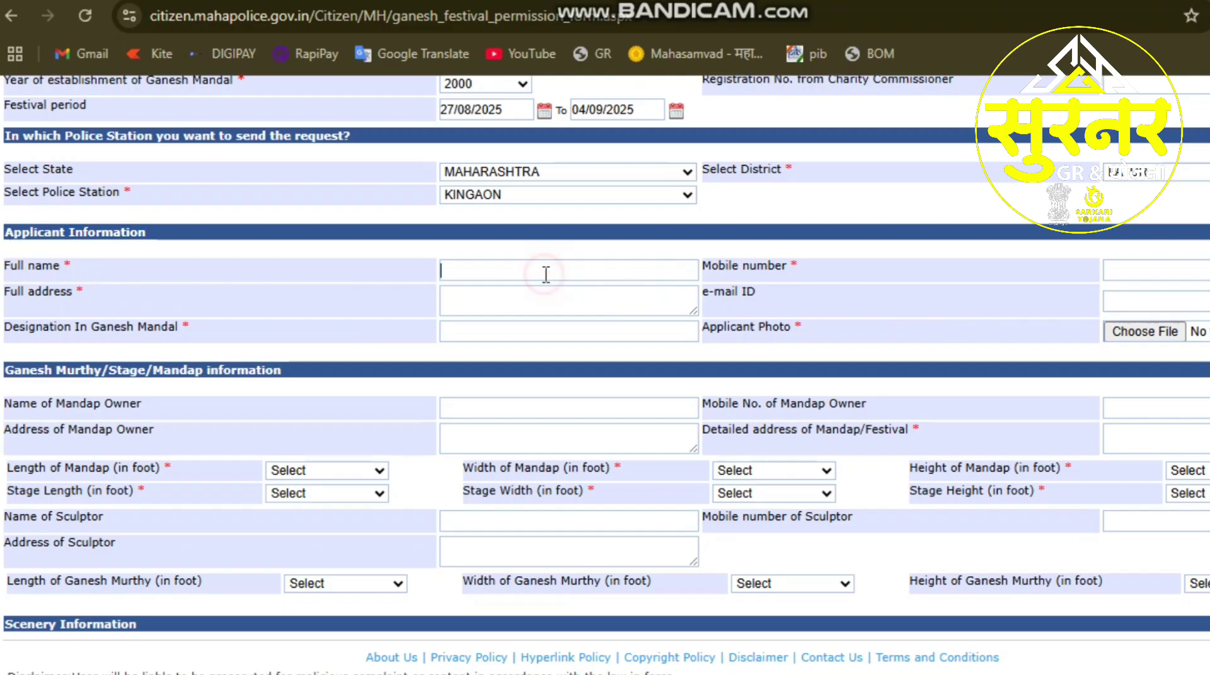
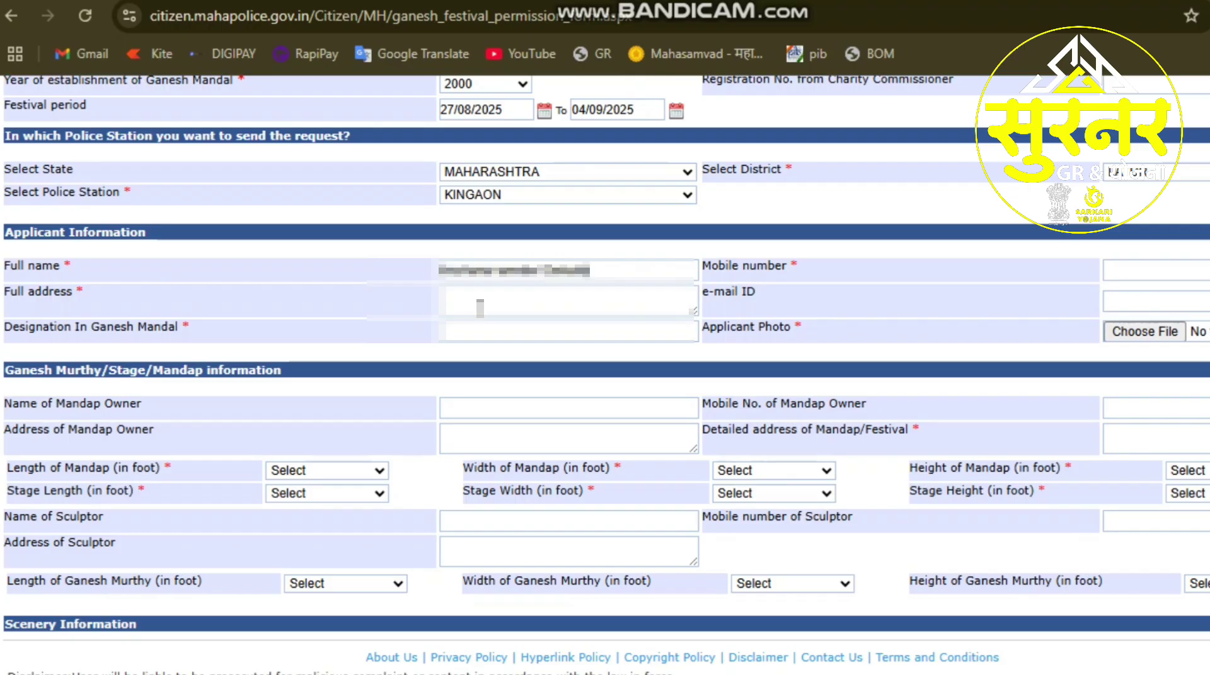
pyautogui.click(487, 307)
pyautogui.hotkey('ctrl', 'v')
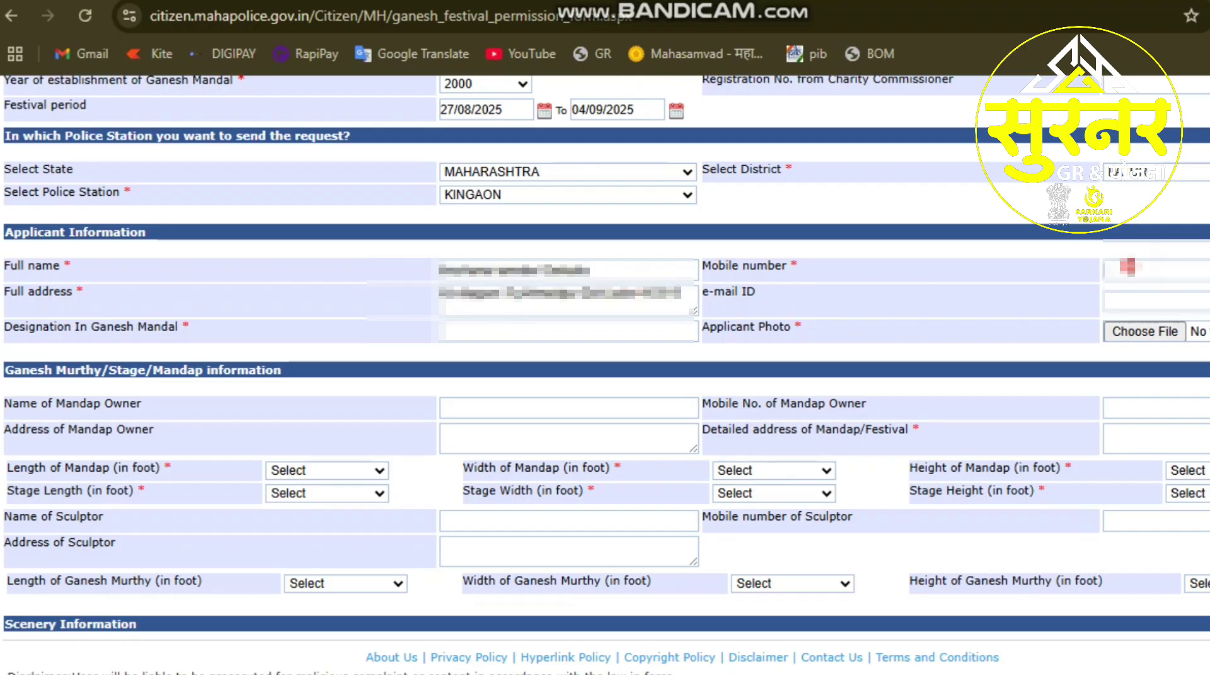
pyautogui.click(1131, 267)
pyautogui.write('*********')
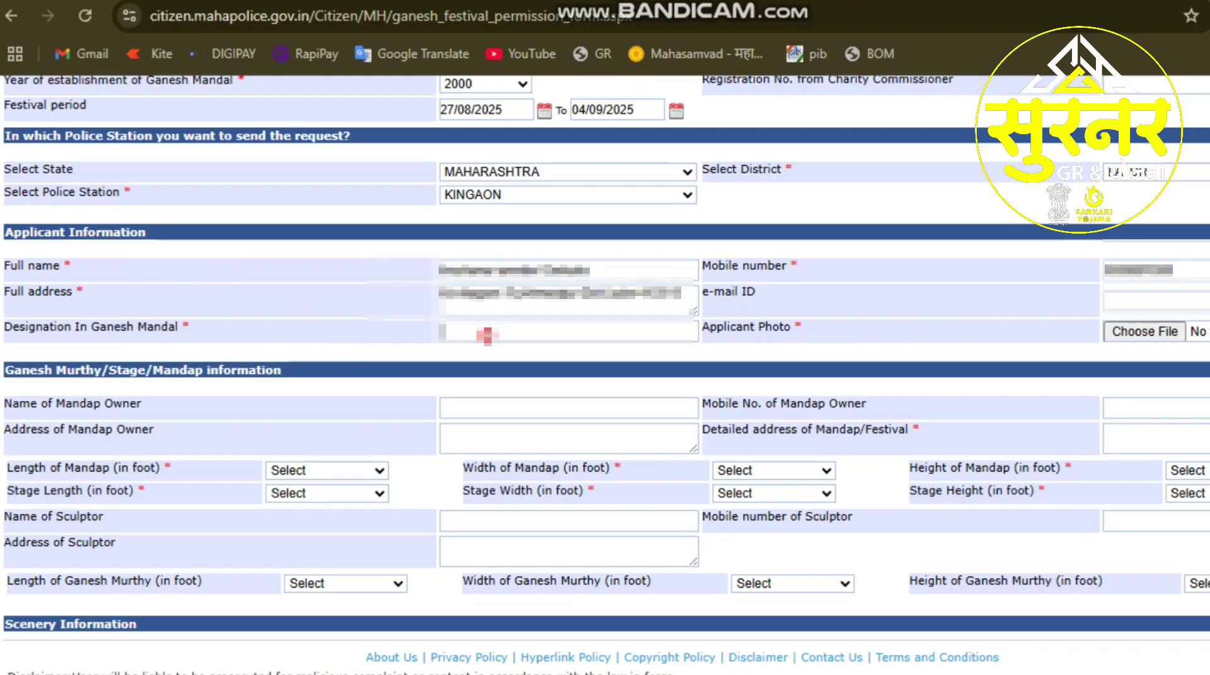
pyautogui.click(487, 336)
pyautogui.write('President')
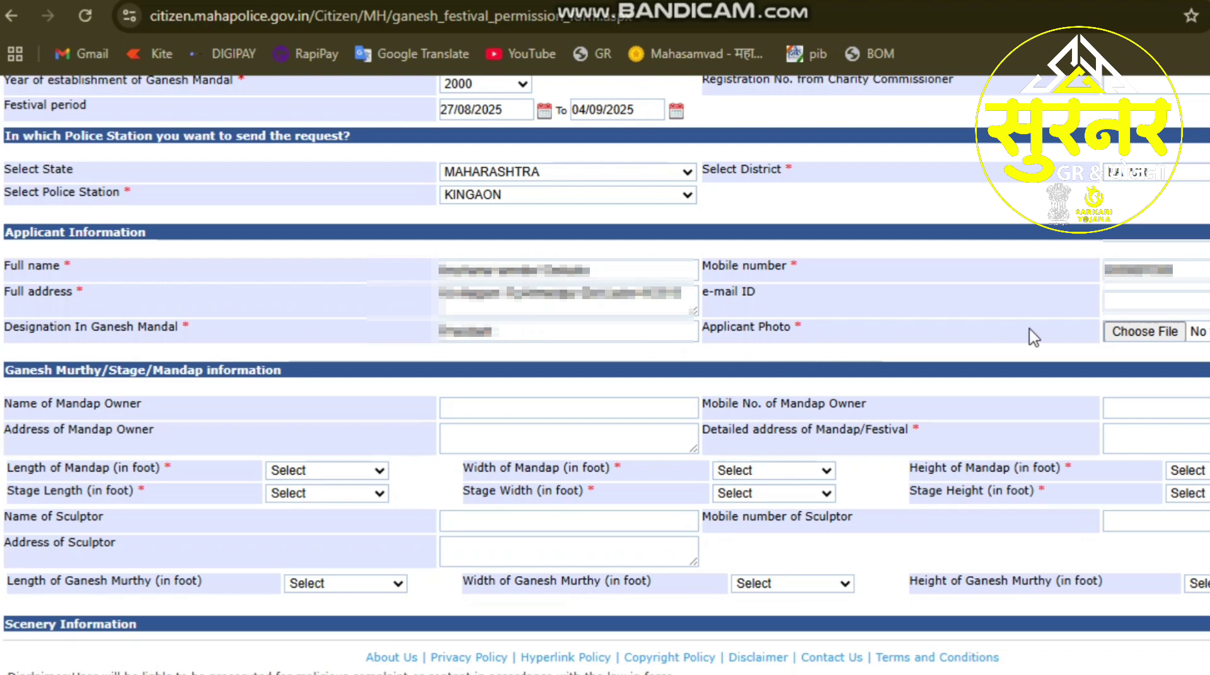
# Attach the applicant's photo file to the Applicant Photo field.
pyautogui.click(1134, 334)
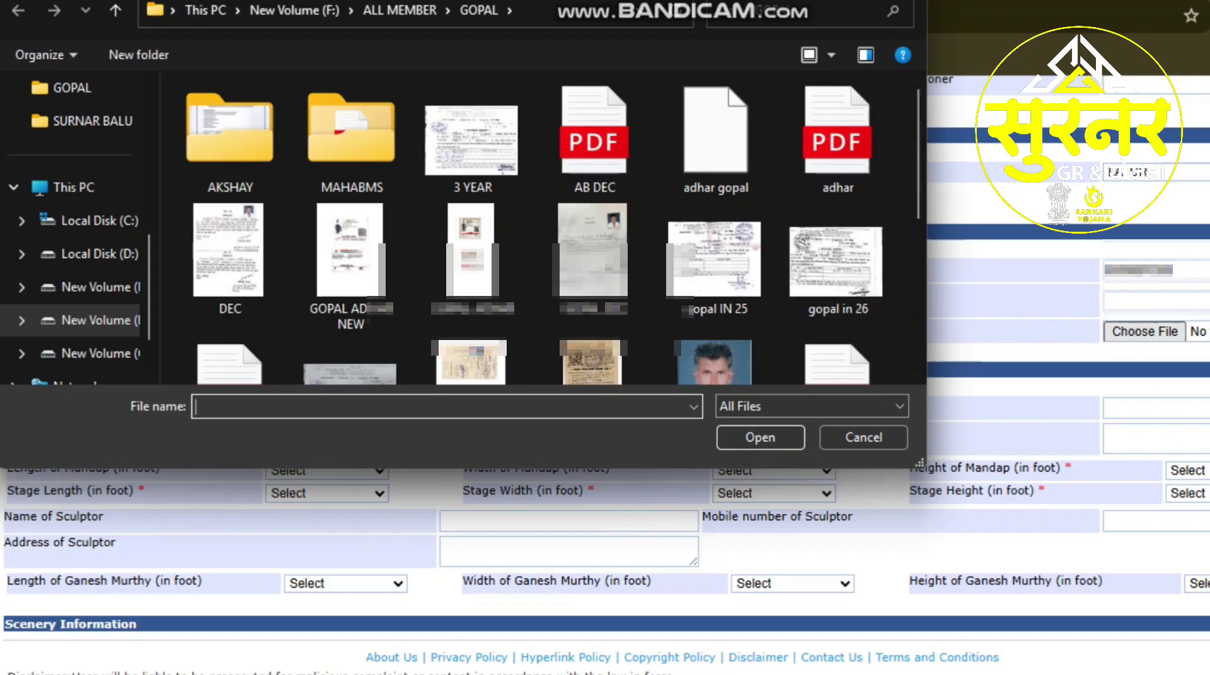
pyautogui.press('Return')
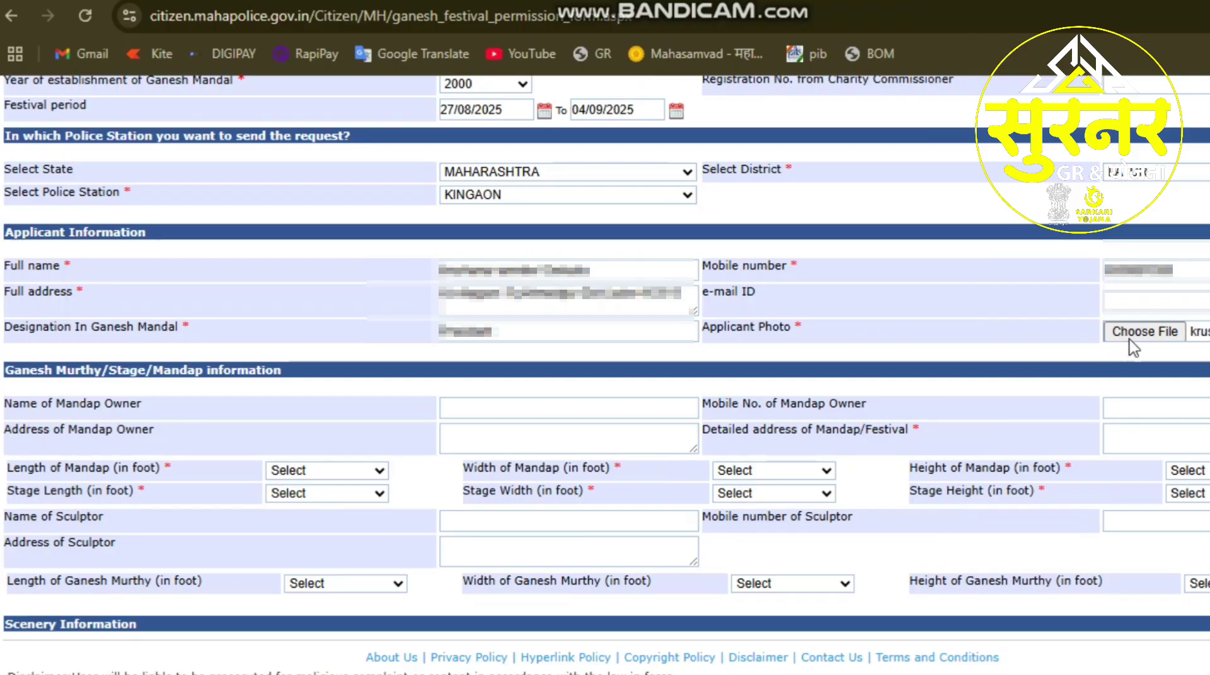
pyautogui.scroll(-2, 921, 357)
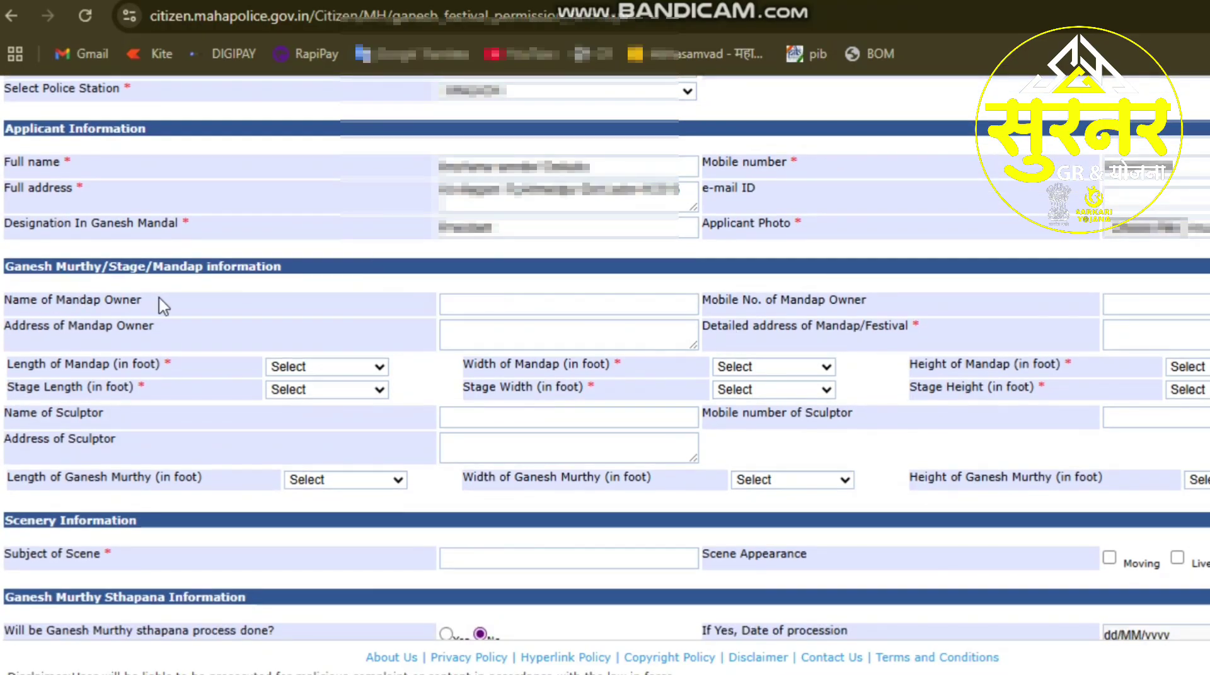
# Enter Mandap owner name 'Patil', paste their mobile number, and give address 'At-Yagavli'.
pyautogui.scroll(-2, 495, 301)
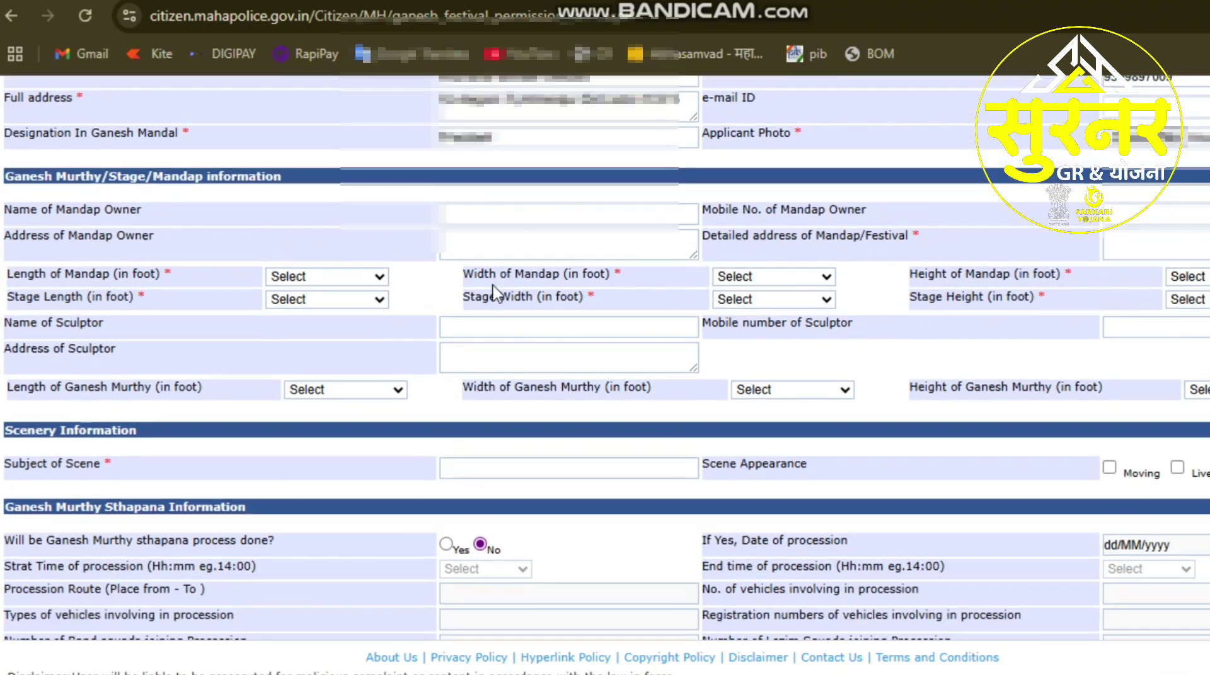
pyautogui.click(548, 198)
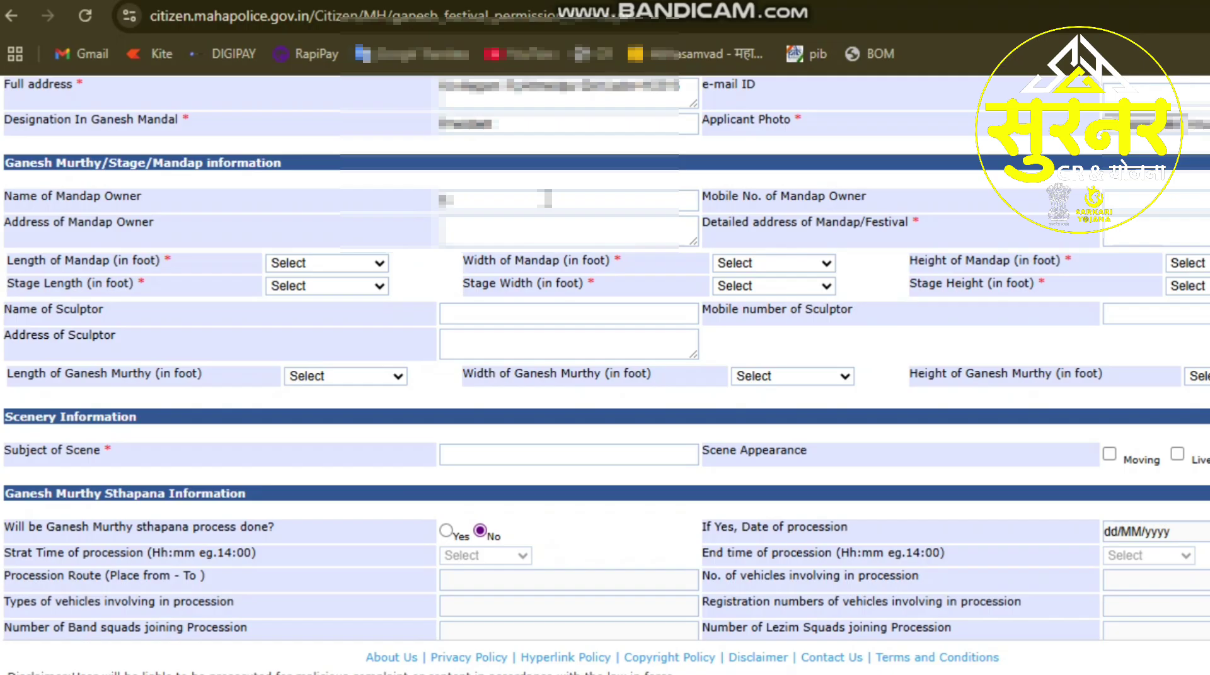
pyautogui.write('Patil')
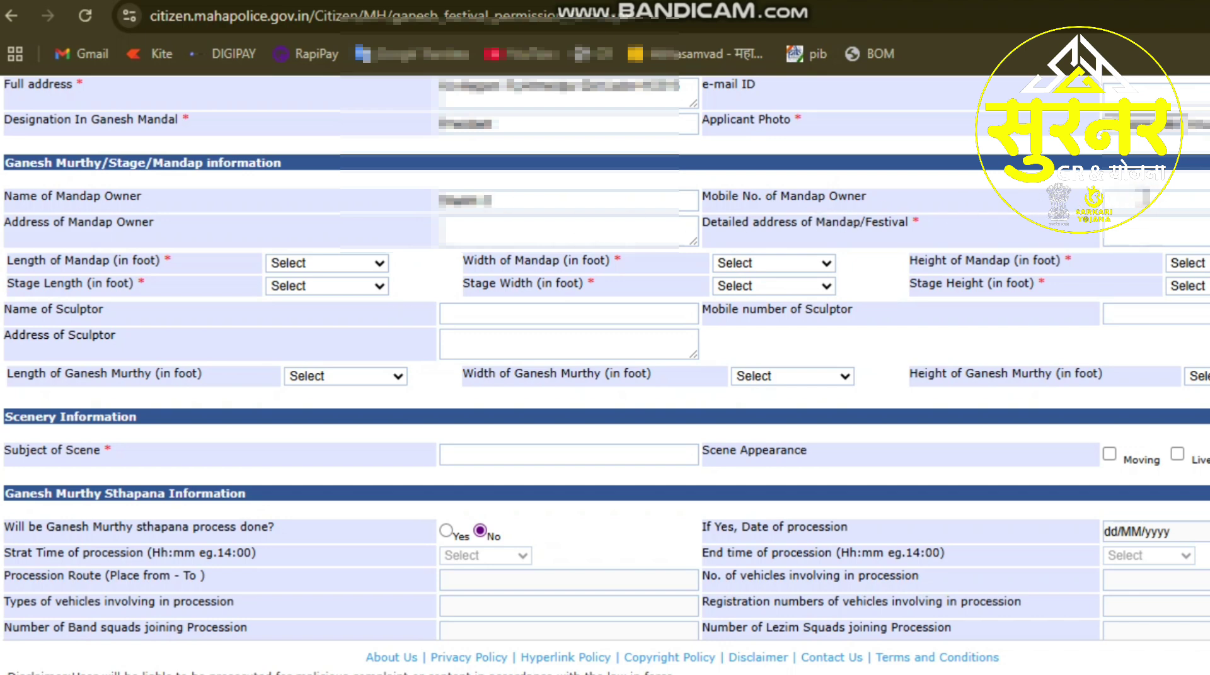
pyautogui.click(1145, 198)
pyautogui.hotkey('ctrl', 'v')
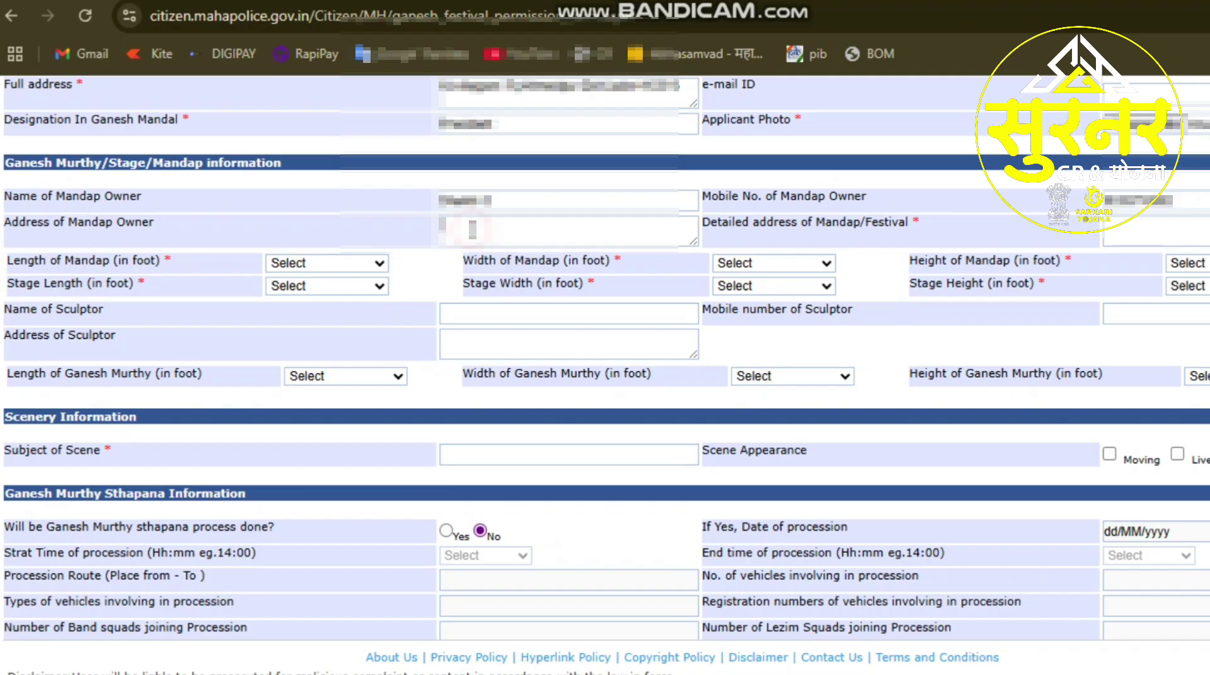
pyautogui.click(472, 230)
pyautogui.write('At-Yagavli')
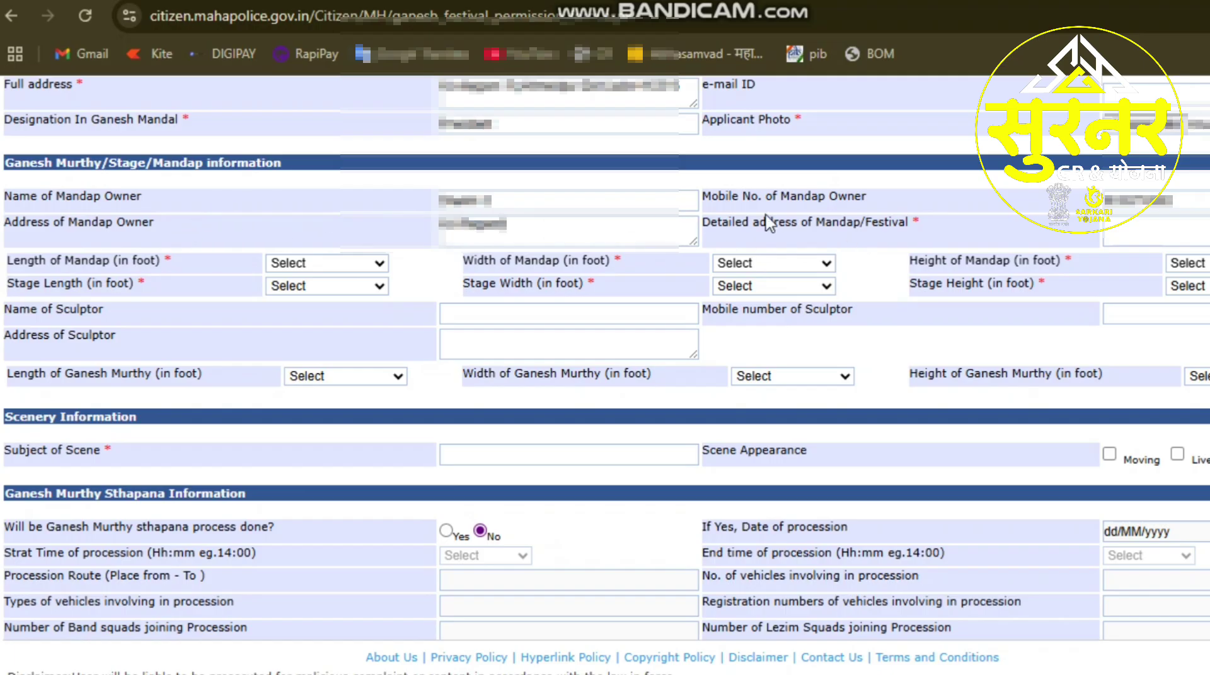
# Enter 'At-Kalegaon' as the detailed Mandap/festival address.
pyautogui.click(1161, 234)
pyautogui.write('At-Kalegaon')
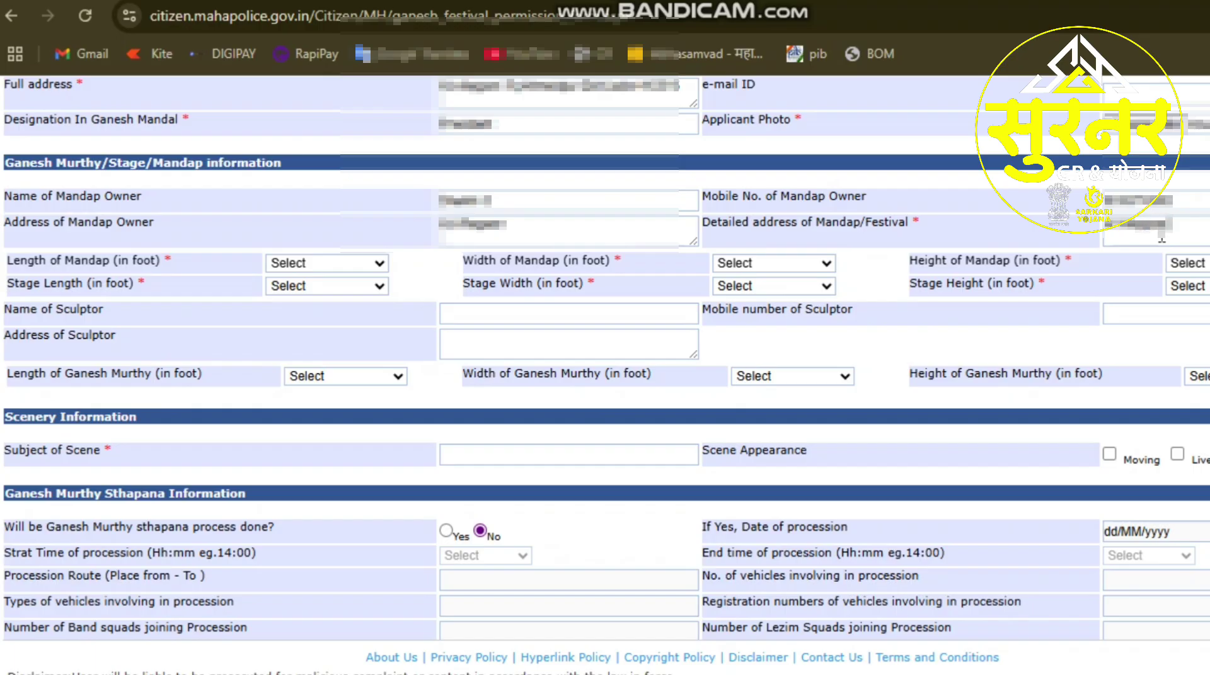
pyautogui.scroll(2, 605, 353)
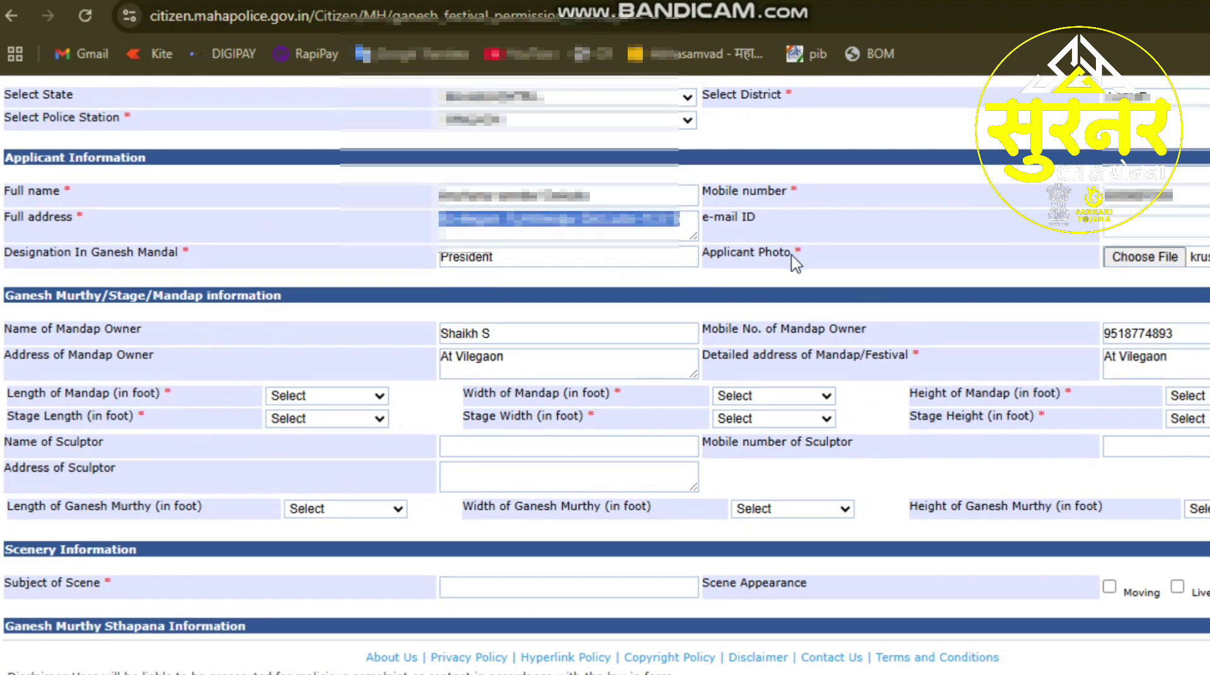
pyautogui.scroll(-3, 604, 240)
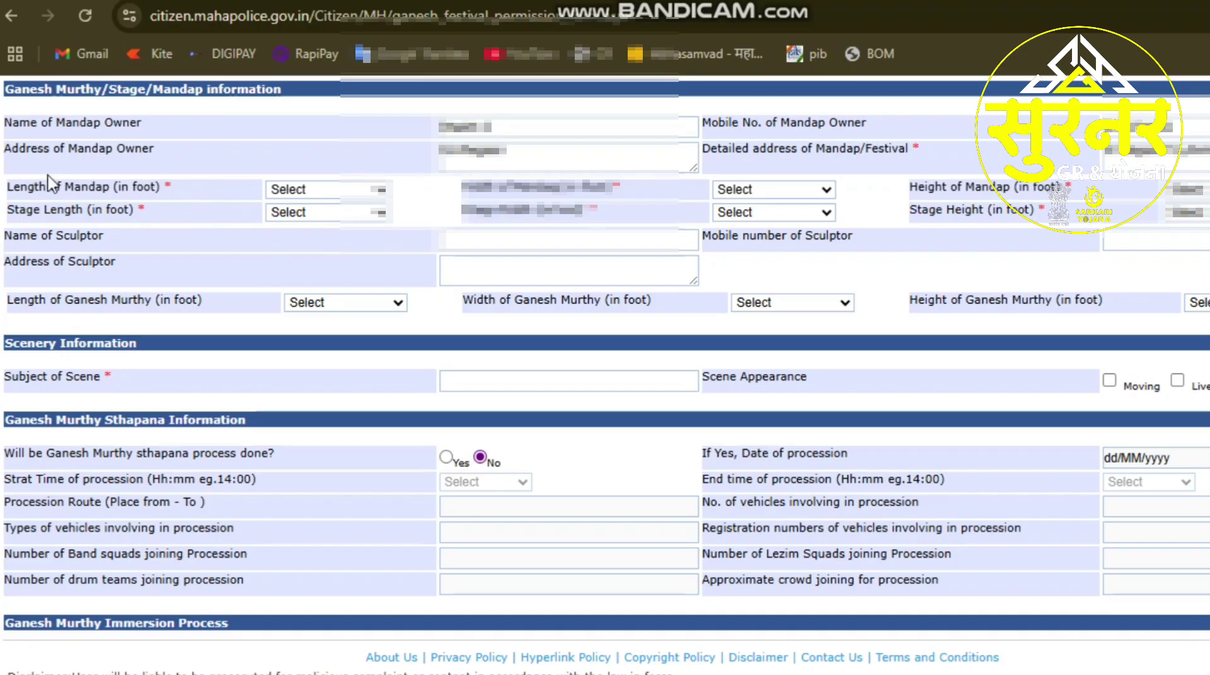
# Set the Mandap length, width and height each to 15 ft.
pyautogui.click(305, 191)
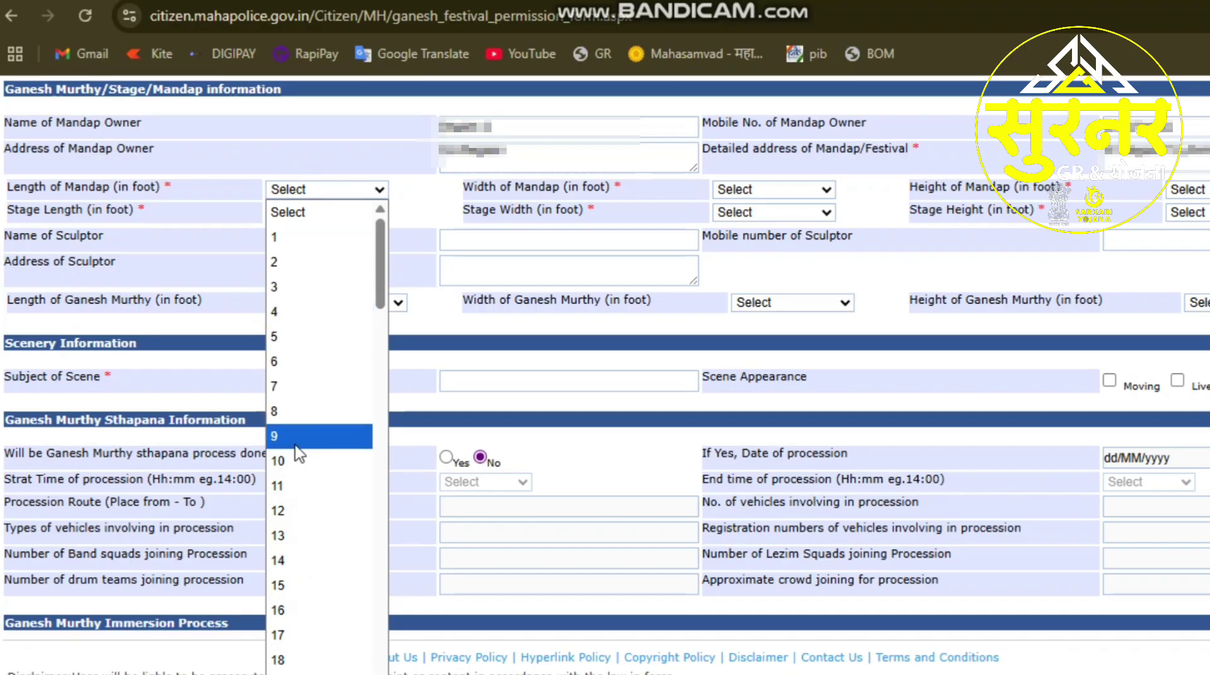
pyautogui.click(287, 583)
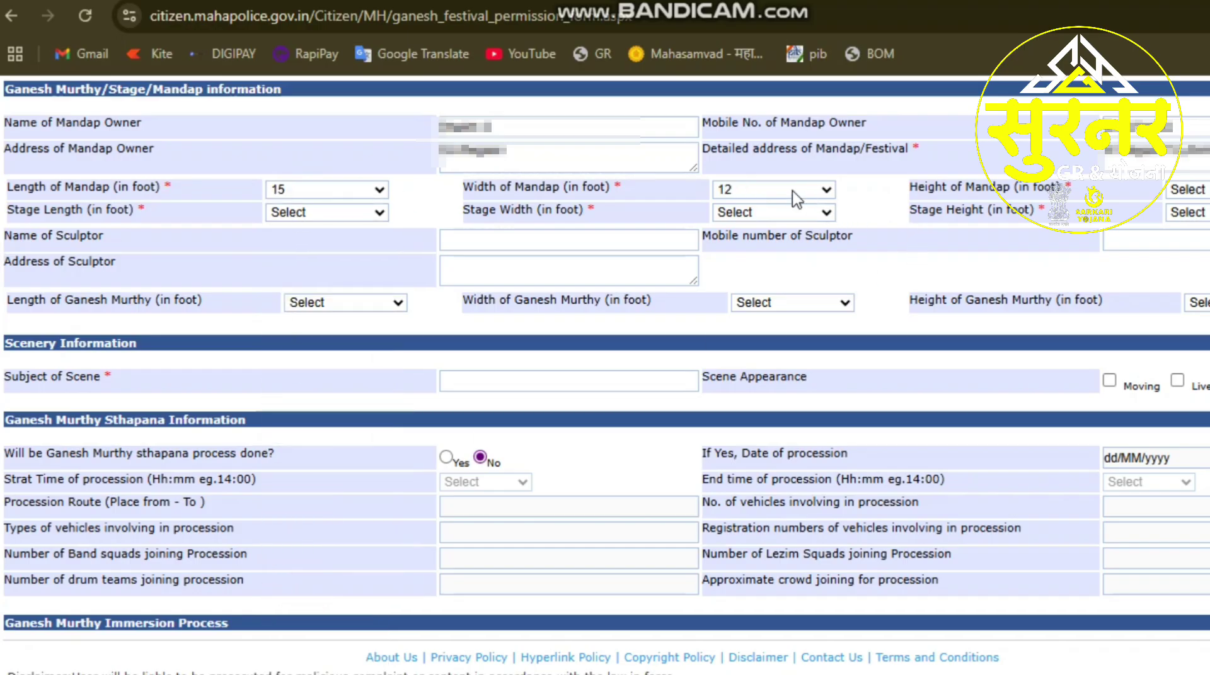
pyautogui.click(793, 192)
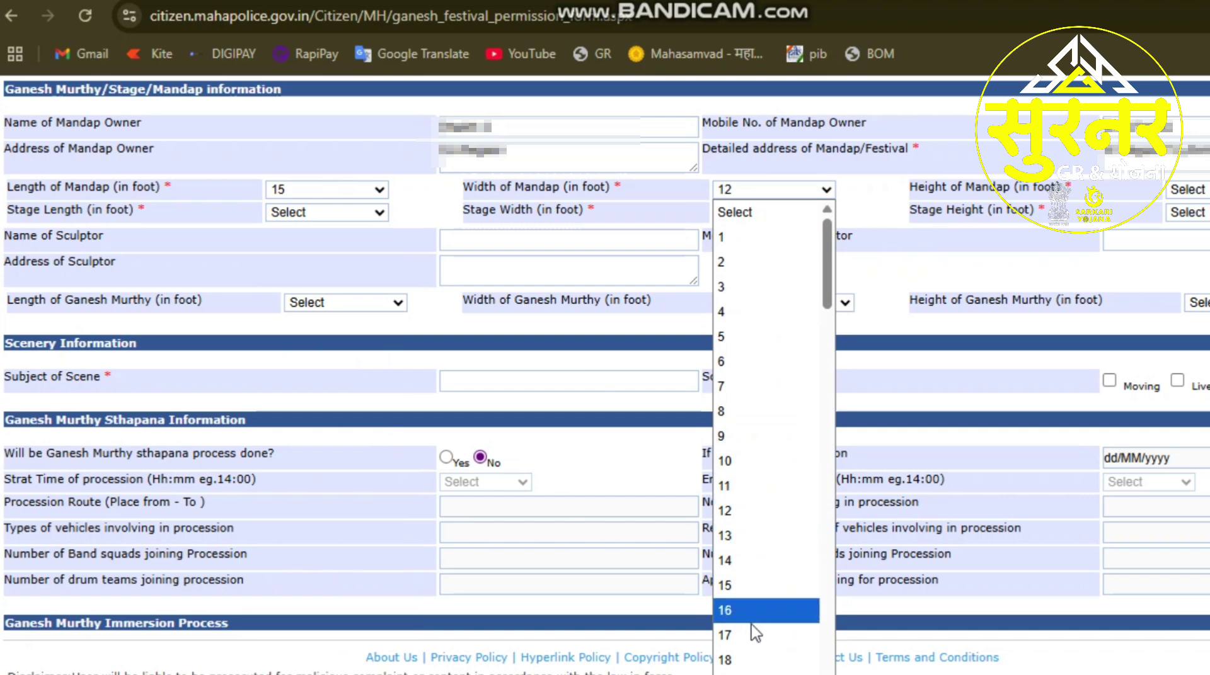
pyautogui.click(750, 583)
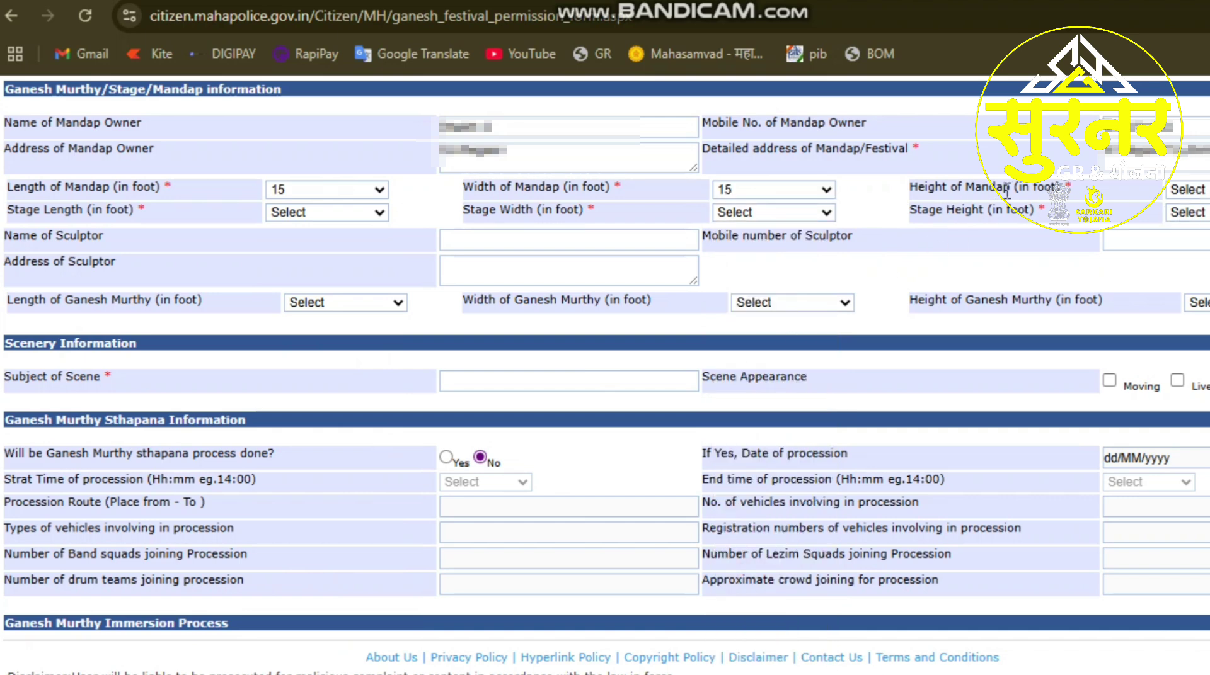
pyautogui.click(1187, 191)
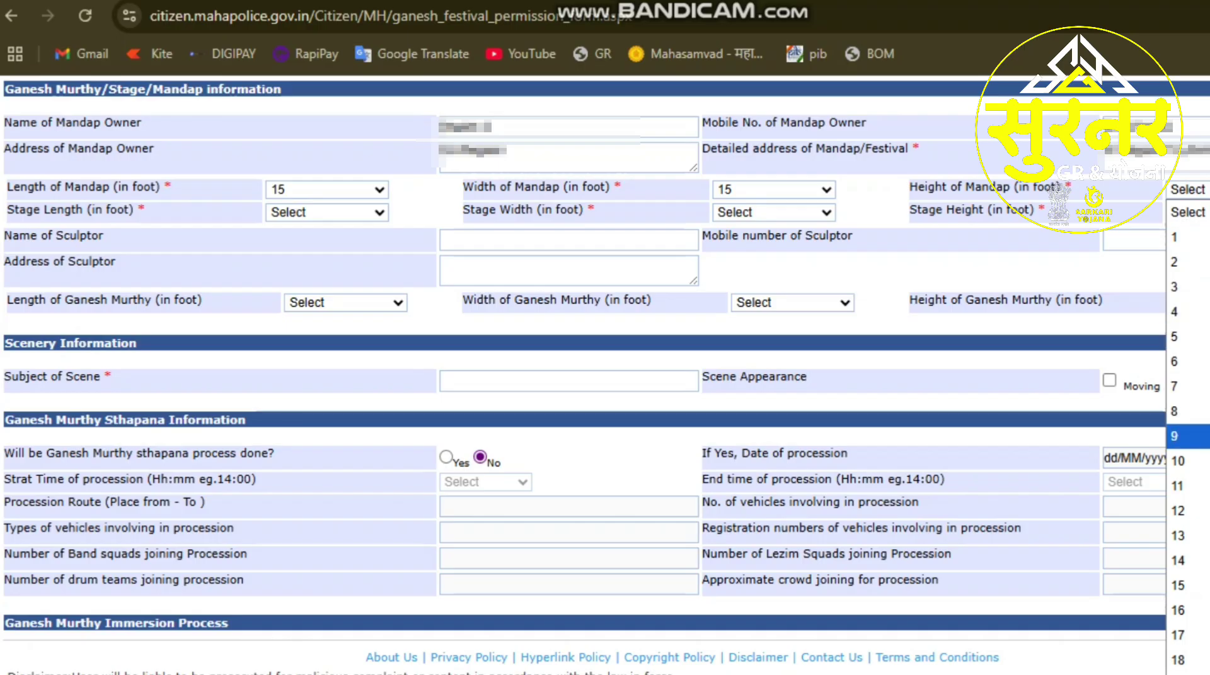
pyautogui.click(1185, 586)
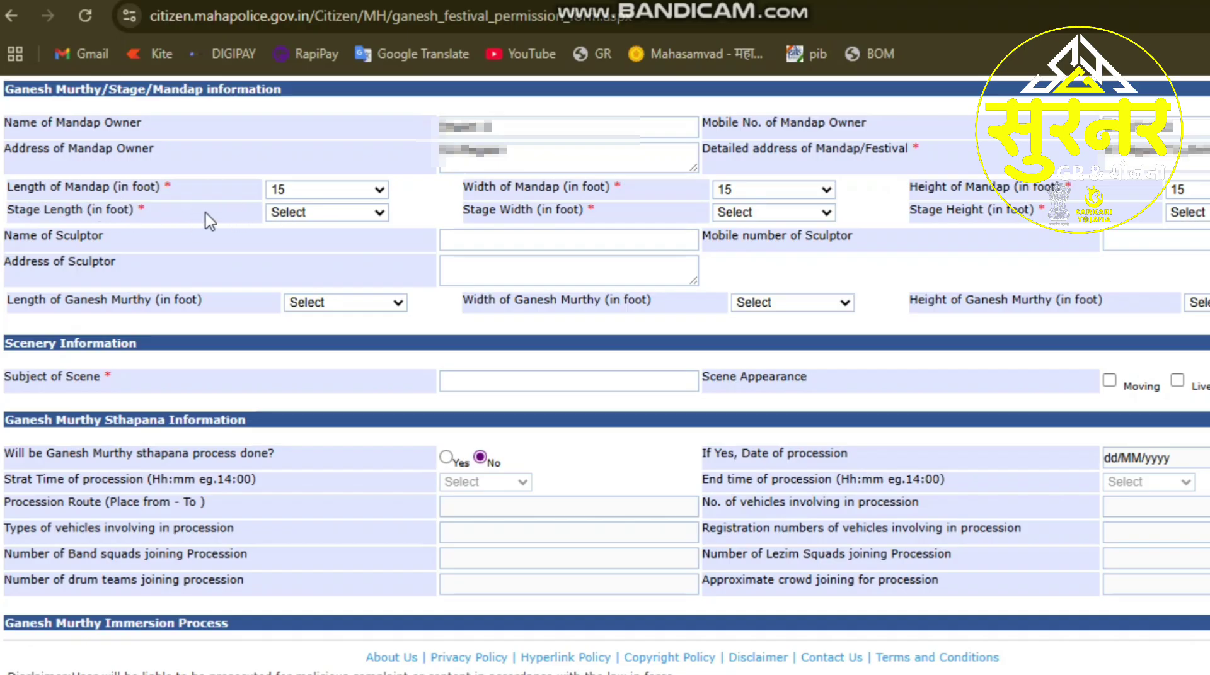
# Set the stage length and width to 15 ft and height to 5 ft.
pyautogui.click(309, 213)
pyautogui.click(296, 599)
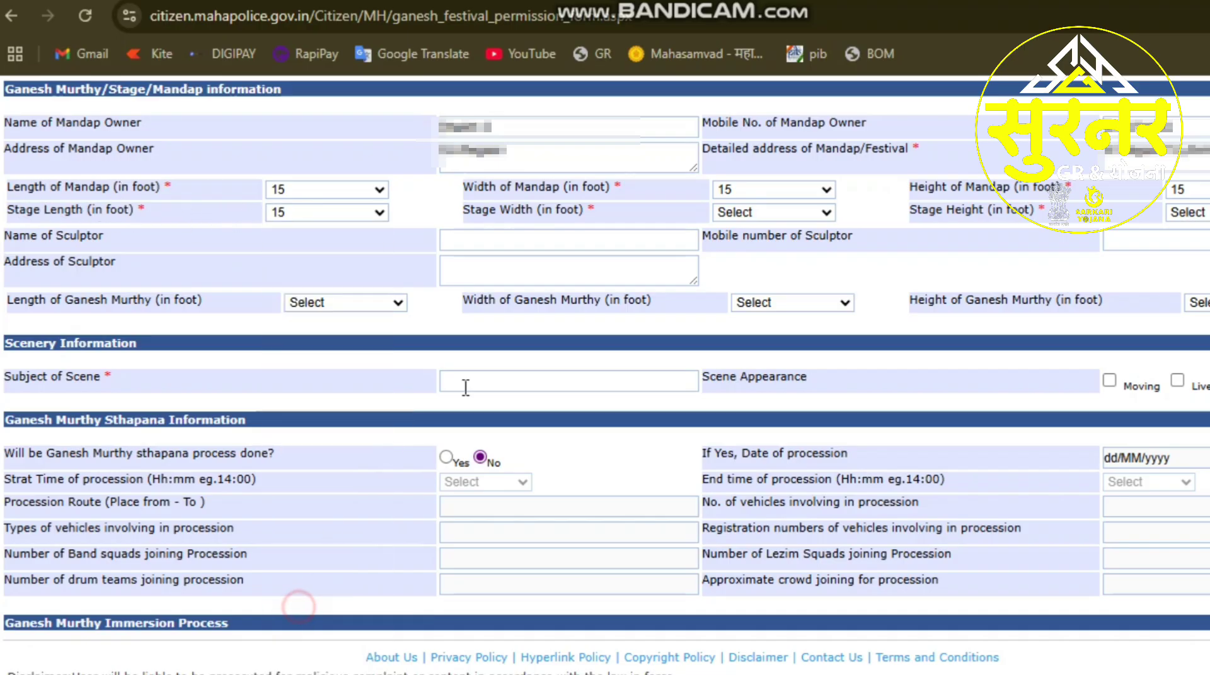
pyautogui.click(784, 216)
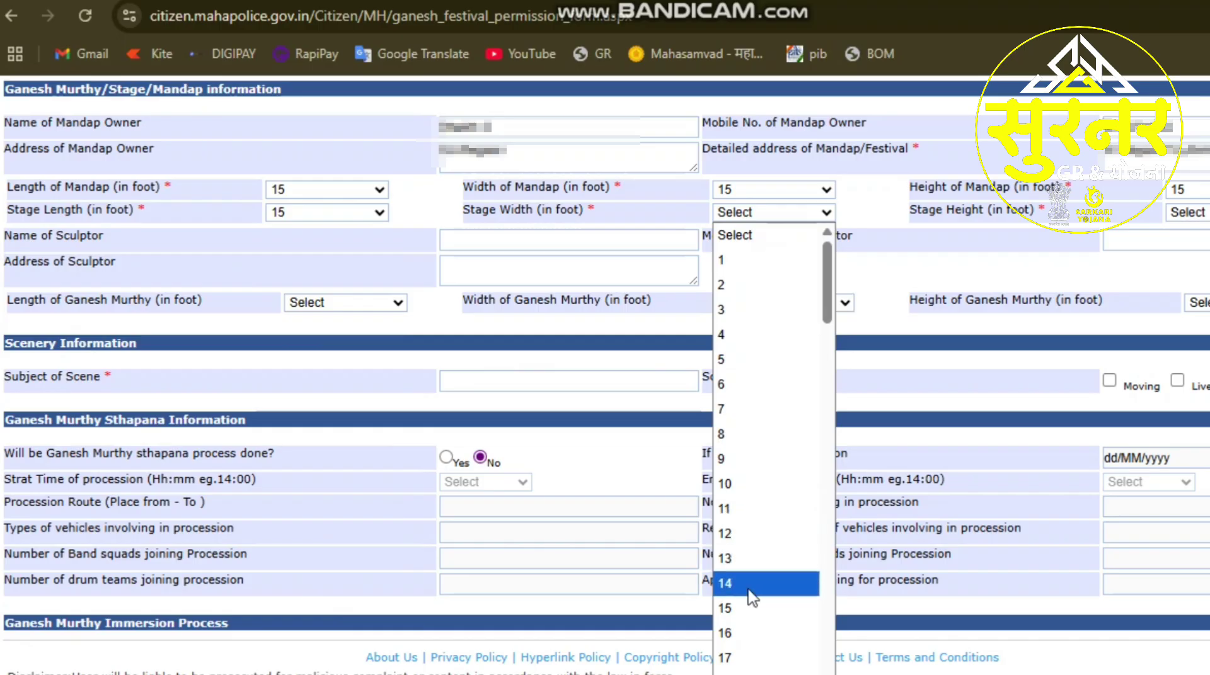
pyautogui.click(745, 609)
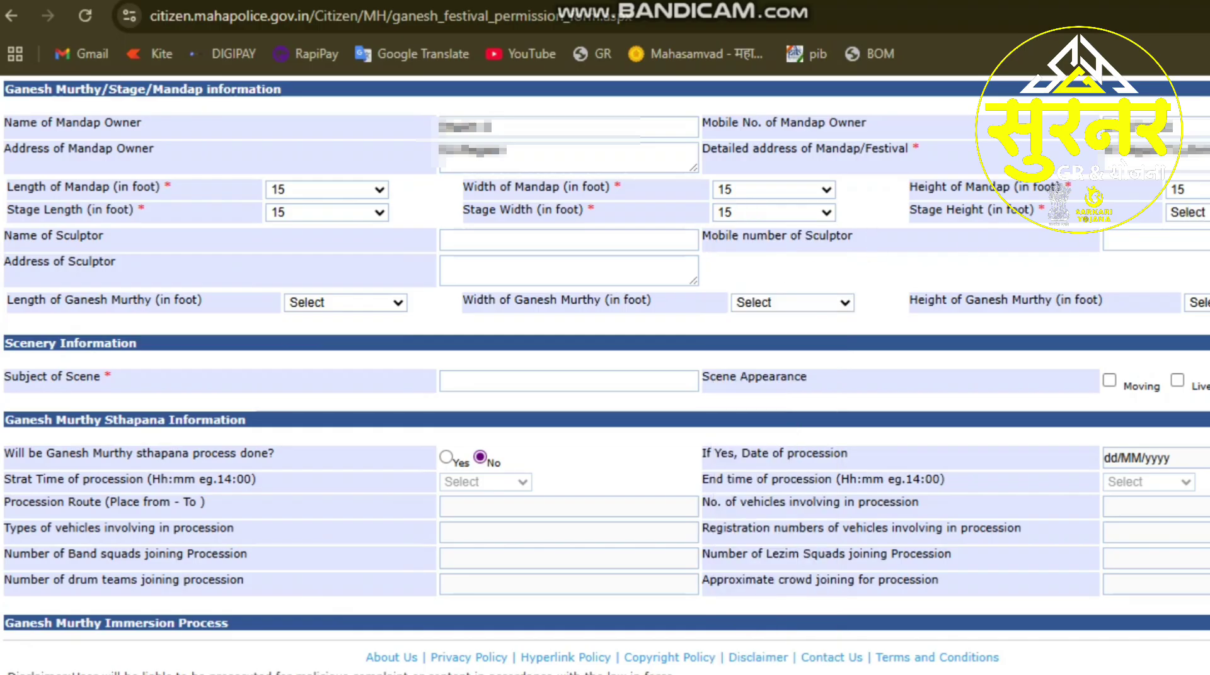
pyautogui.click(1205, 209)
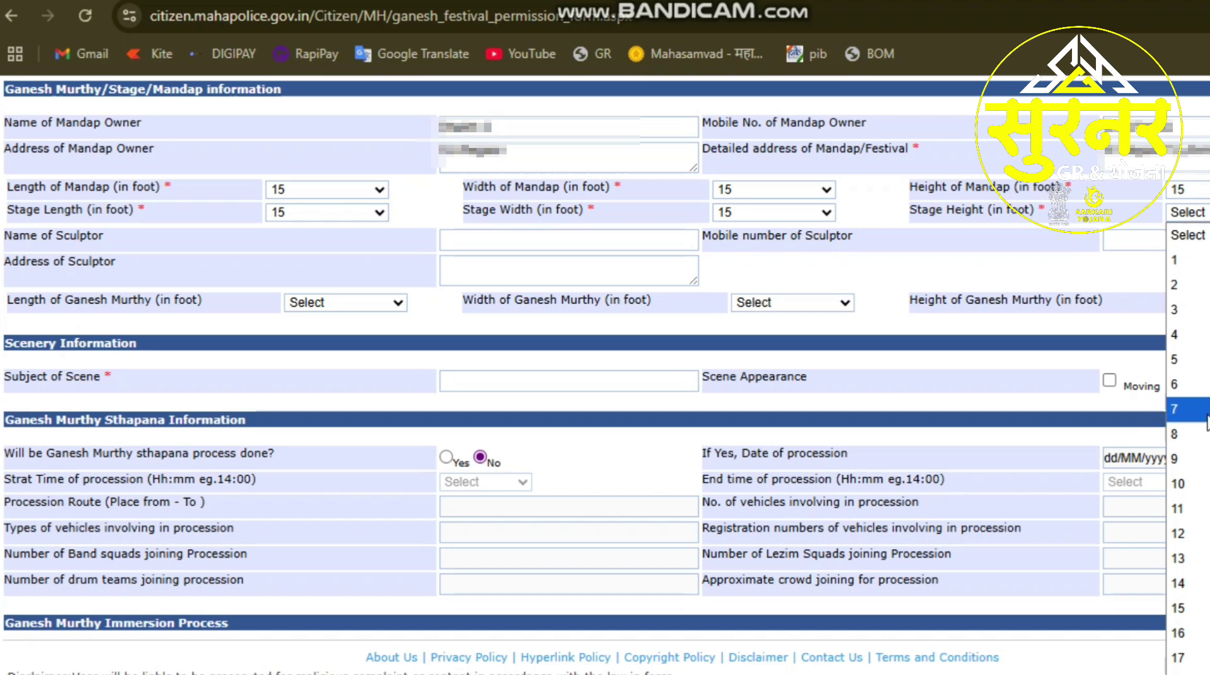
pyautogui.click(1196, 359)
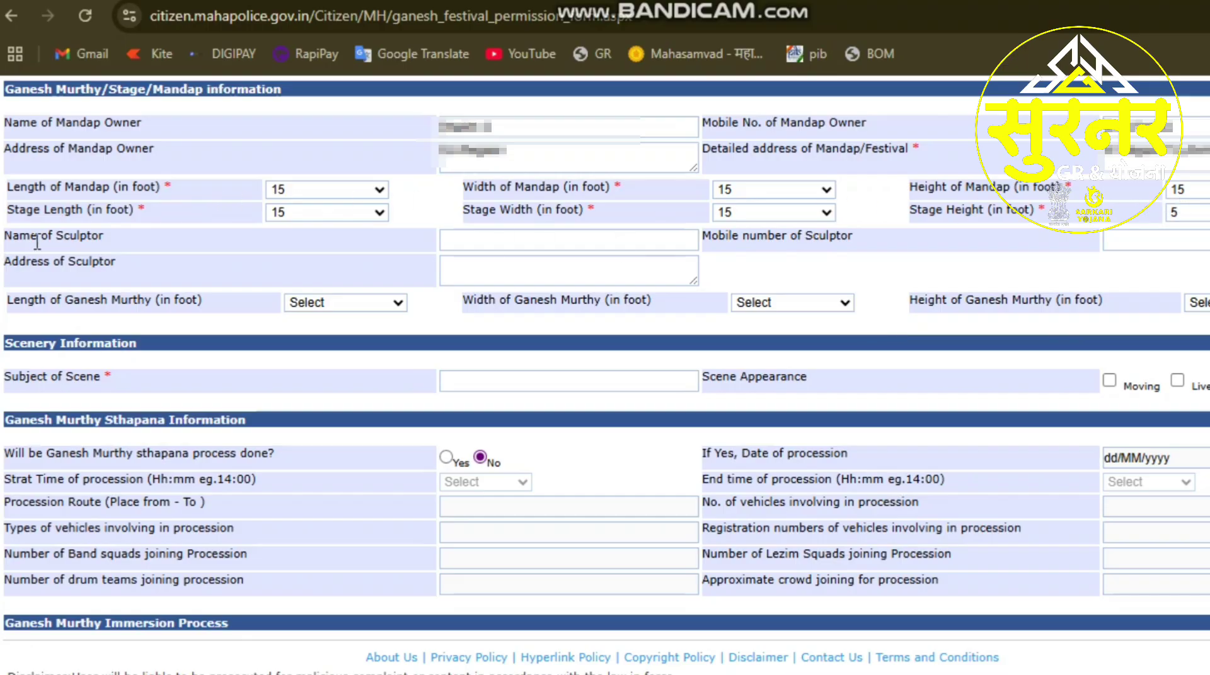
pyautogui.moveTo(48, 235); pyautogui.dragTo(104, 237)
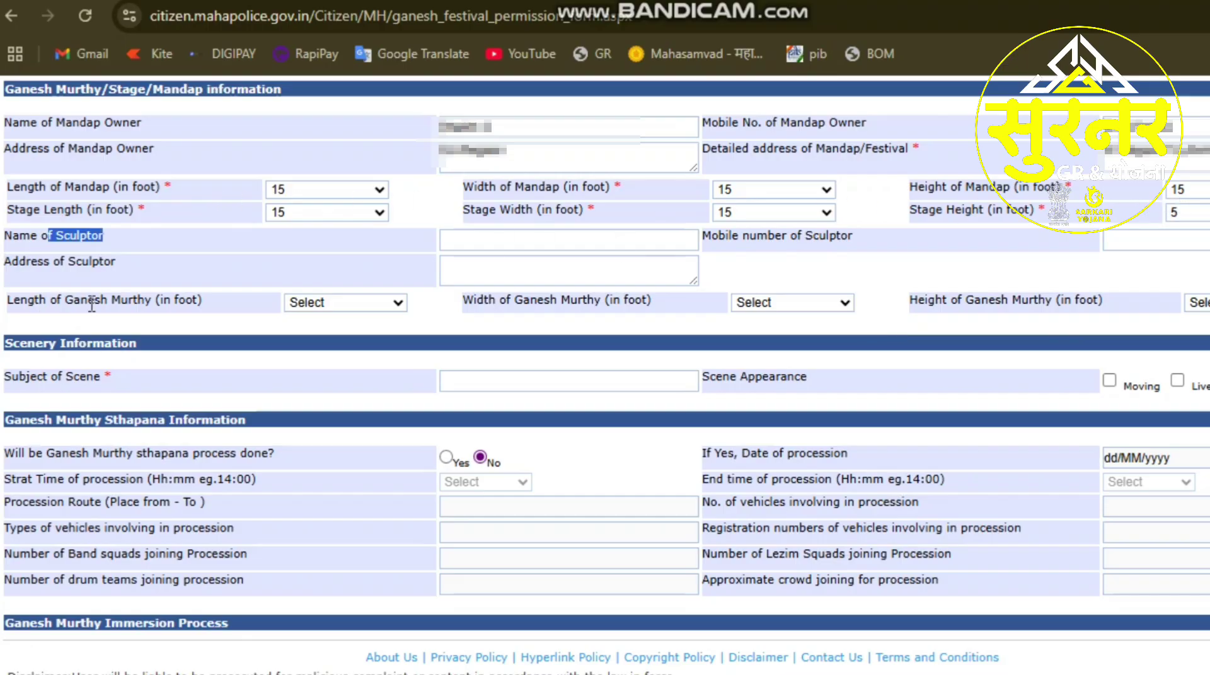
pyautogui.click(213, 305)
pyautogui.click(356, 303)
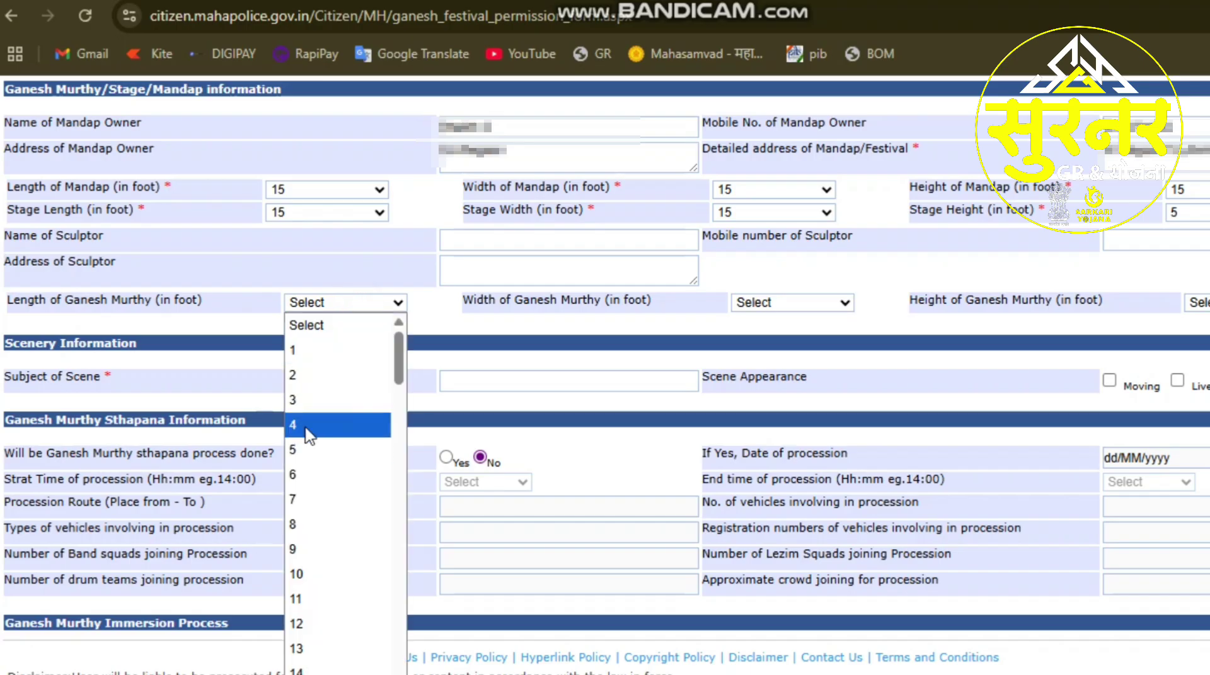
pyautogui.moveTo(471, 301); pyautogui.dragTo(663, 308)
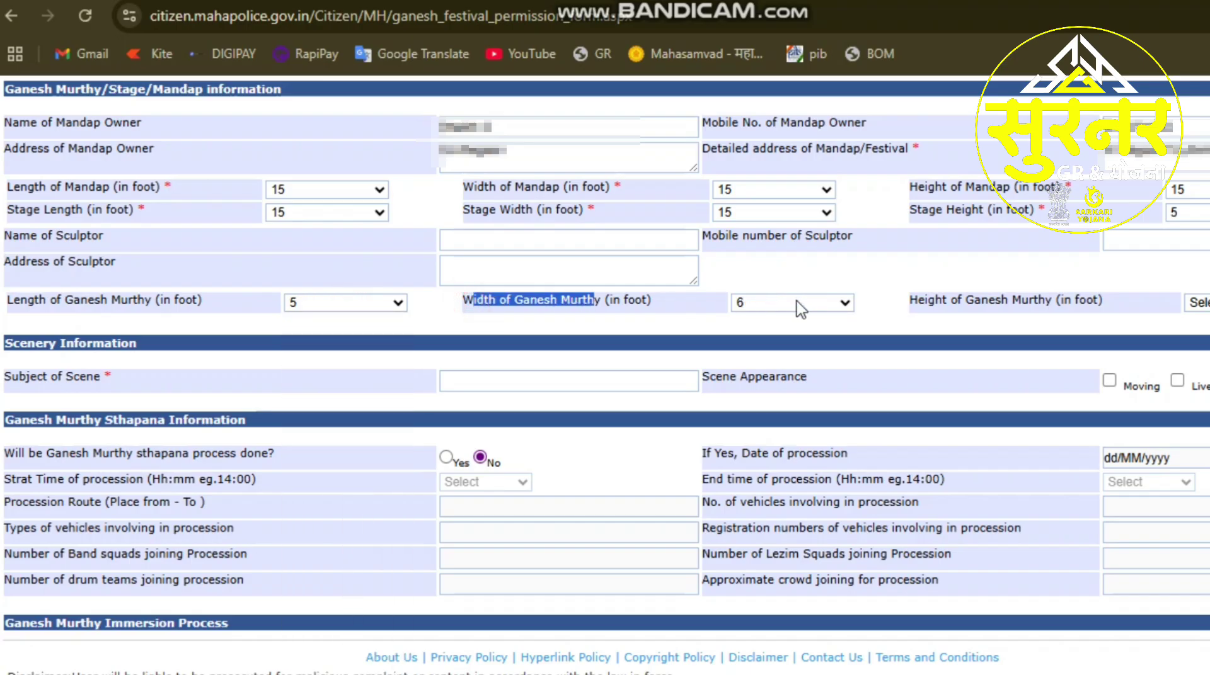
pyautogui.click(796, 301)
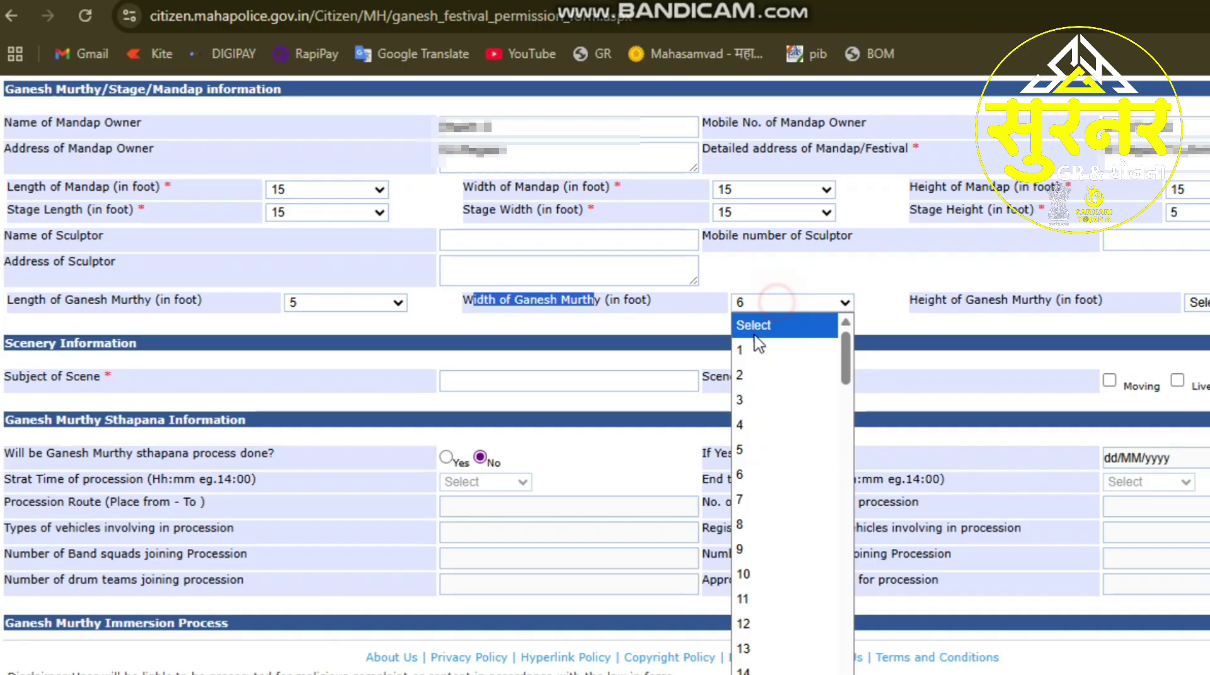
pyautogui.click(757, 403)
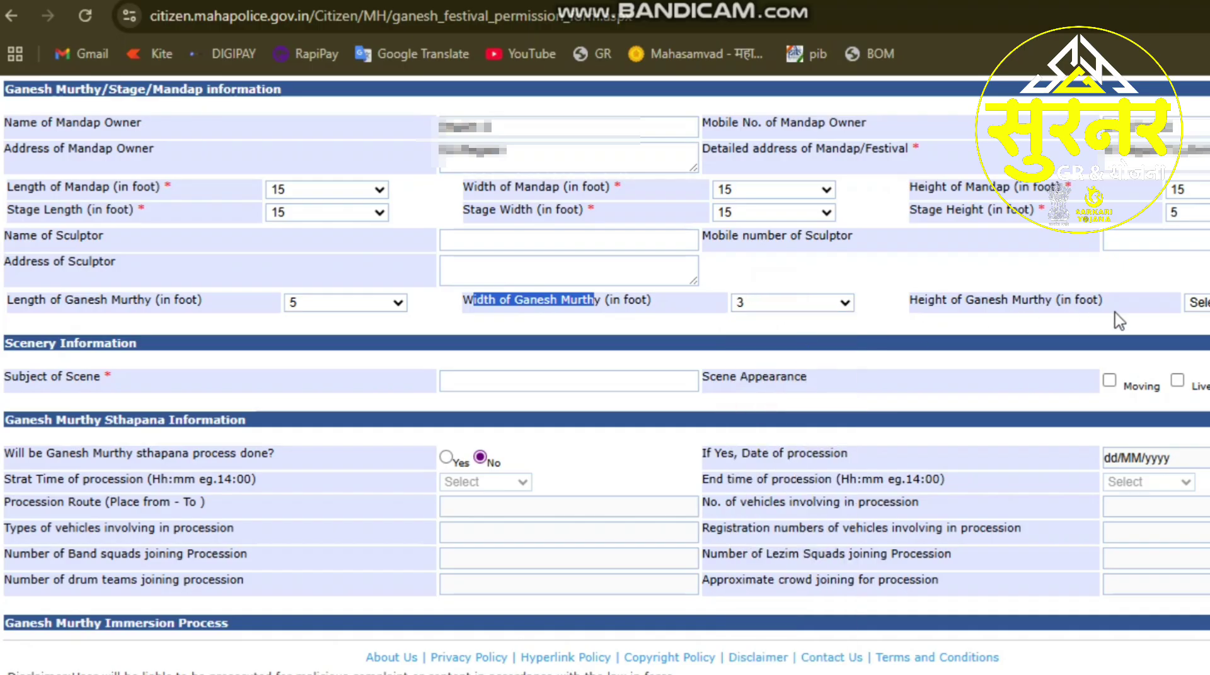
pyautogui.click(1191, 309)
pyautogui.click(1206, 474)
pyautogui.click(993, 327)
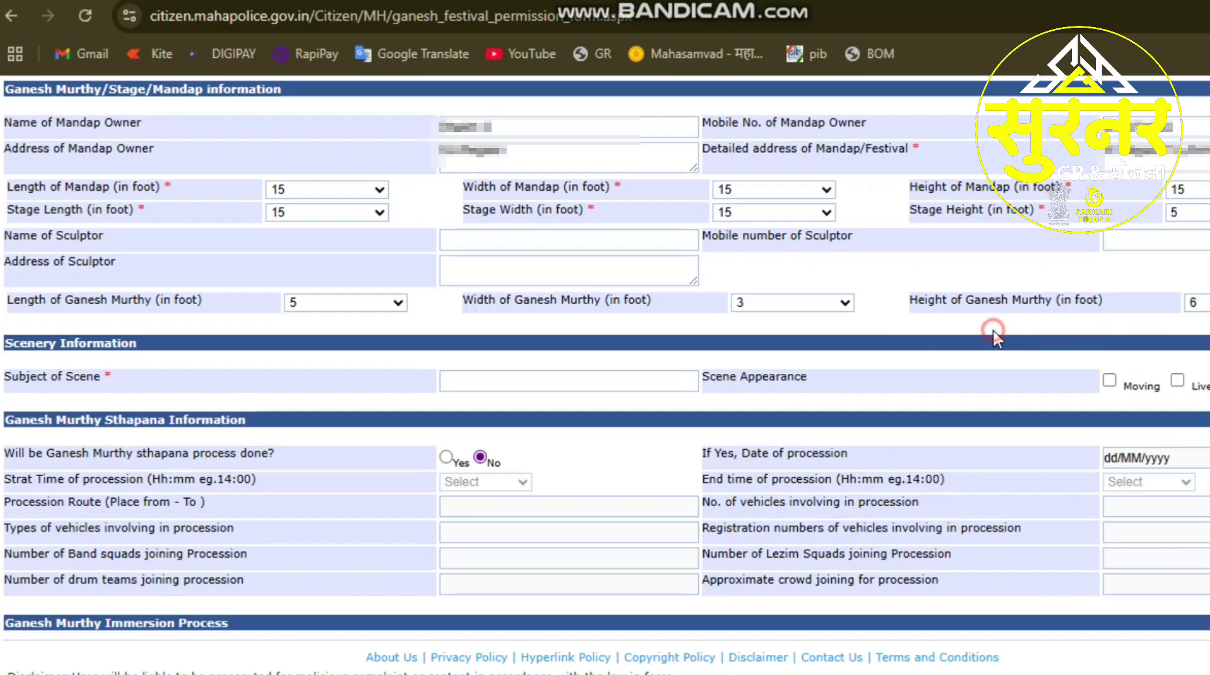
pyautogui.scroll(-2, 1014, 322)
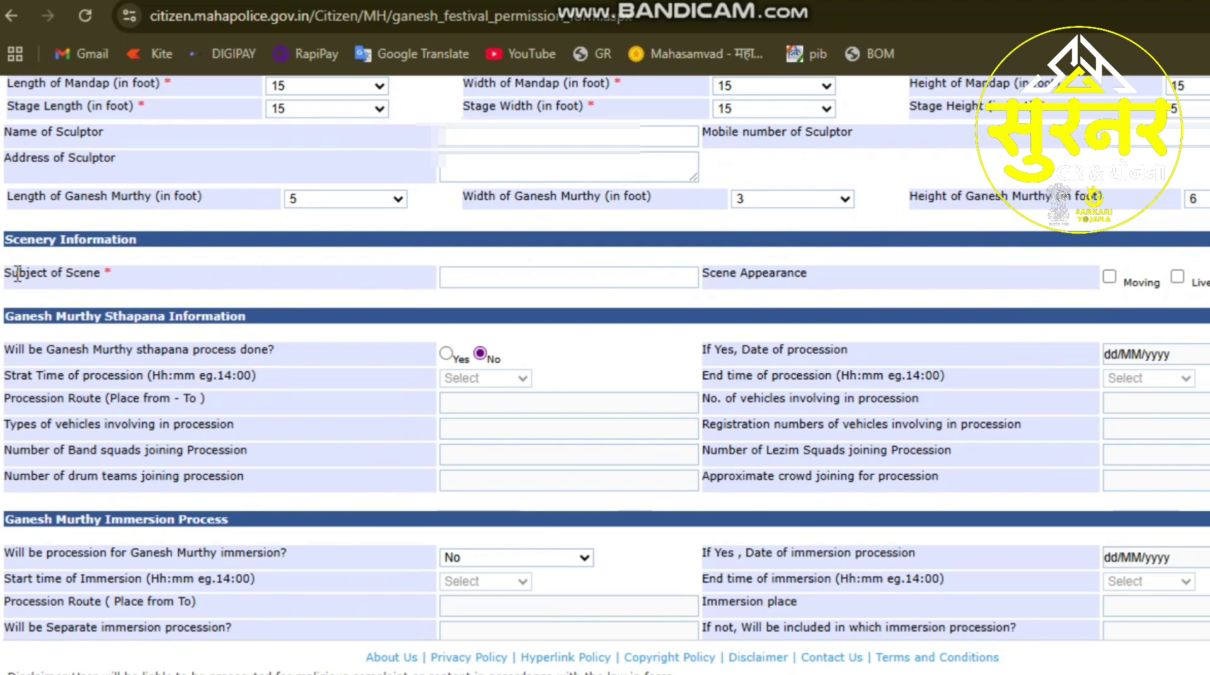
# Enter 'Natural' in the Subject of Scene field.
pyautogui.moveTo(14, 271); pyautogui.dragTo(80, 275)
pyautogui.click(179, 278)
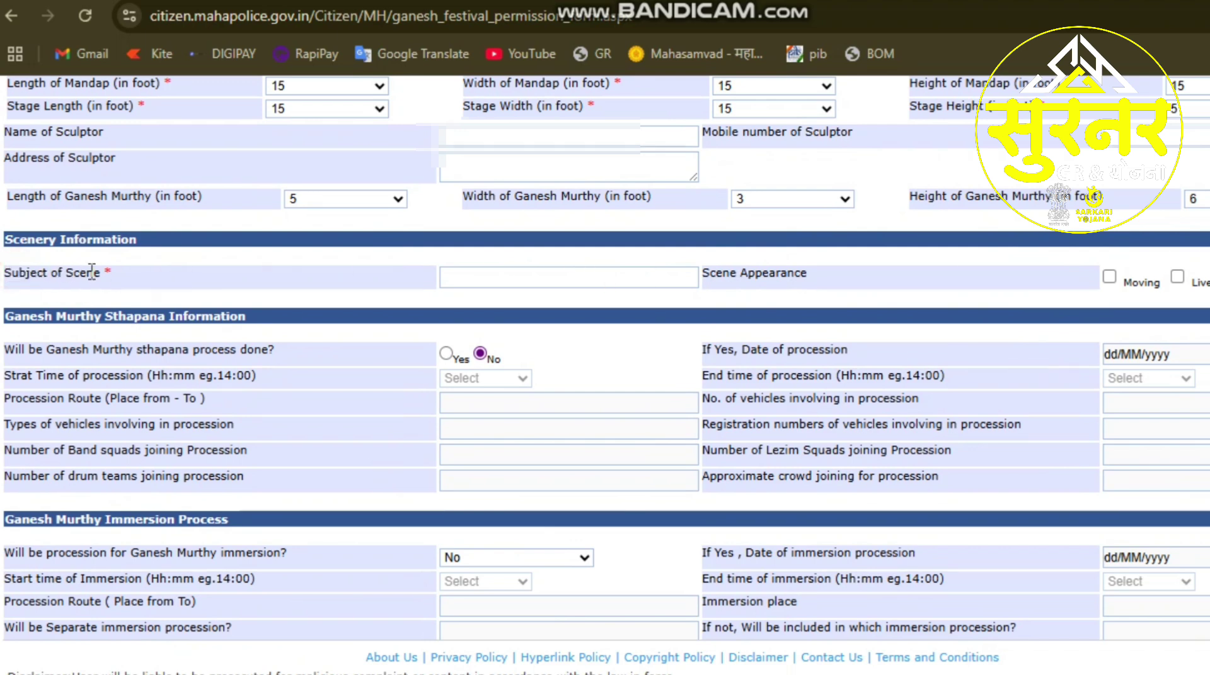
pyautogui.click(487, 276)
pyautogui.write('ural')
pyautogui.click(1207, 279)
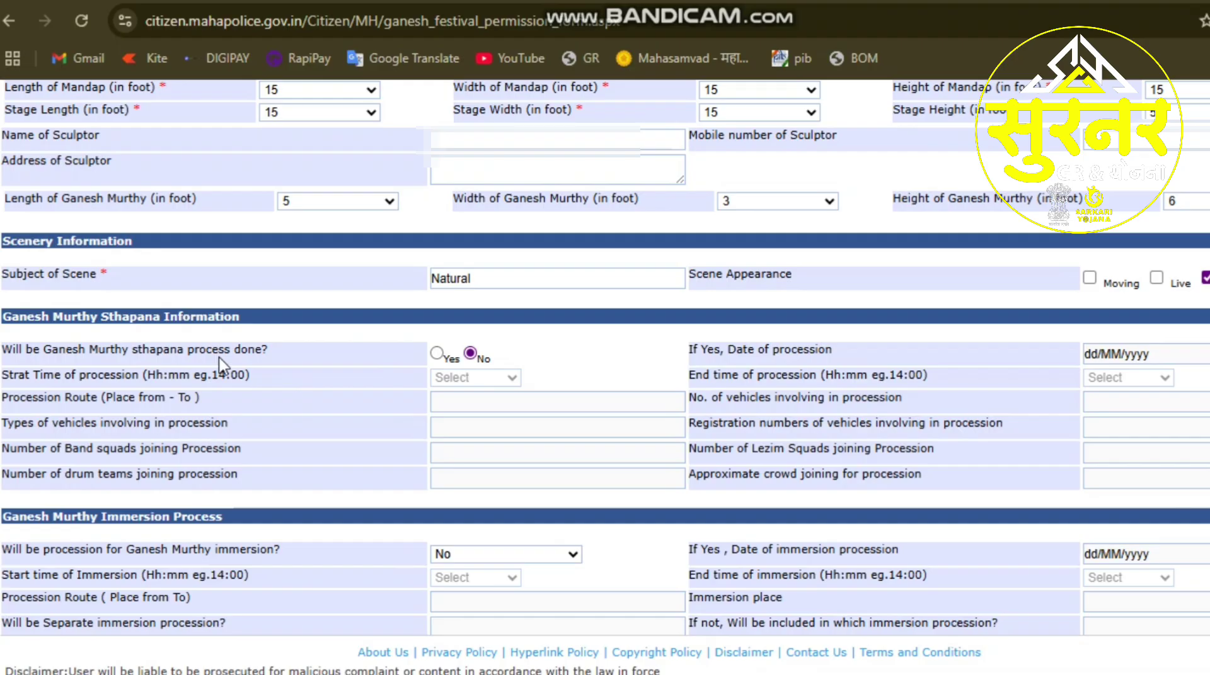
# Mark the sthapana procession as Yes, dated 27/08/2025.
pyautogui.click(437, 354)
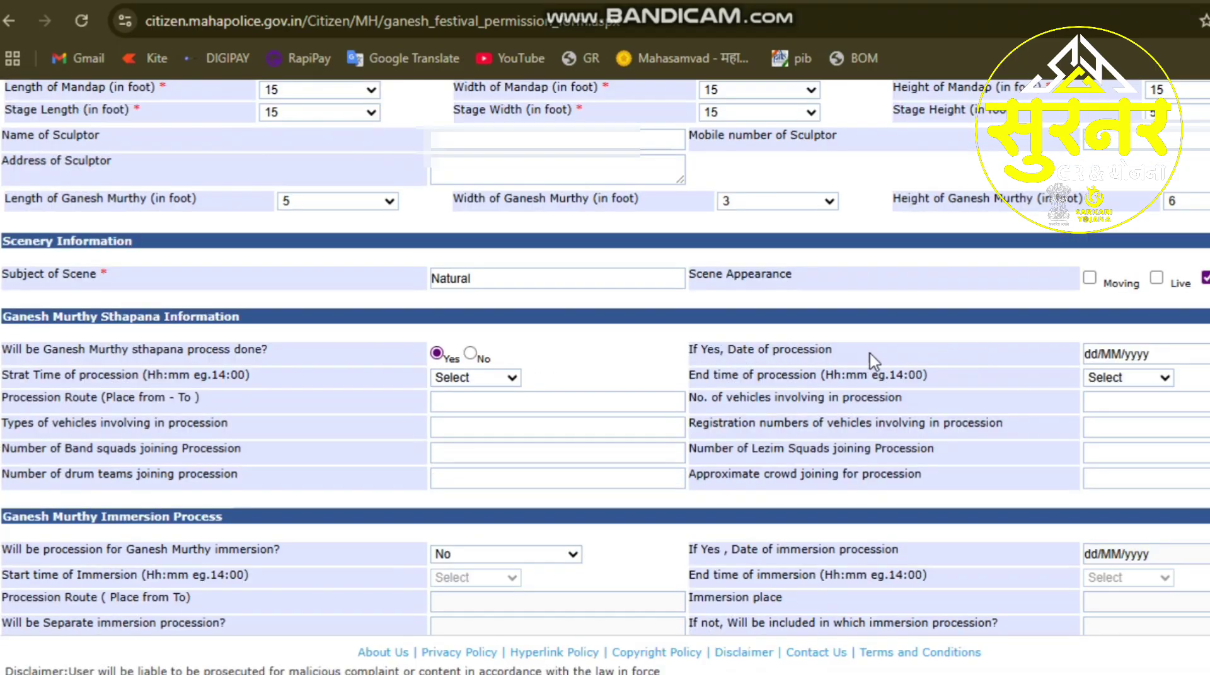
pyautogui.click(1128, 354)
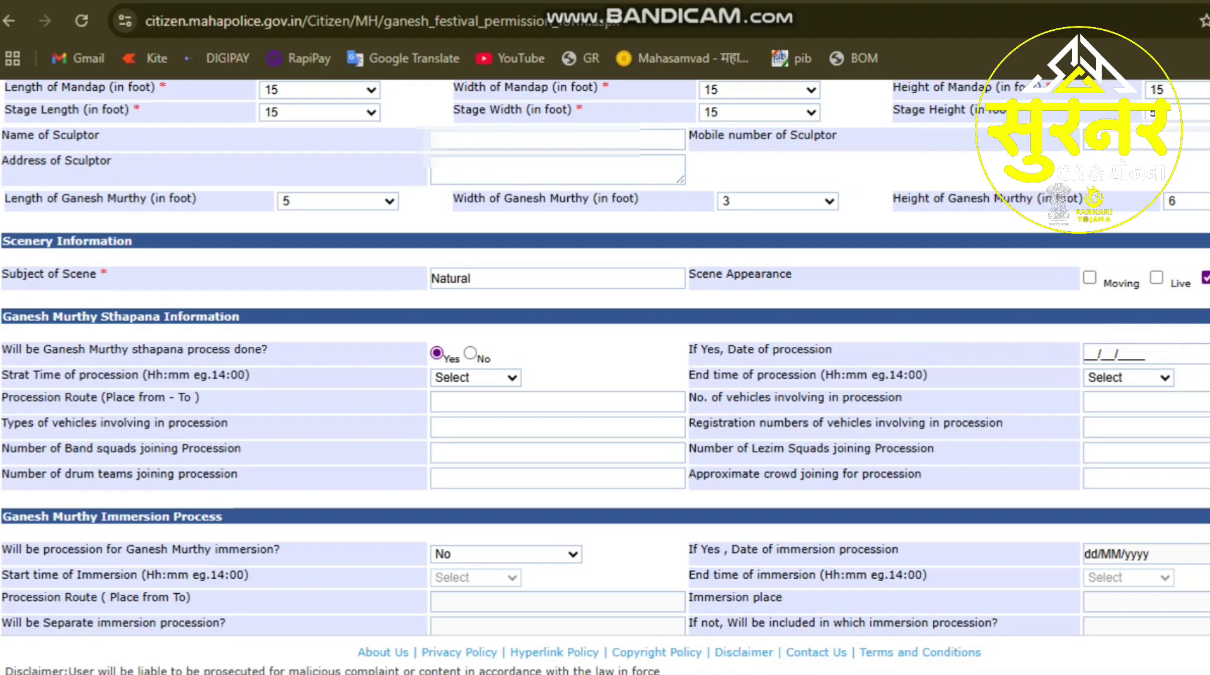
pyautogui.click(1207, 355)
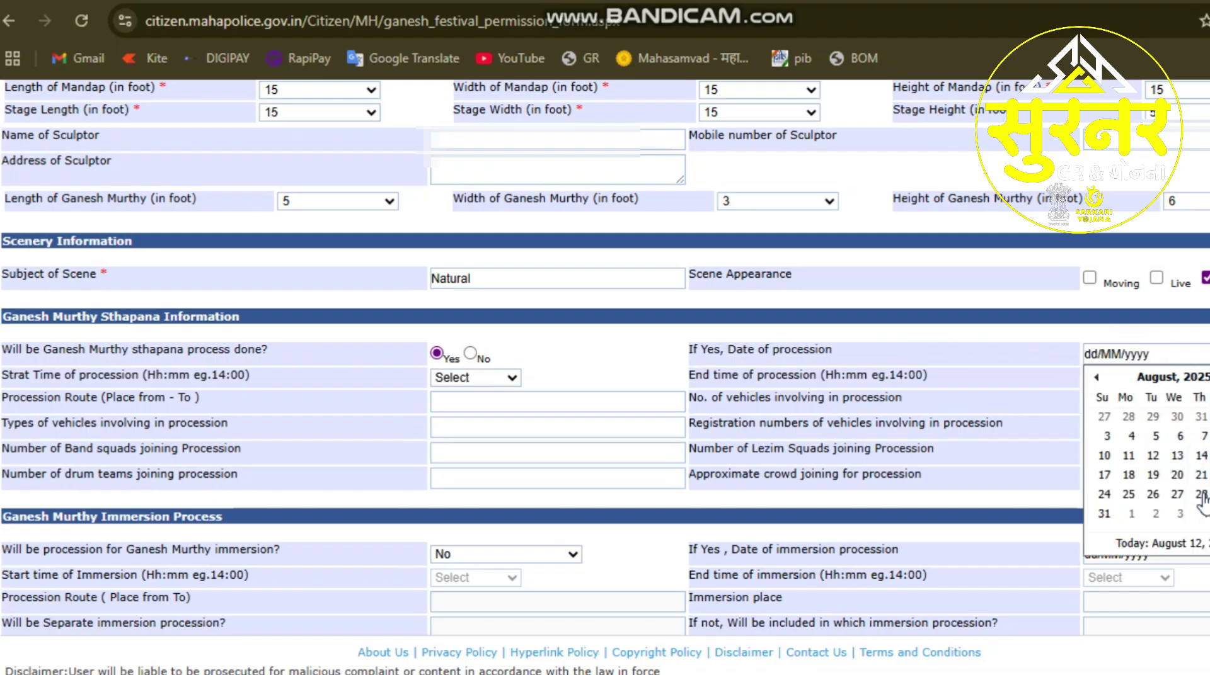
pyautogui.click(1174, 495)
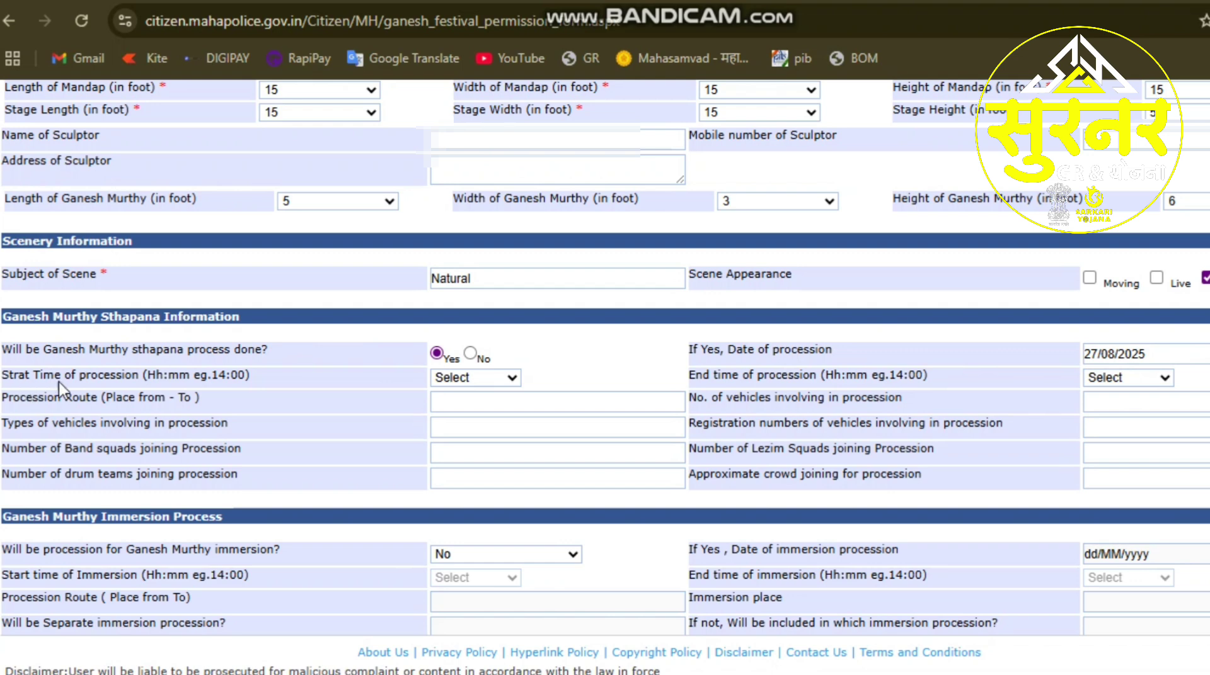
# Set the procession time 06:00–08:00 and route Bus Stand to Mahadev Temple.
pyautogui.click(486, 378)
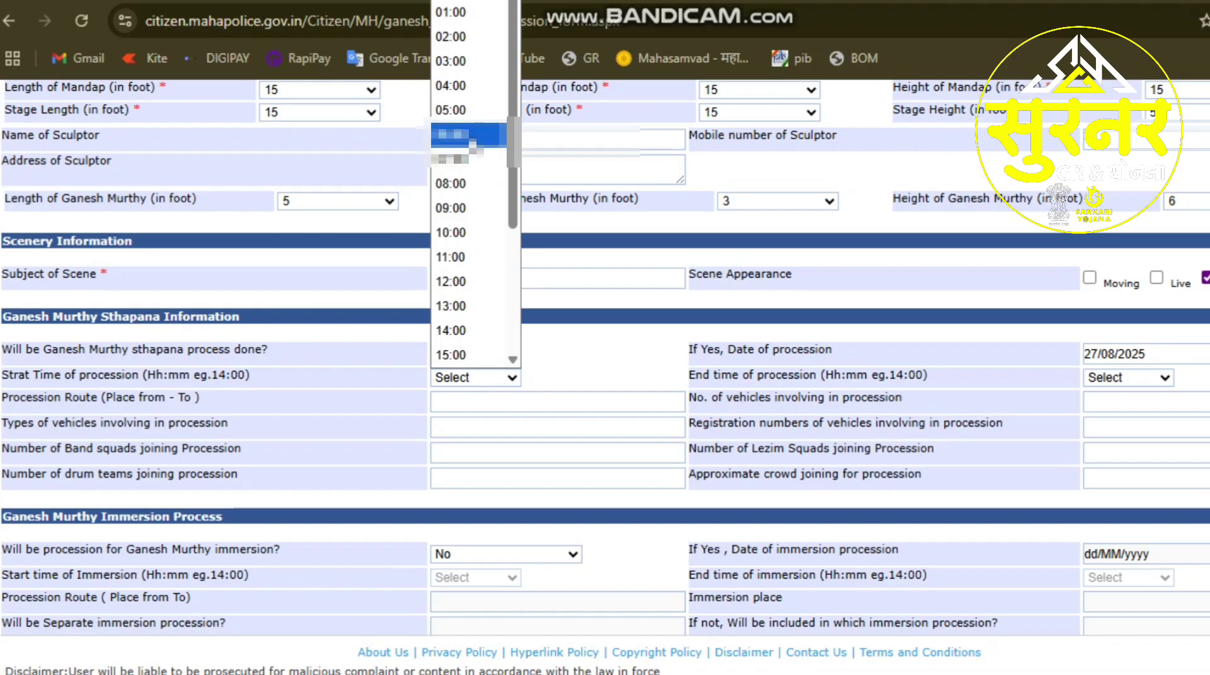
pyautogui.click(469, 135)
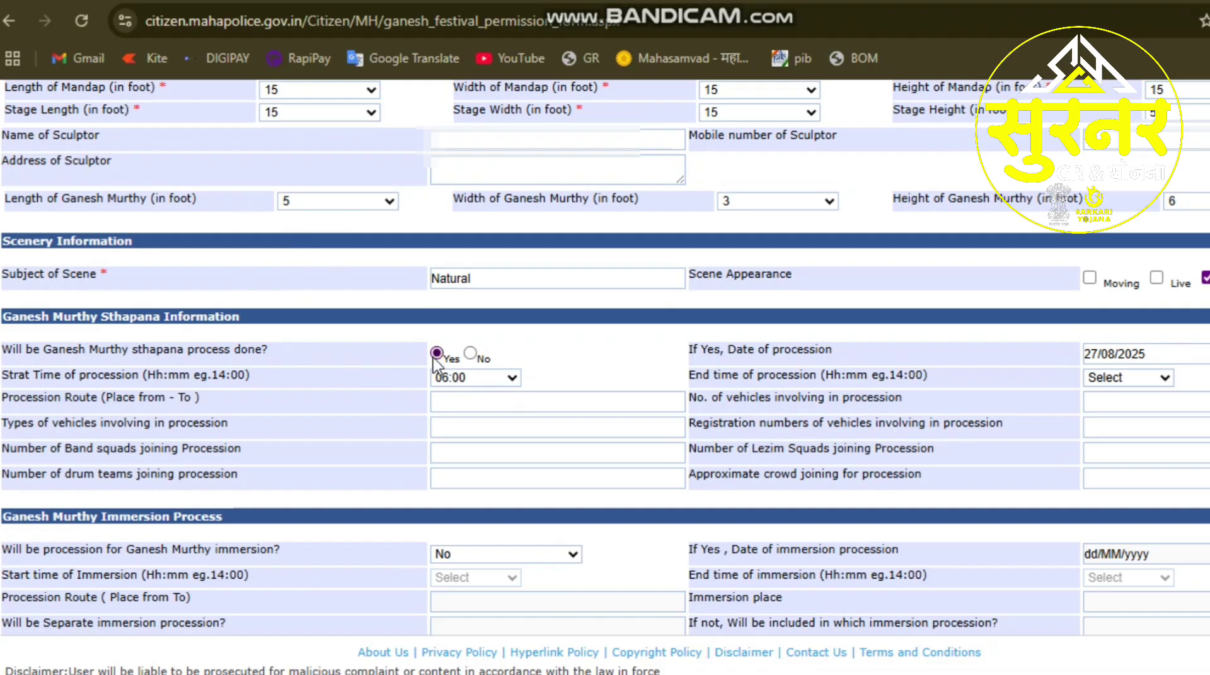
pyautogui.click(1132, 377)
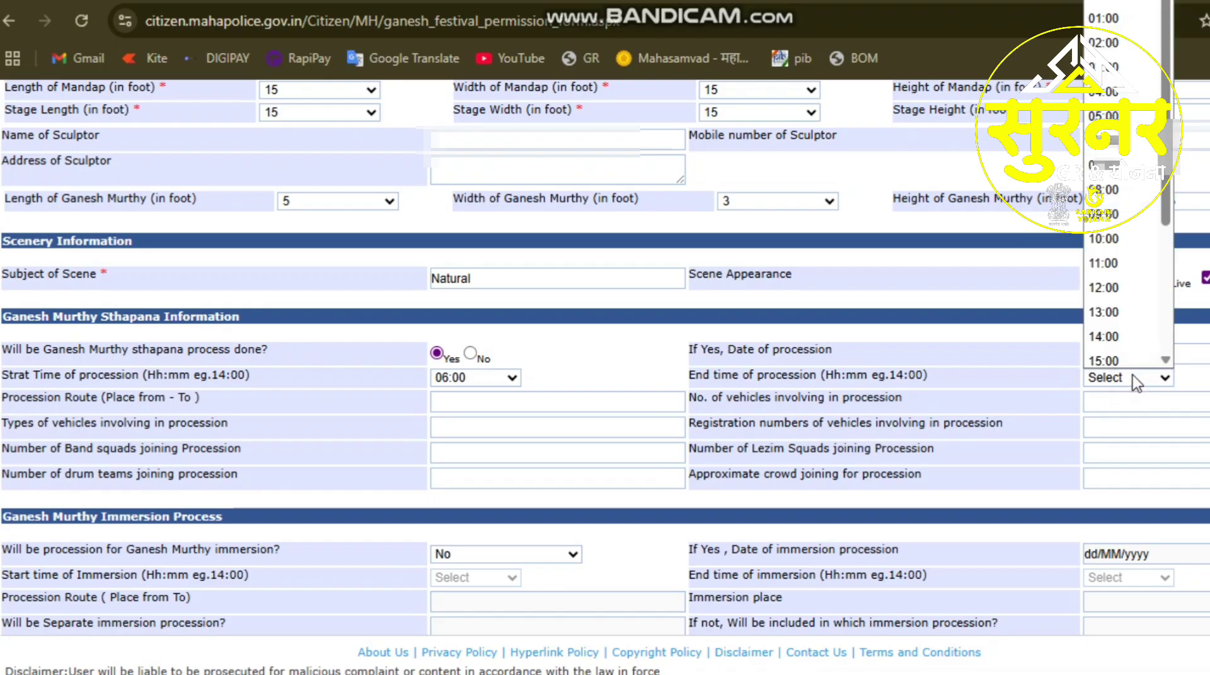
pyautogui.click(1121, 191)
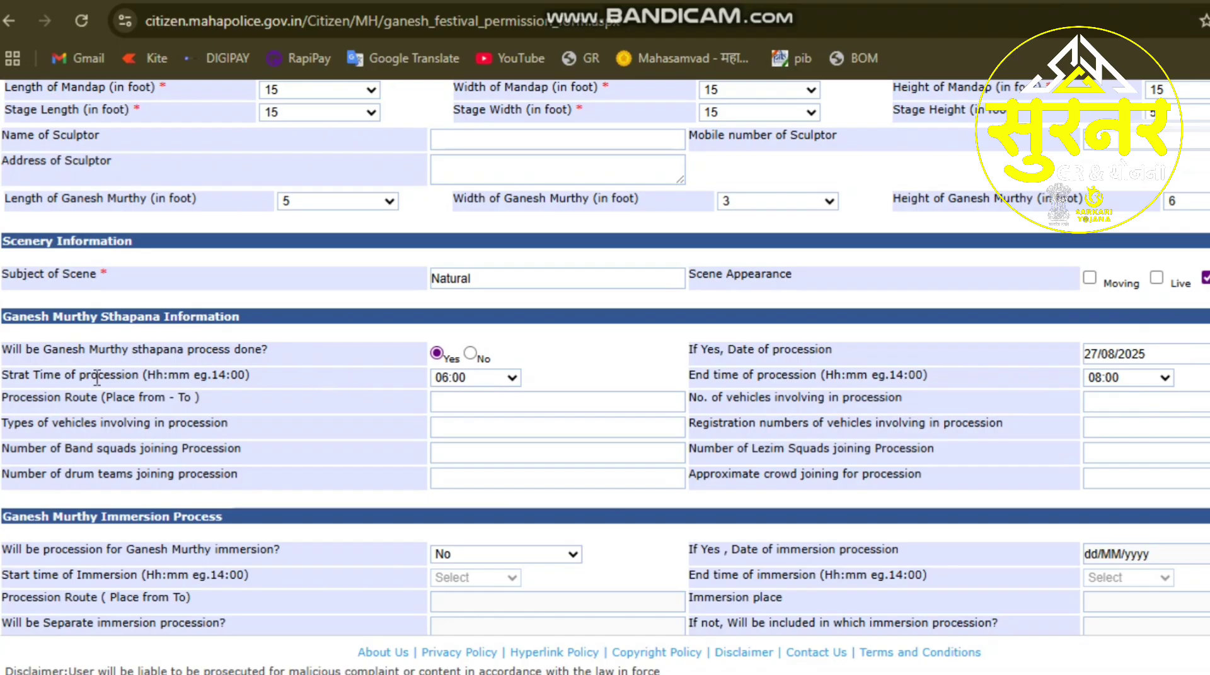
pyautogui.click(469, 401)
pyautogui.write('Bus Stand to Mahadev Temple')
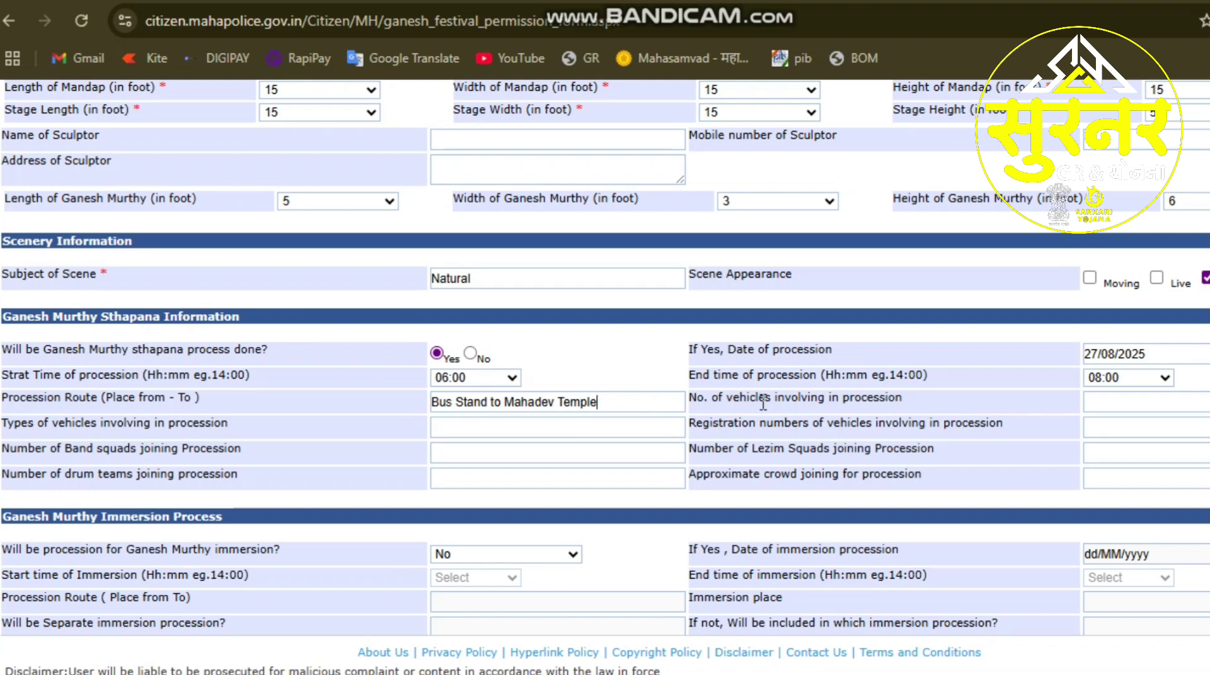
pyautogui.scroll(-2, 642, 409)
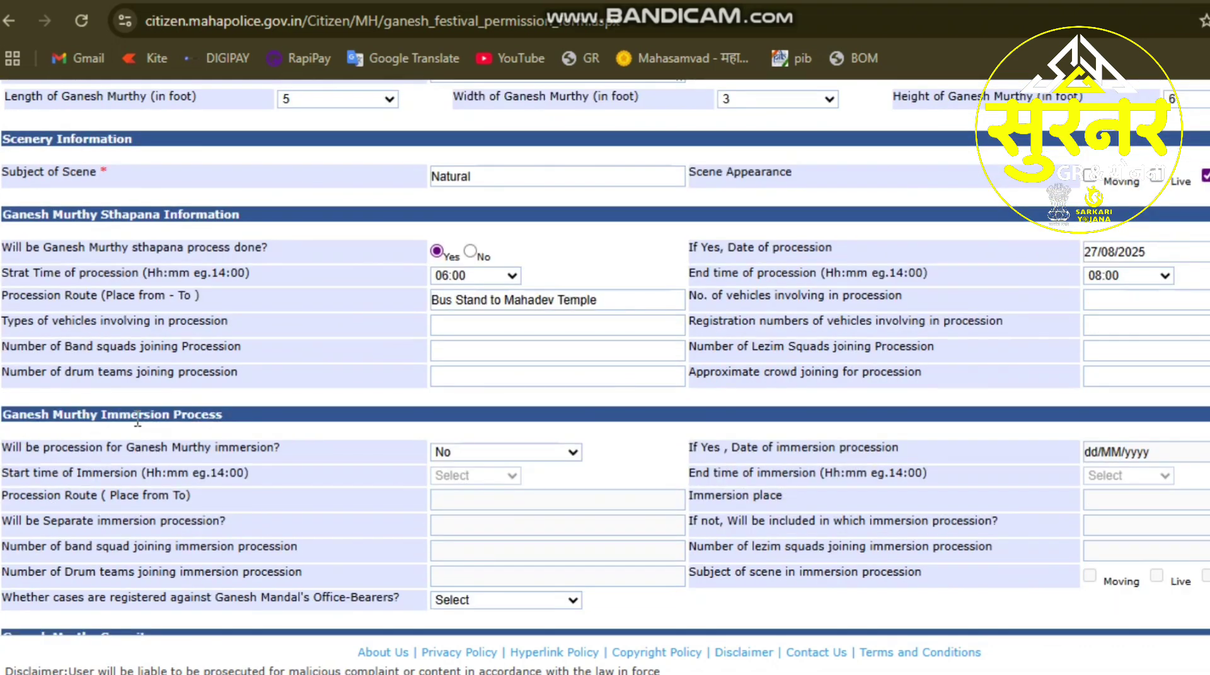
# Mark the immersion procession as Yes, dated 04/09/2025.
pyautogui.moveTo(3, 414); pyautogui.dragTo(220, 414)
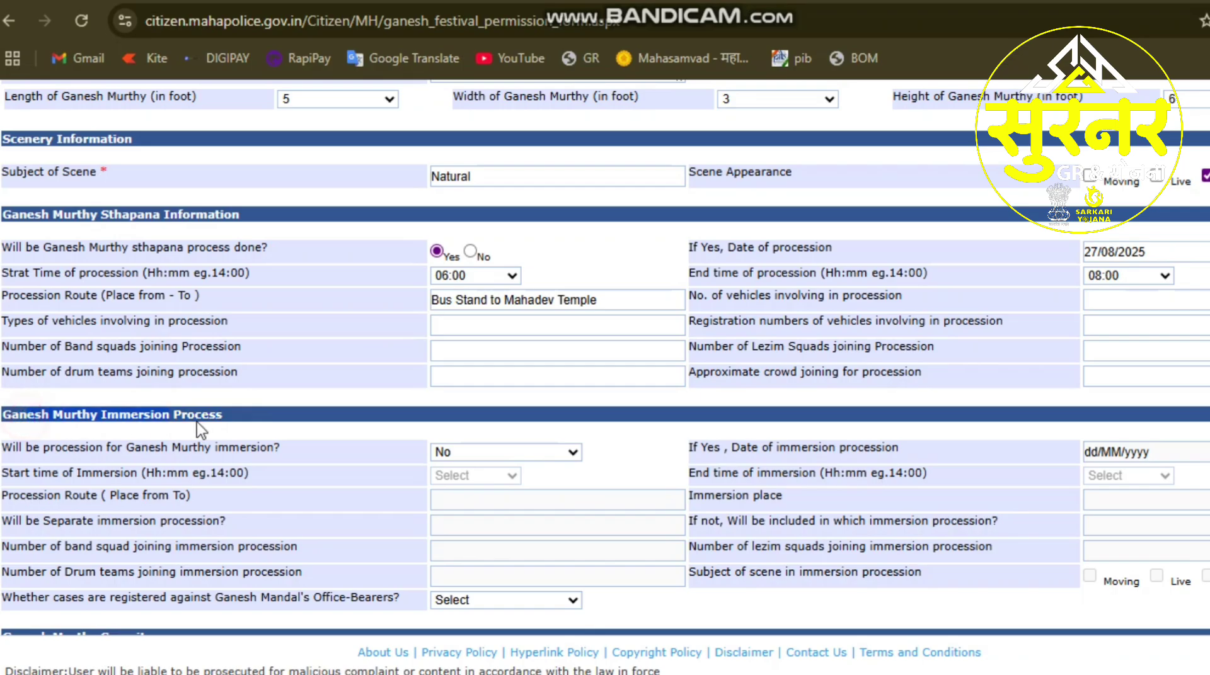
pyautogui.click(202, 424)
pyautogui.click(492, 449)
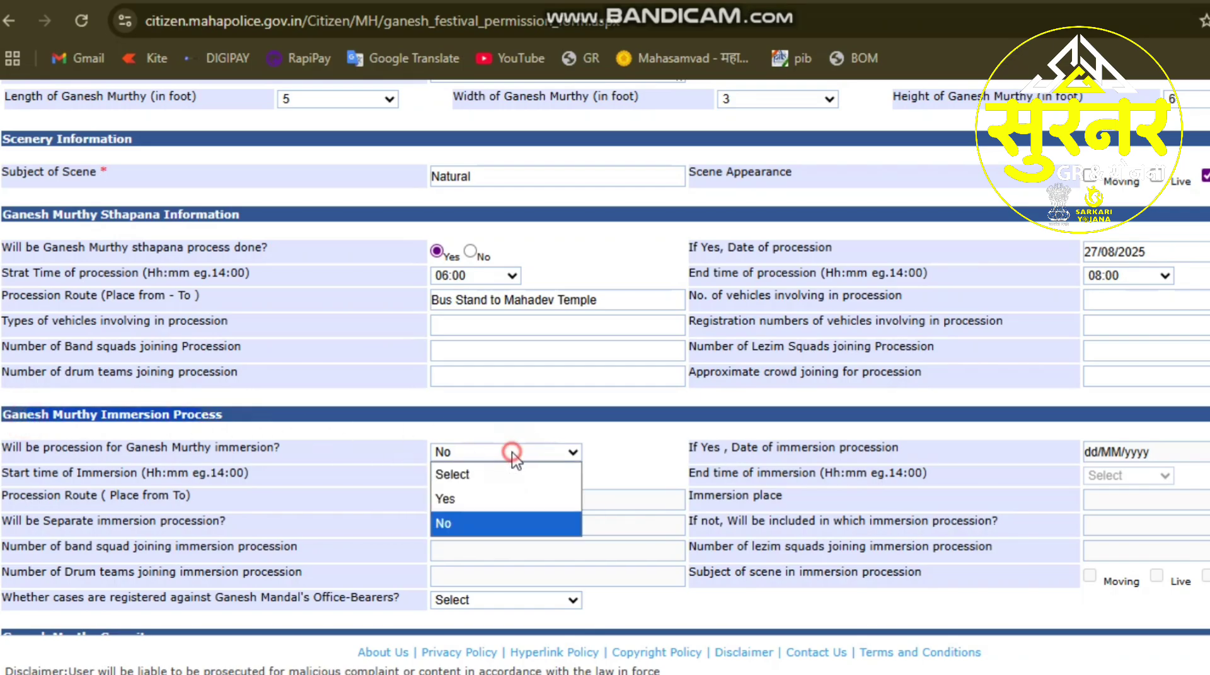
pyautogui.click(469, 494)
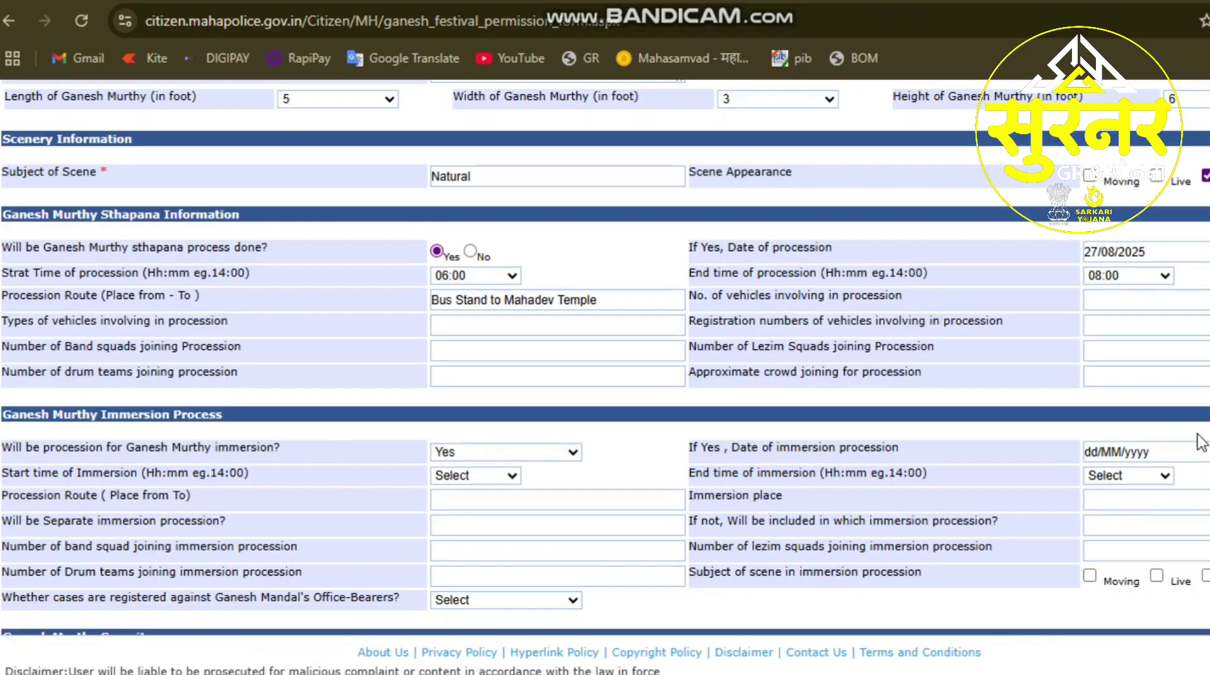
pyautogui.click(1134, 453)
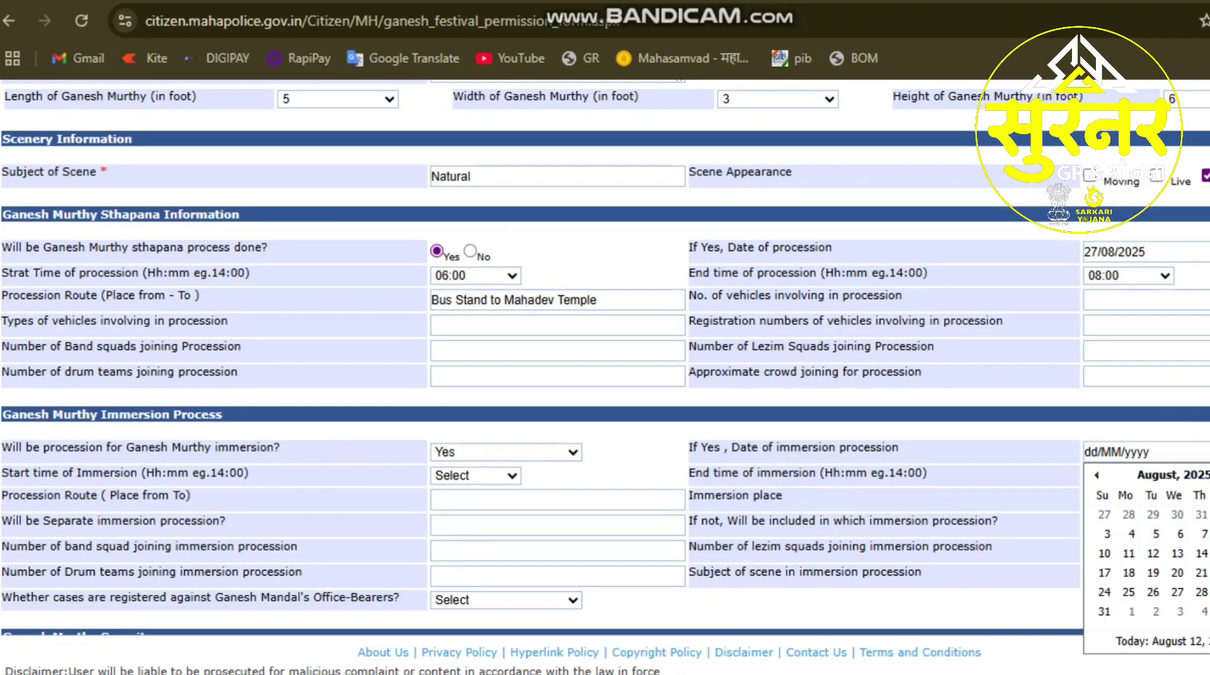
pyautogui.click(1205, 475)
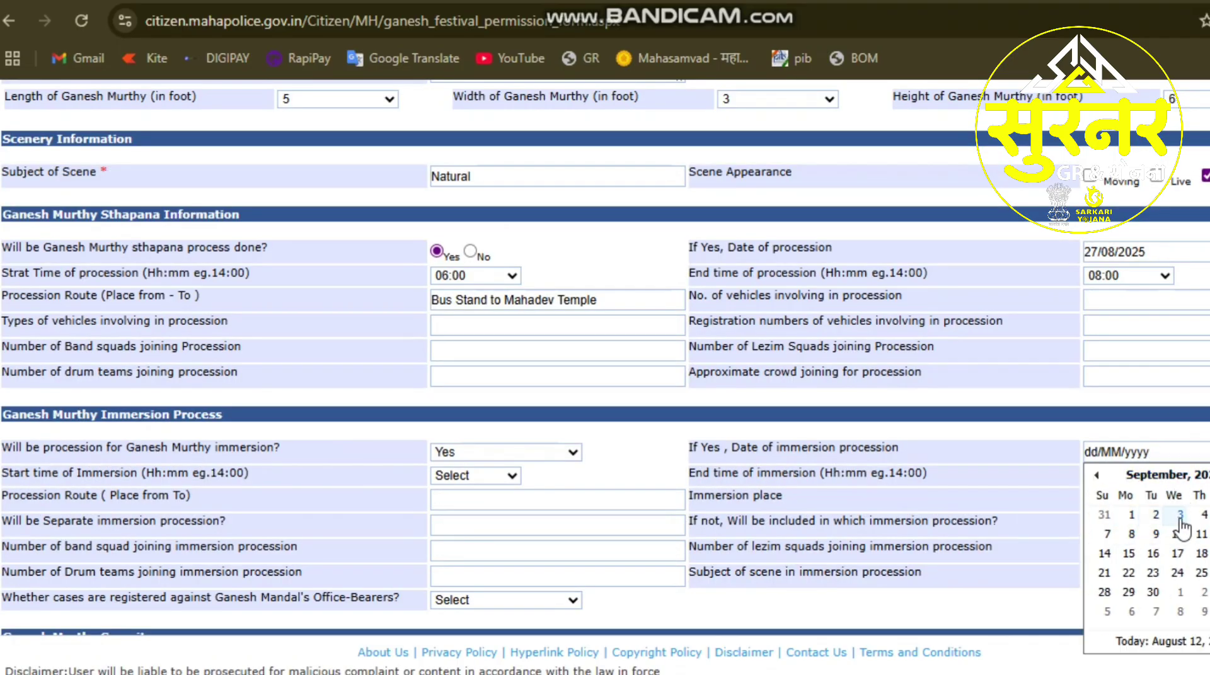
pyautogui.click(1200, 516)
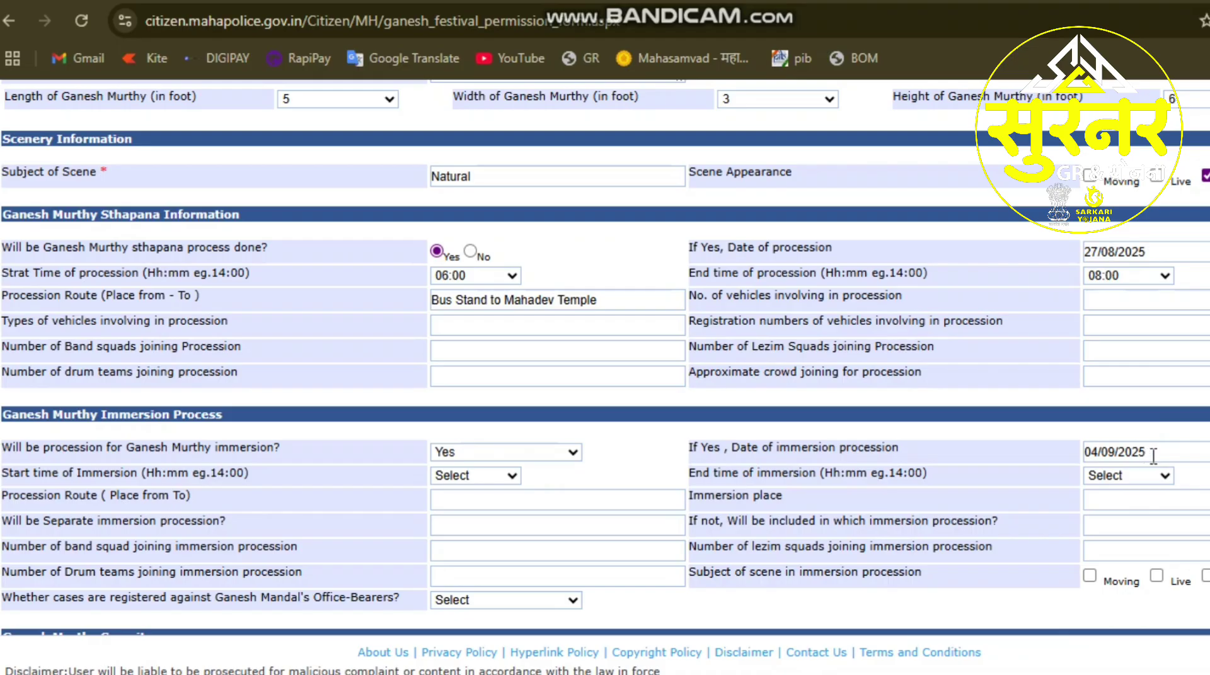
# Set immersion time 04:00–10:00, route Mahadev Temple to Dam, and immersion place Vilegaon.
pyautogui.click(485, 478)
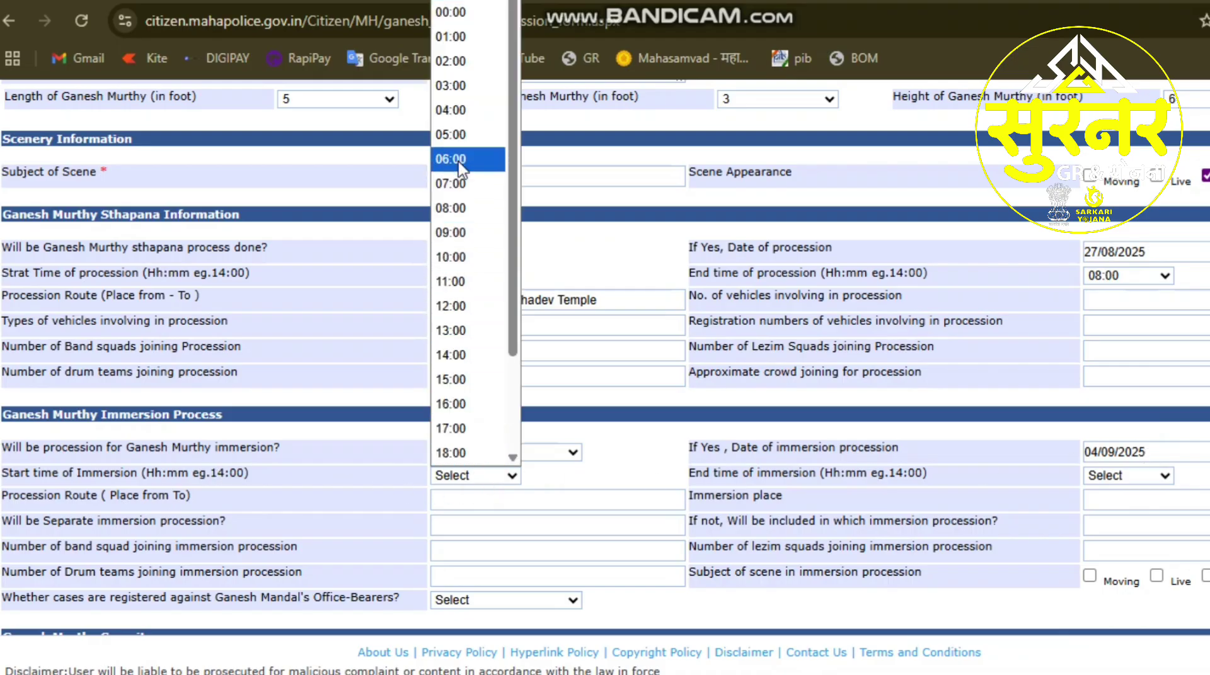
pyautogui.click(468, 111)
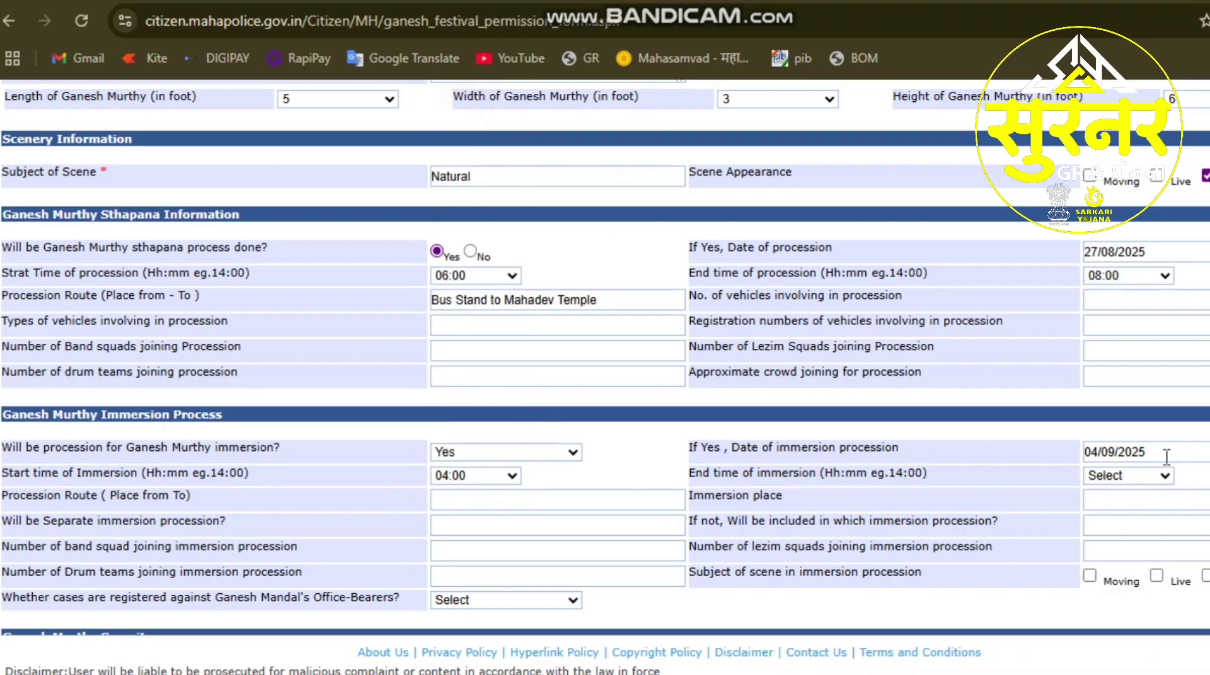
pyautogui.click(1140, 477)
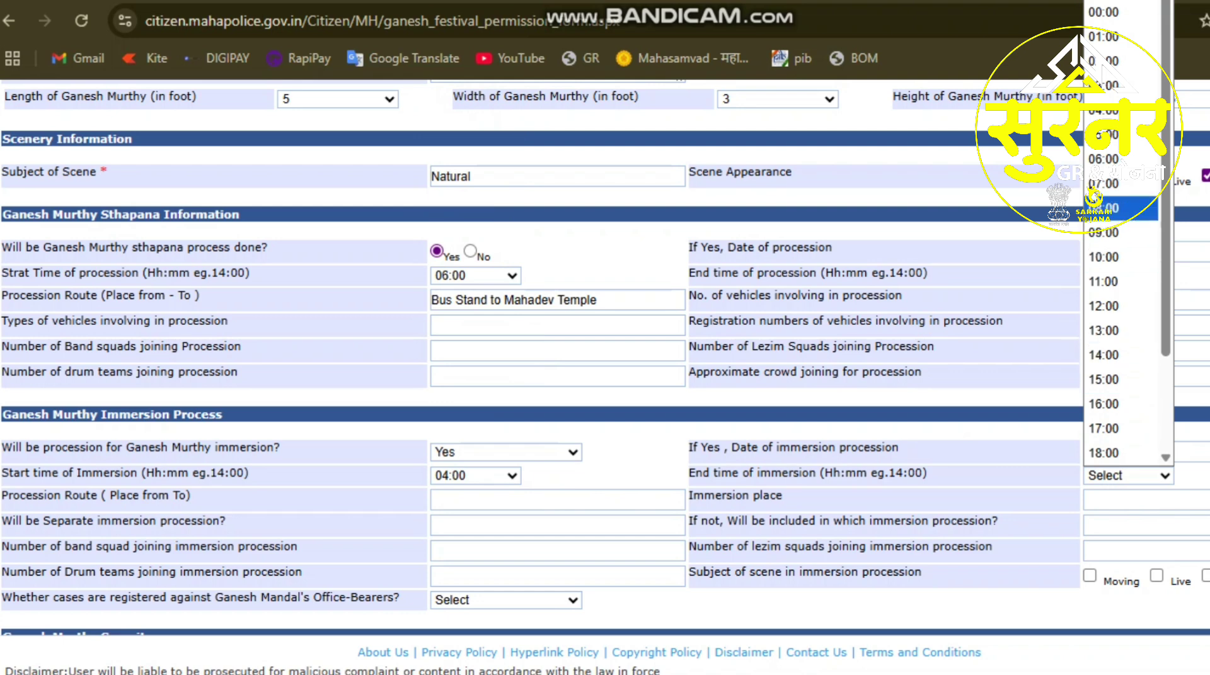
pyautogui.click(1104, 257)
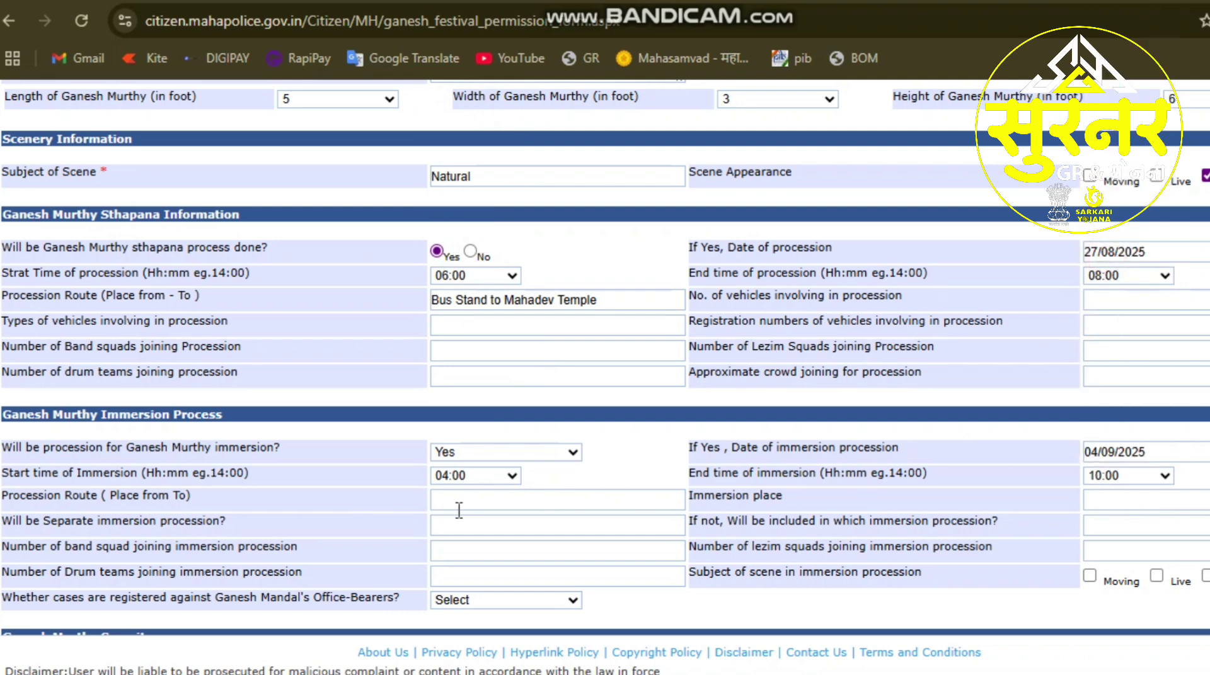
pyautogui.click(480, 503)
pyautogui.write('Mahadev Temple to Dam')
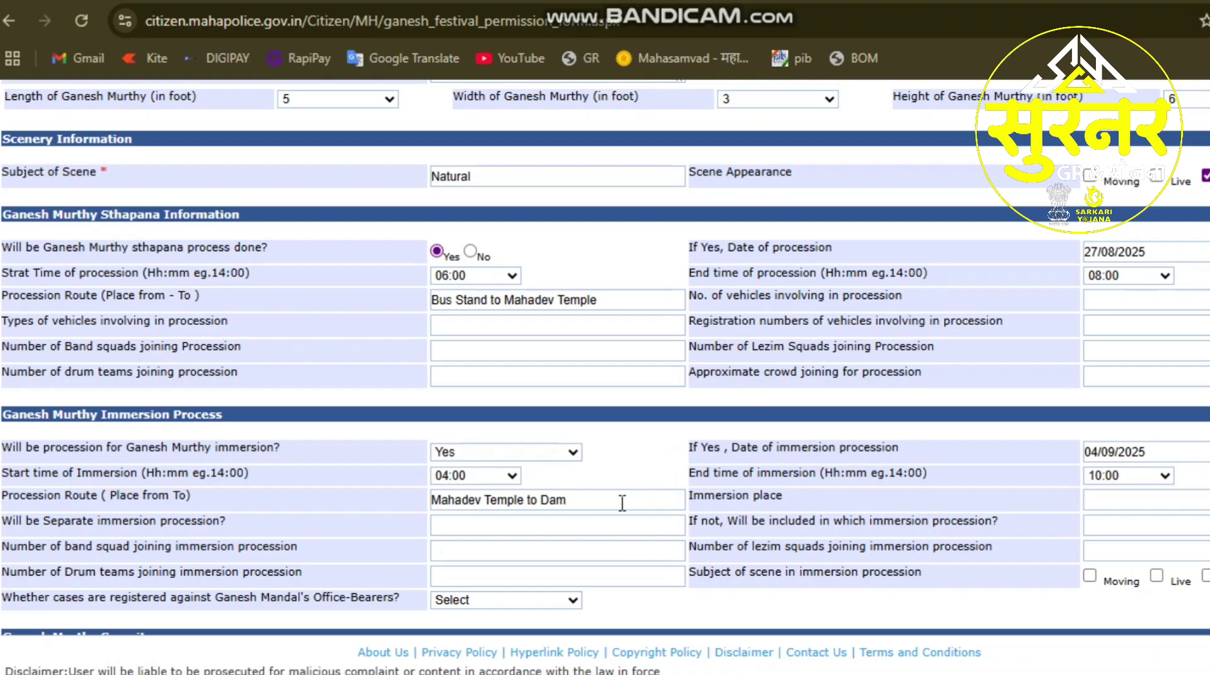
pyautogui.click(1108, 498)
pyautogui.write('V')
pyautogui.write('ilegaon')
# Answer the murthy security questions: 24-hour volunteers Yes, CCTV No, sound system Yes, generator Yes.
pyautogui.scroll(-3, 573, 495)
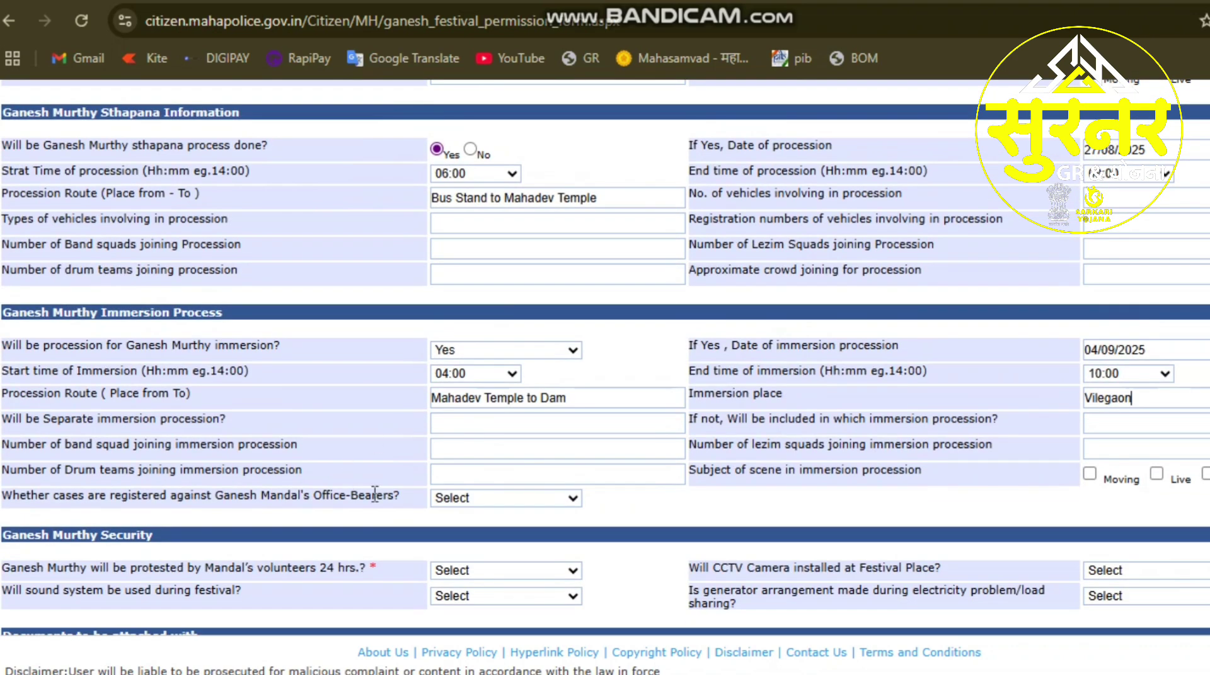
pyautogui.scroll(-4, 630, 460)
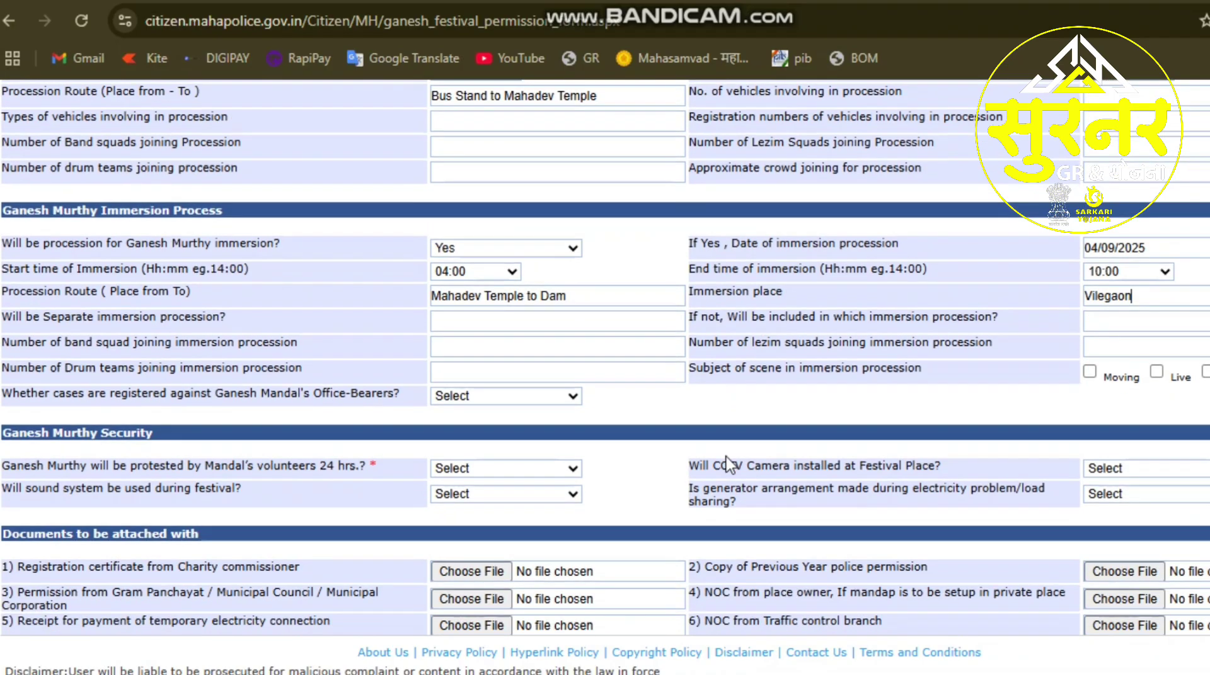
pyautogui.scroll(-3, 729, 465)
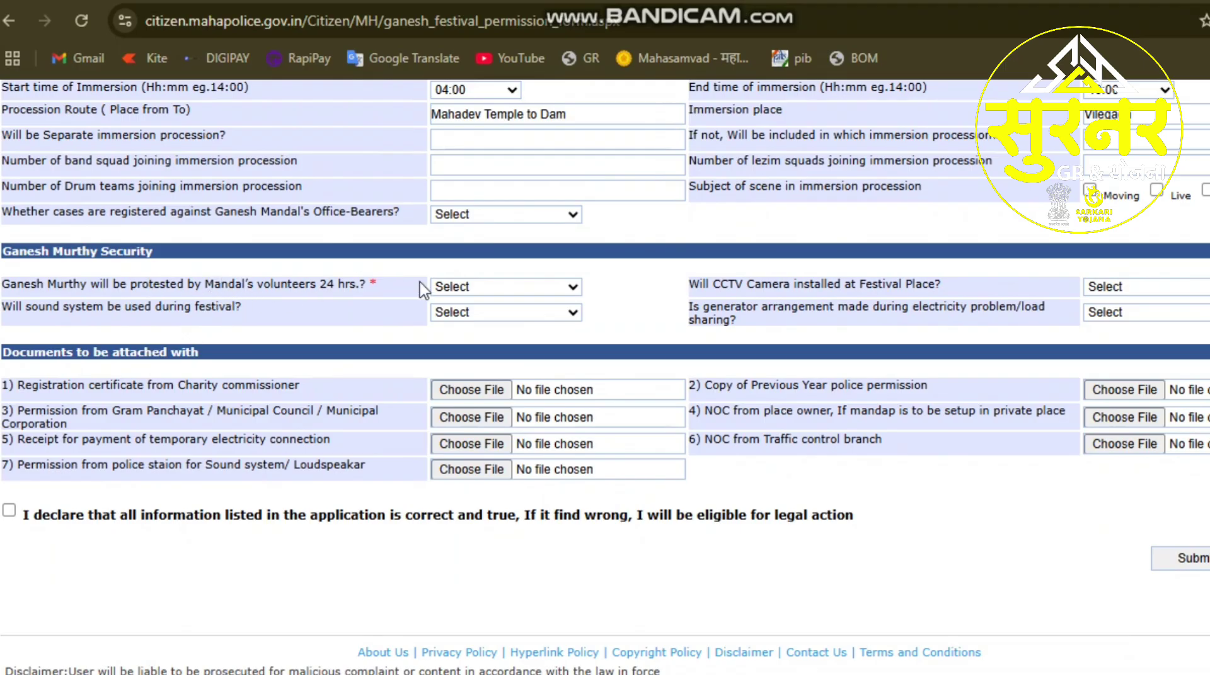
pyautogui.click(493, 286)
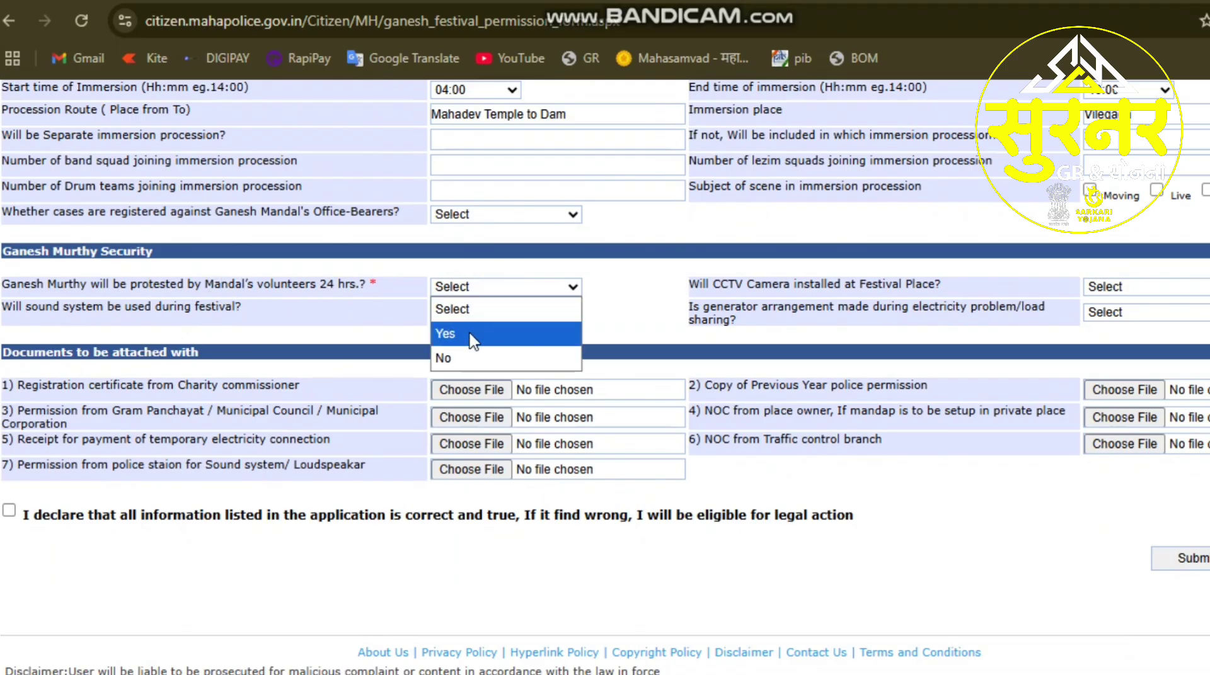
pyautogui.click(473, 336)
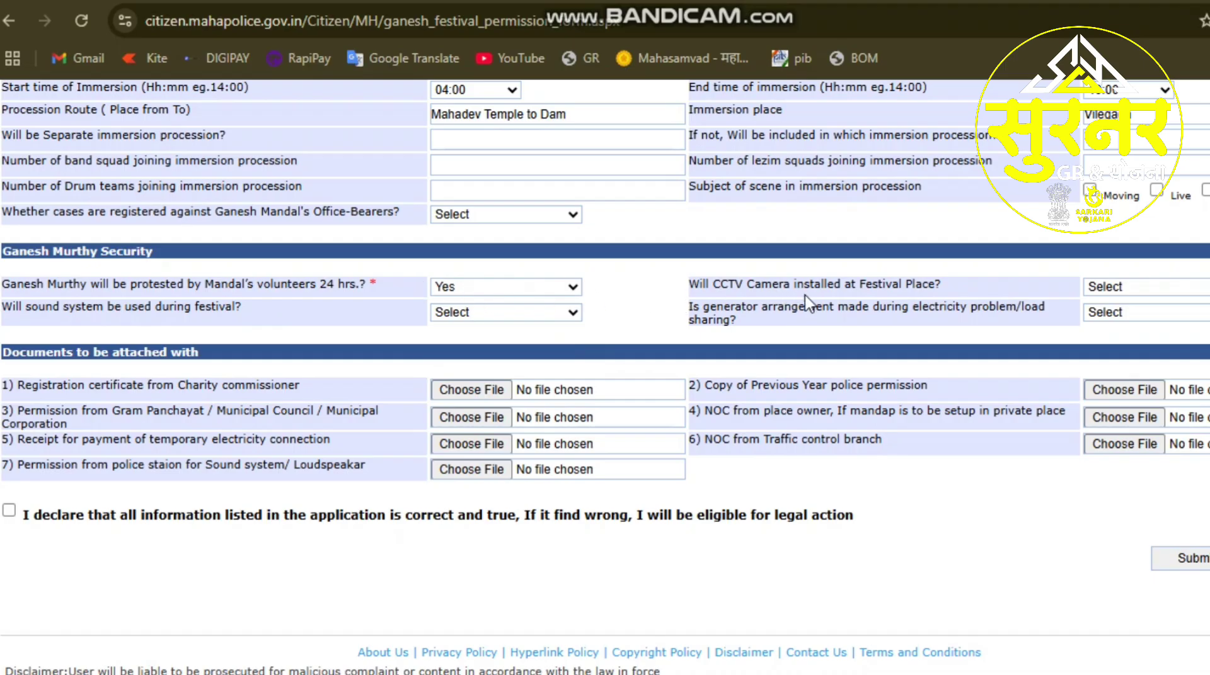
pyautogui.click(1117, 289)
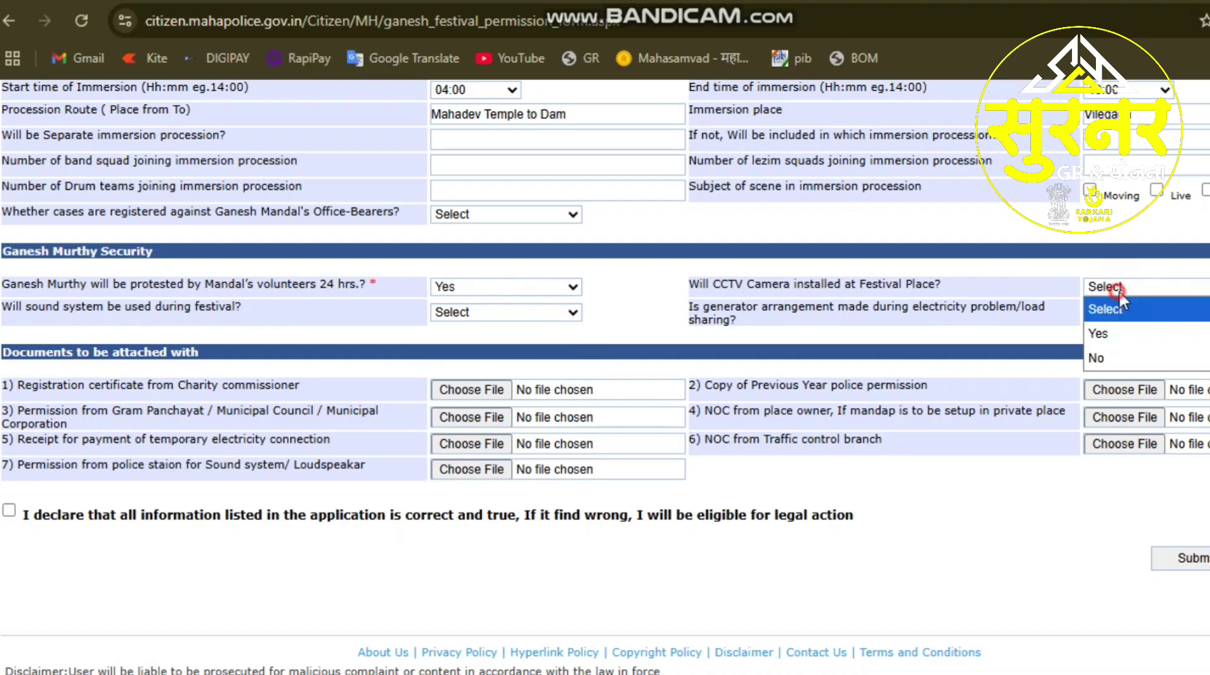
pyautogui.click(1121, 346)
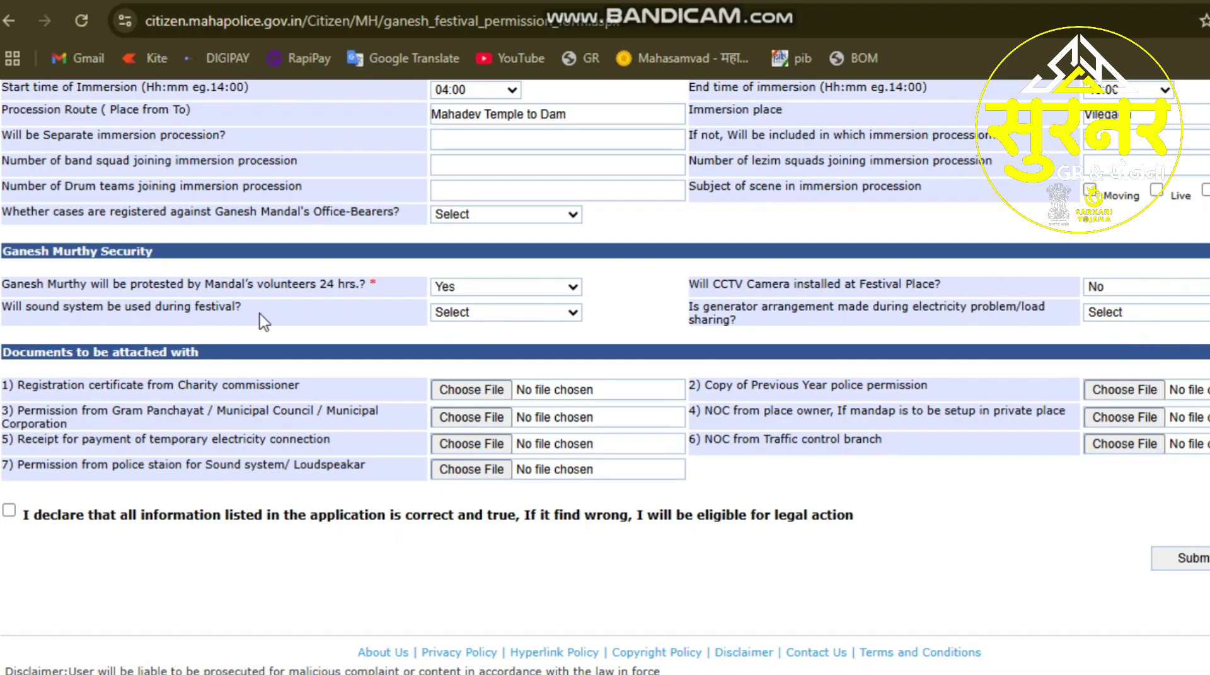
pyautogui.click(515, 313)
pyautogui.click(486, 356)
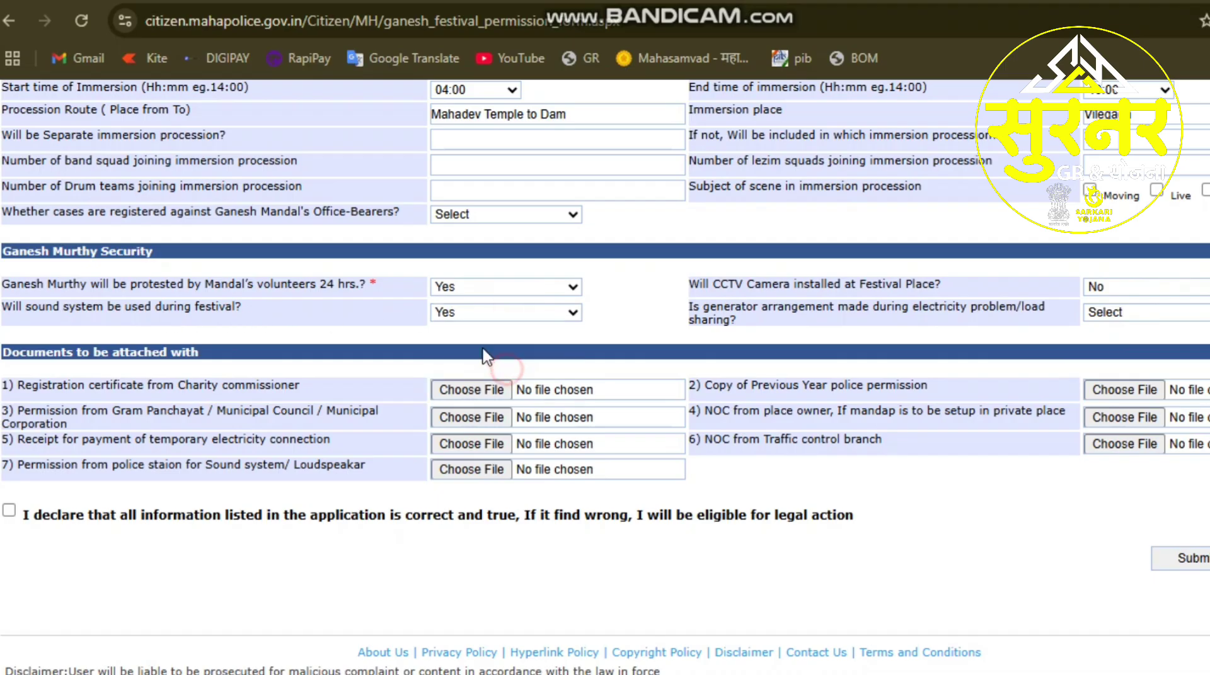
pyautogui.click(1156, 313)
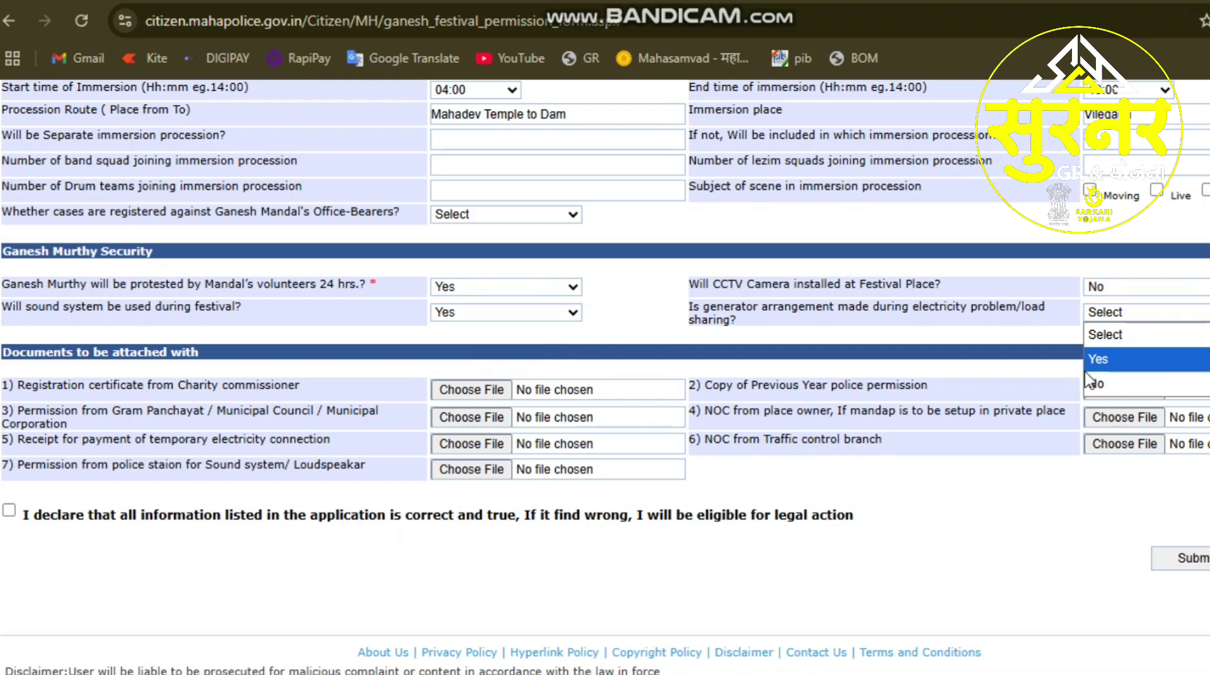
pyautogui.click(1128, 359)
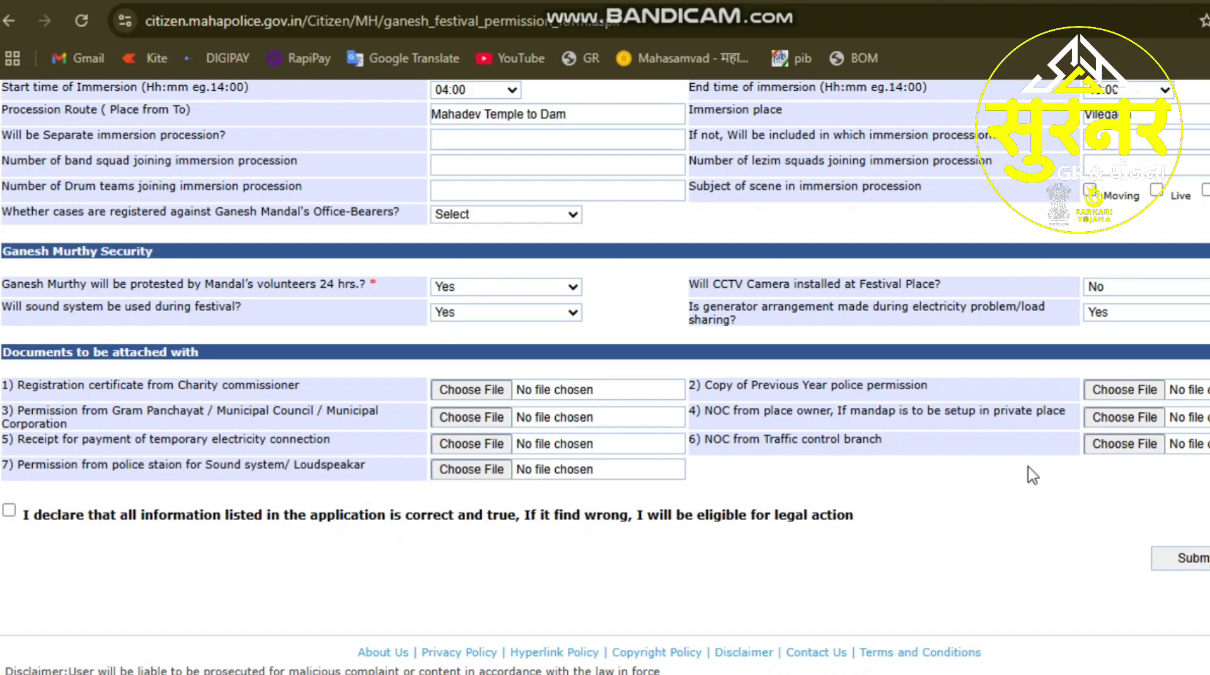
# Tick the declaration that all information in the application is true.
pyautogui.click(9, 511)
# Submit the application and review the applicant-photo error it returns.
pyautogui.click(1198, 555)
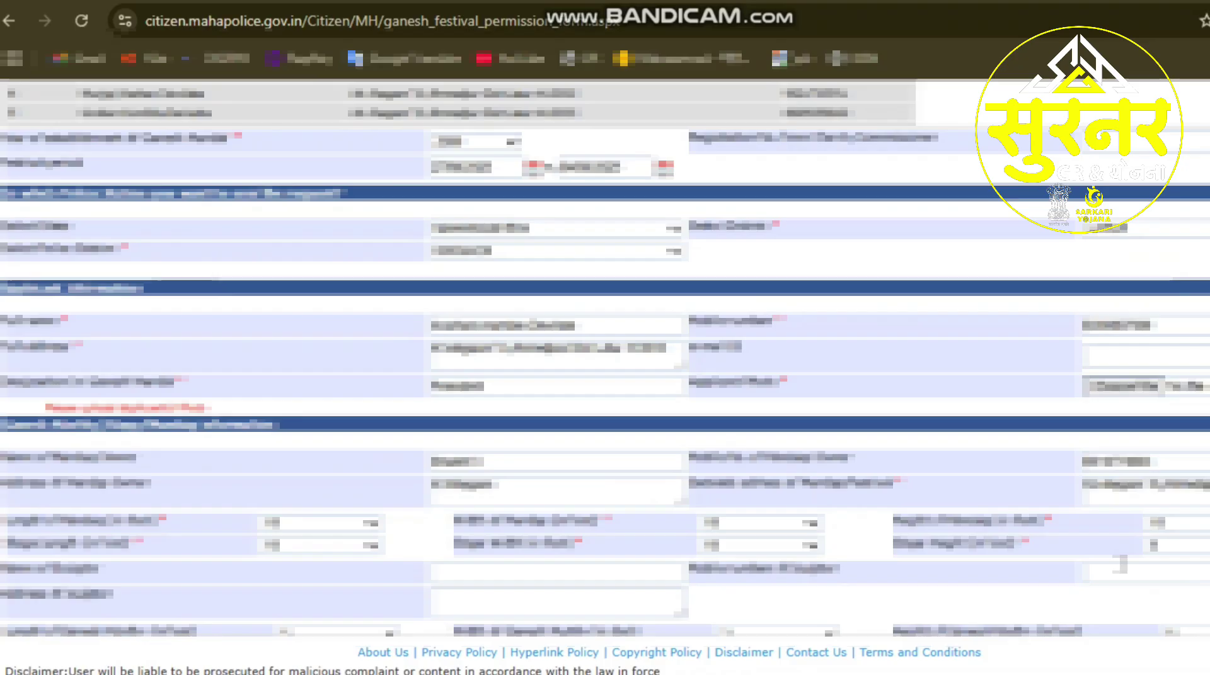
pyautogui.scroll(10, 1119, 564)
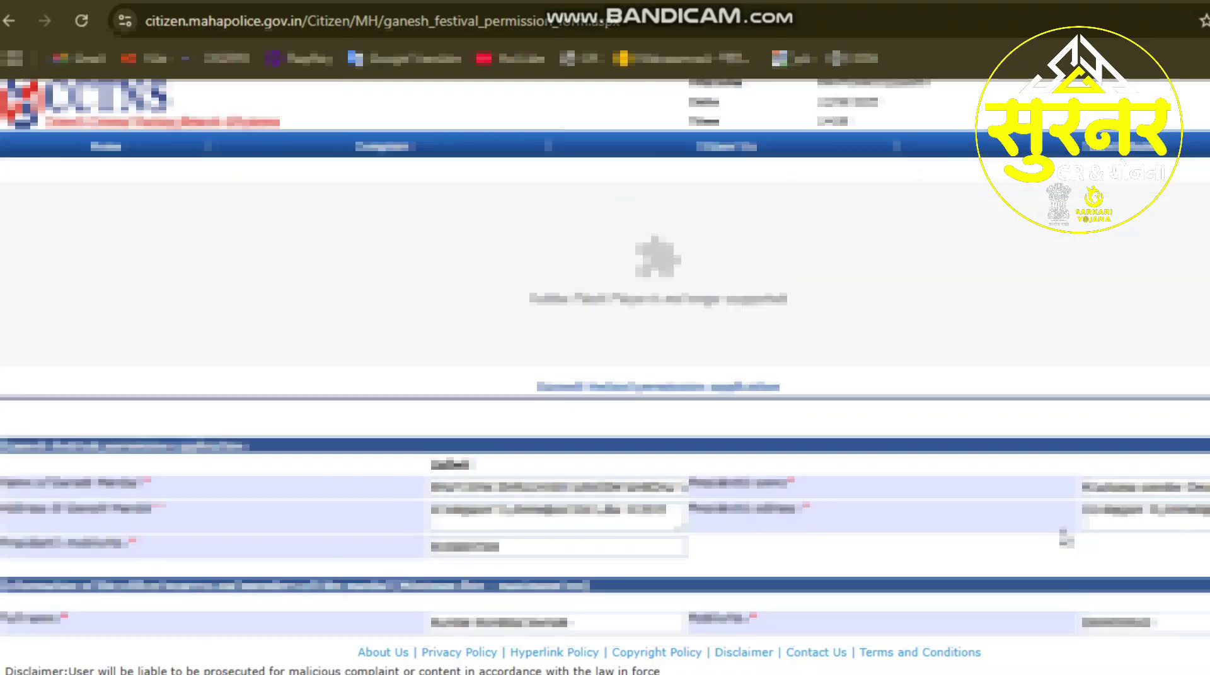
pyautogui.scroll(-8, 1064, 539)
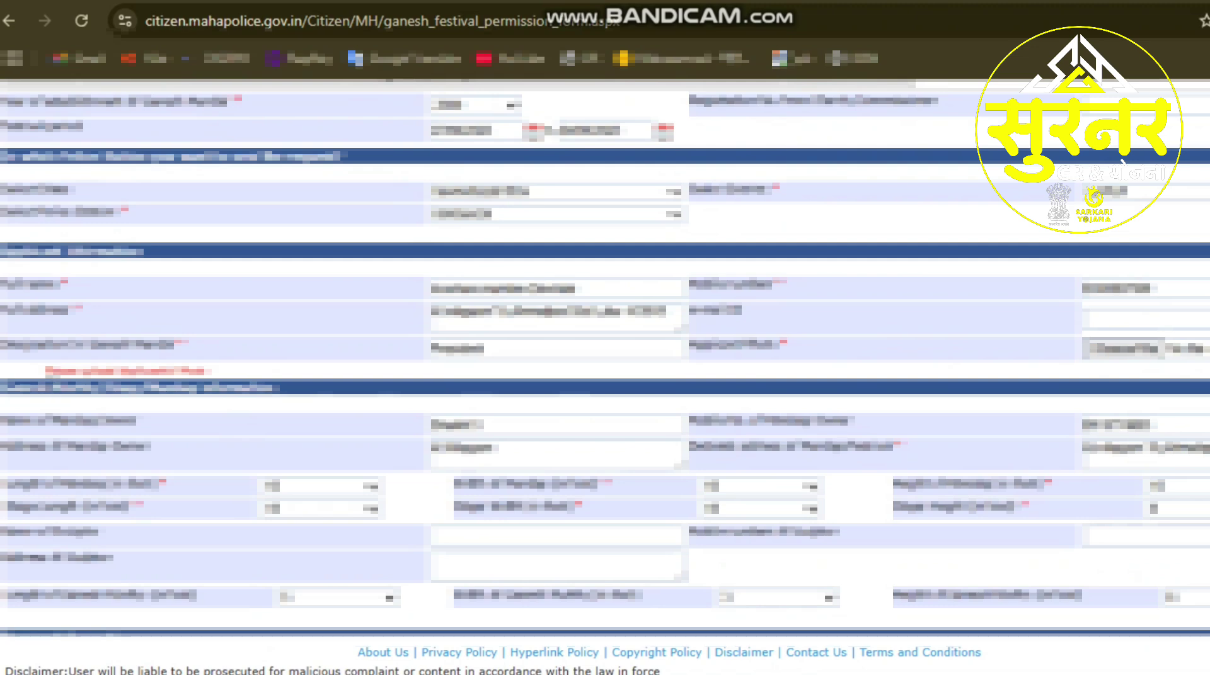
pyautogui.moveTo(201, 371); pyautogui.dragTo(53, 370)
pyautogui.click(217, 373)
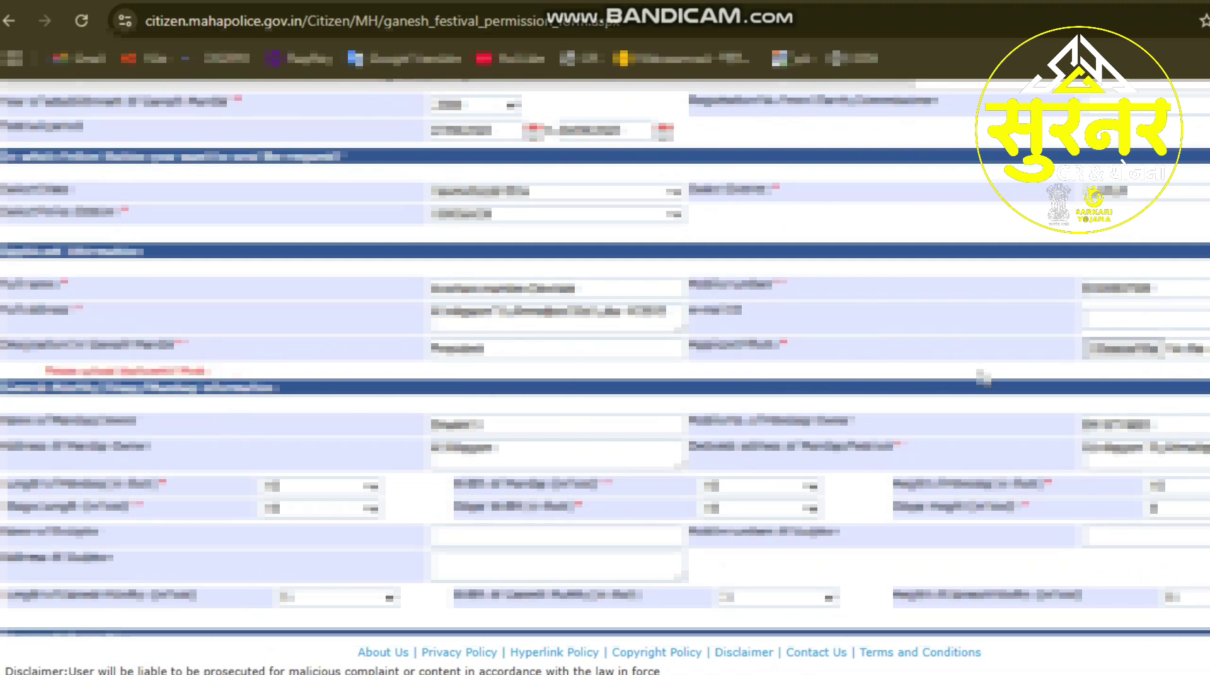
# Rename the applicant photo file, trimming its last character, and attach it to the form.
pyautogui.click(1129, 349)
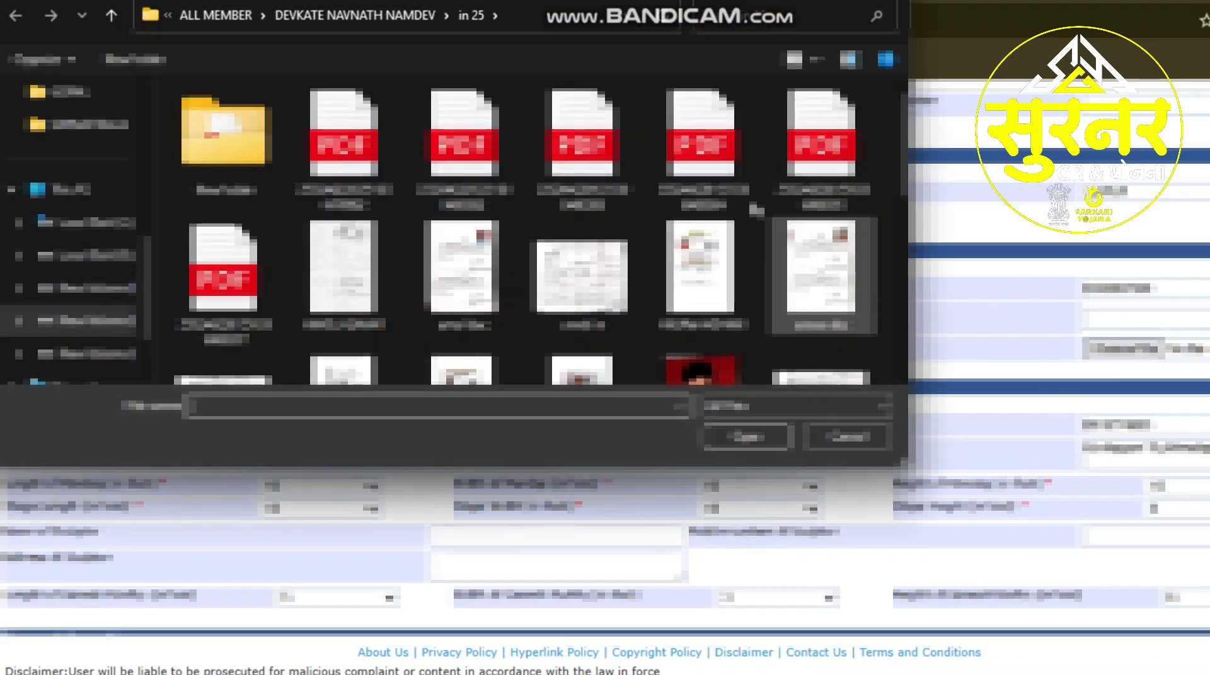
pyautogui.scroll(-2, 699, 321)
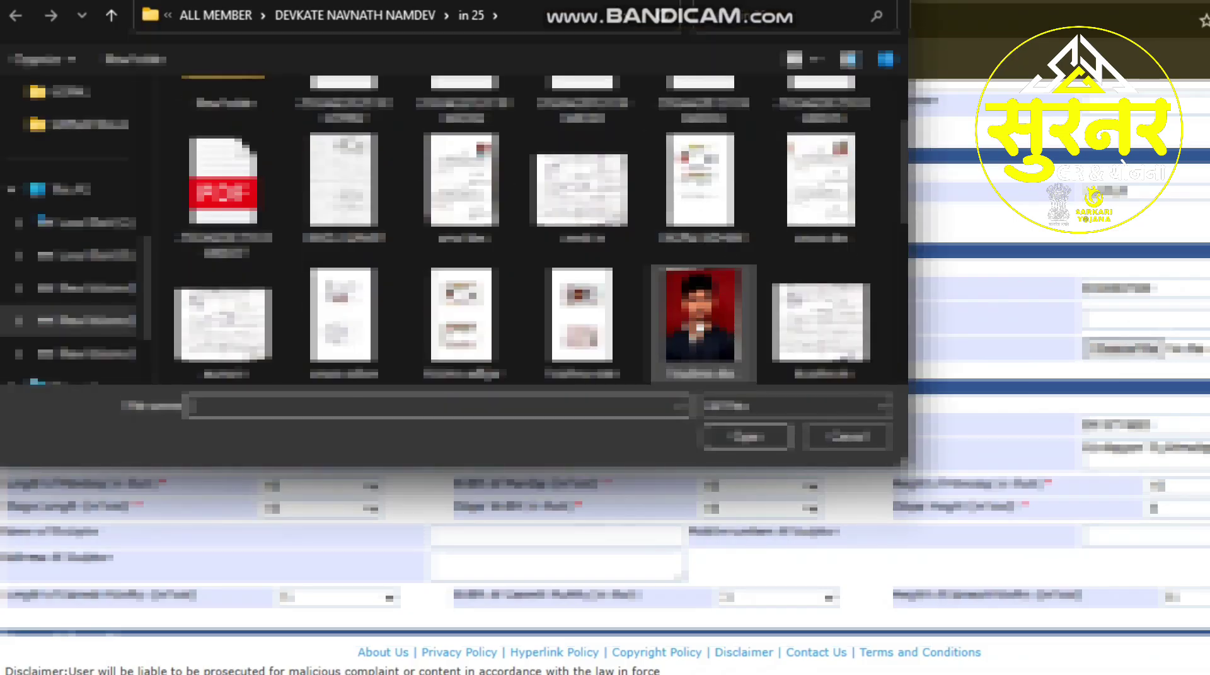
pyautogui.click(699, 324)
pyautogui.rightClick(695, 328)
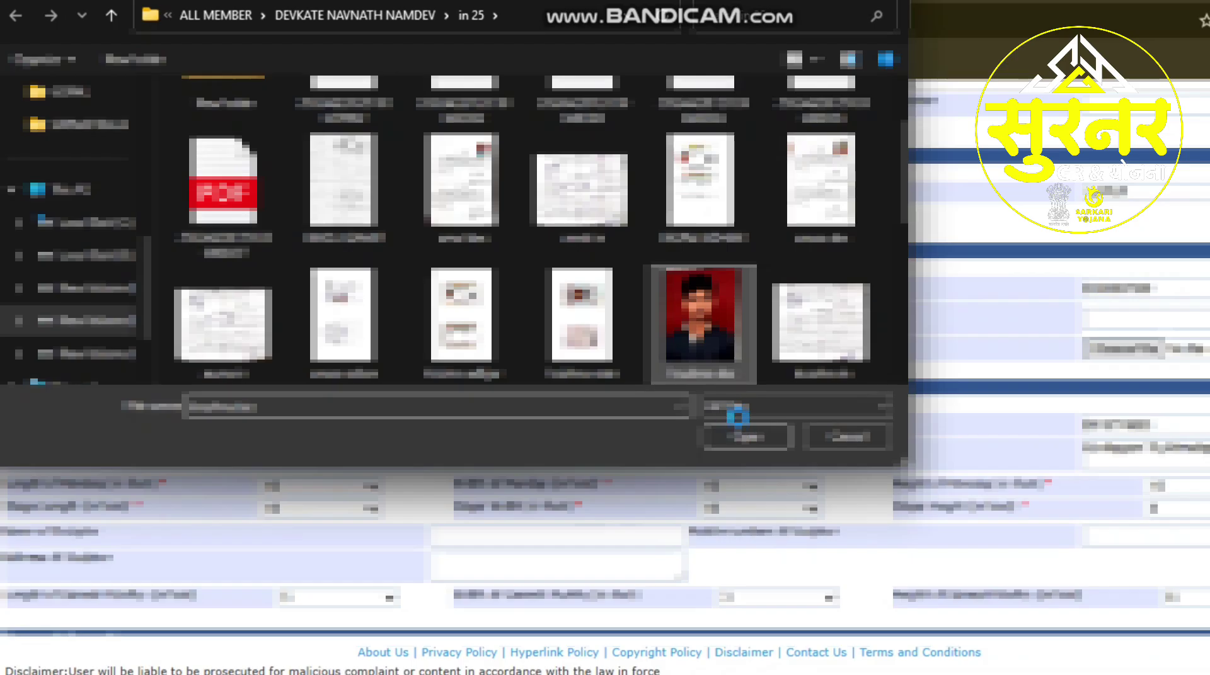
pyautogui.click(753, 645)
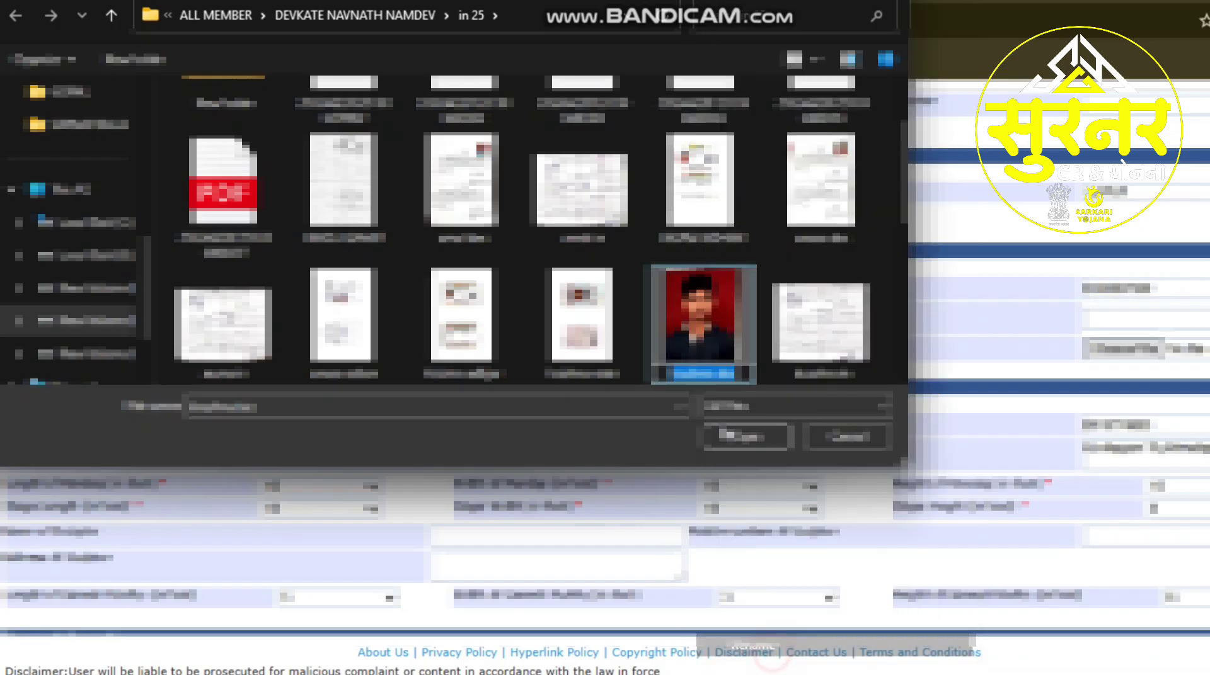
pyautogui.click(723, 376)
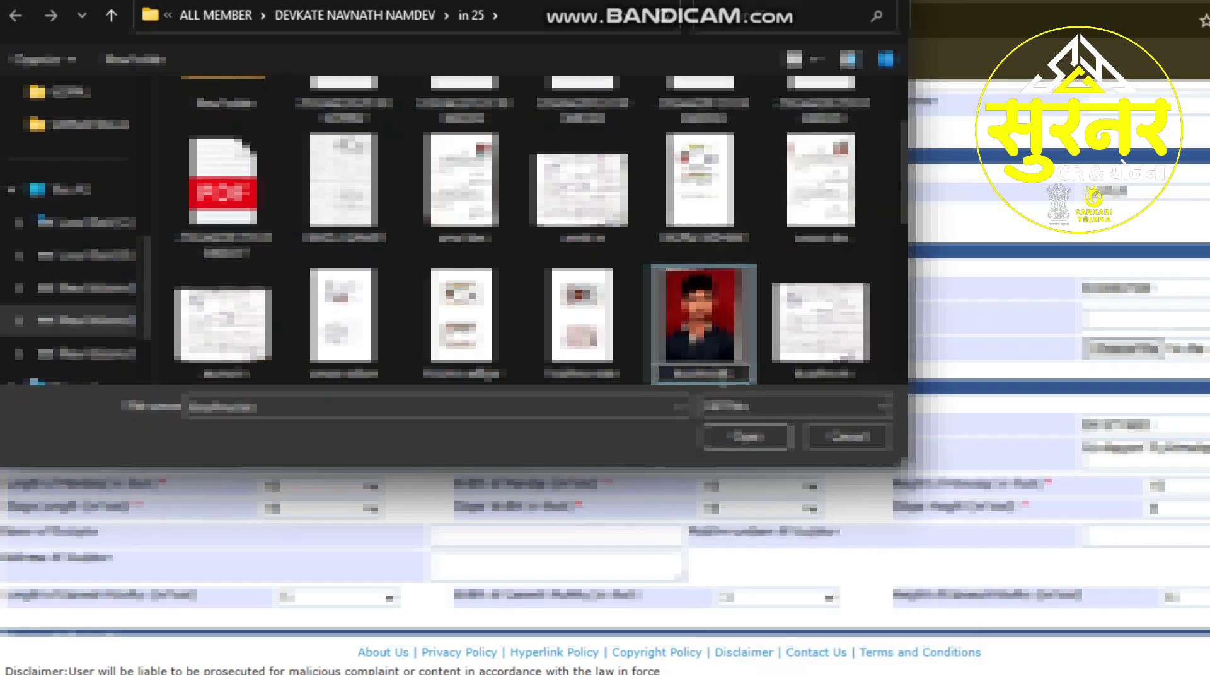
pyautogui.press('BackSpace')
pyautogui.click(719, 325)
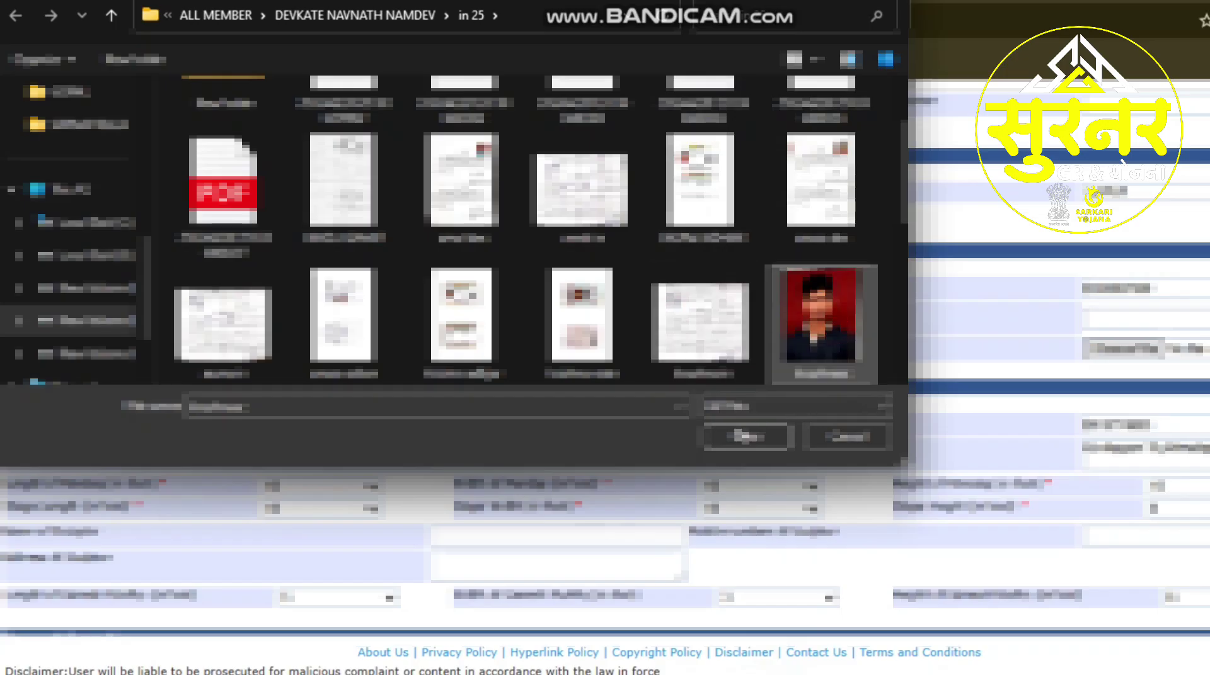
pyautogui.click(746, 436)
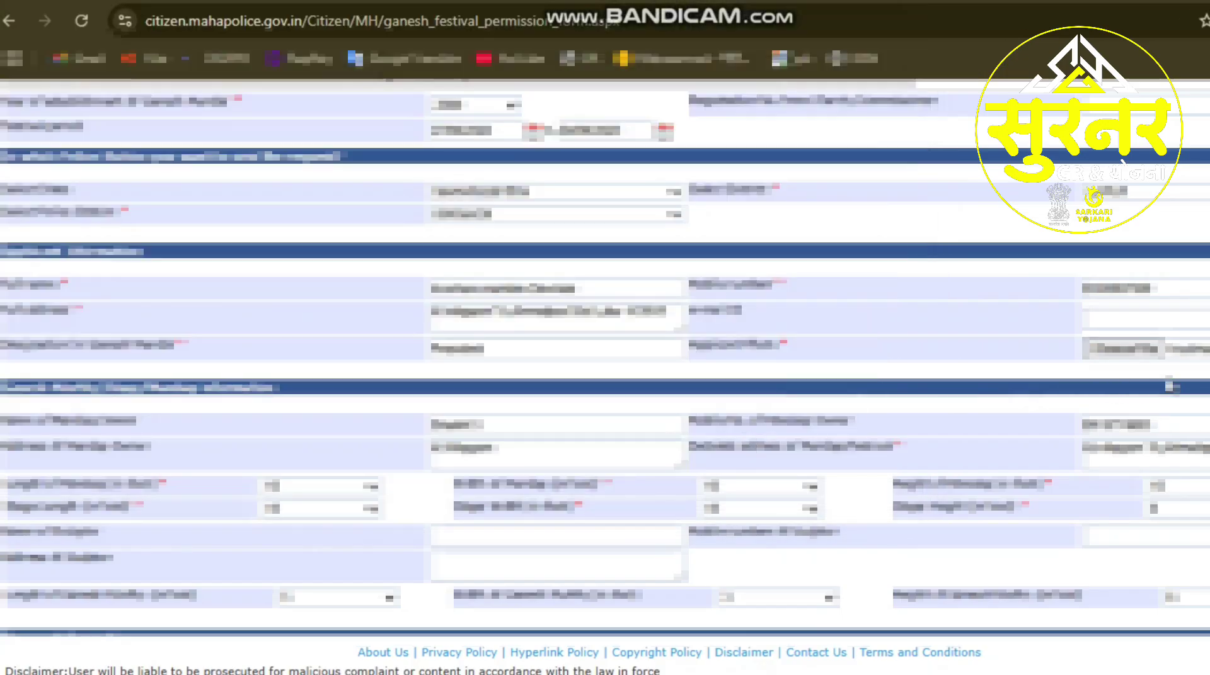
# Resubmit the Ganesh festival permission application.
pyautogui.scroll(-3, 980, 420)
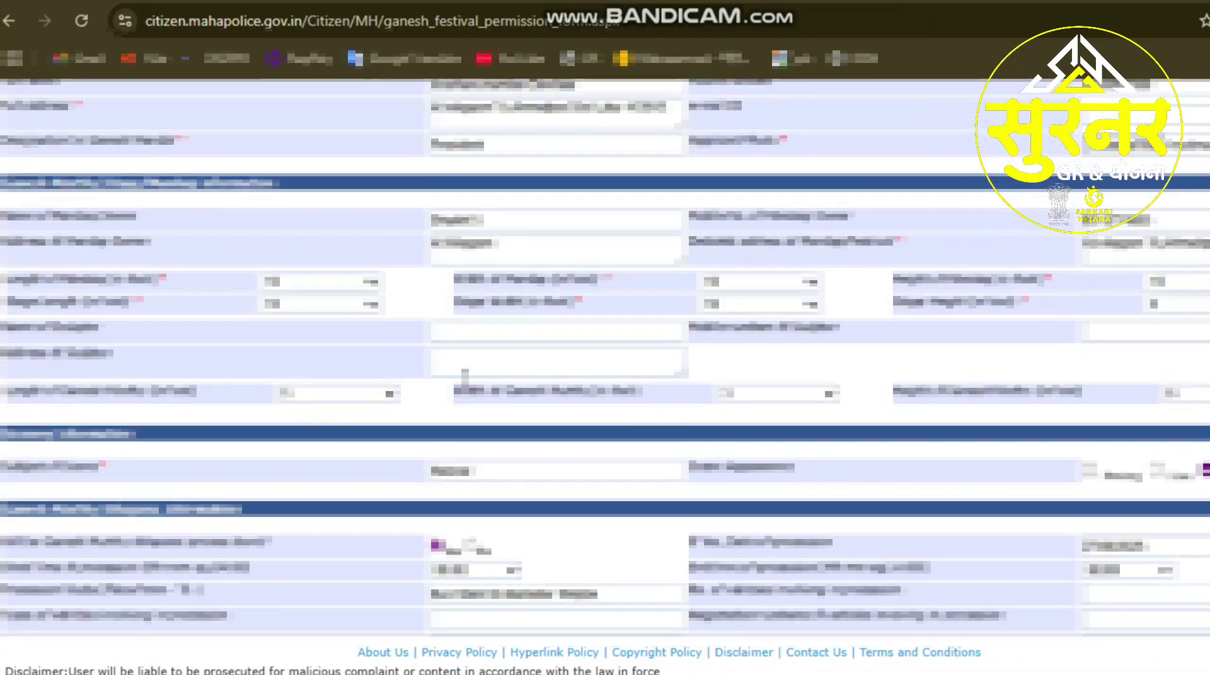
pyautogui.scroll(-8, 982, 471)
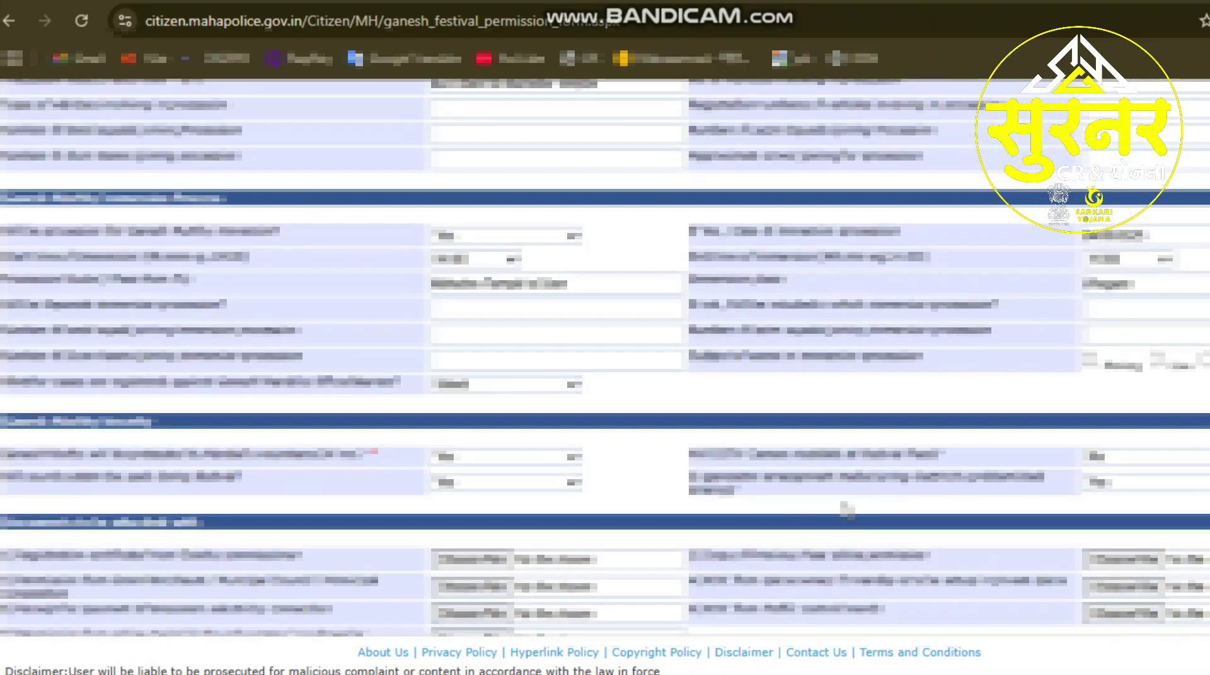
pyautogui.scroll(-2, 451, 488)
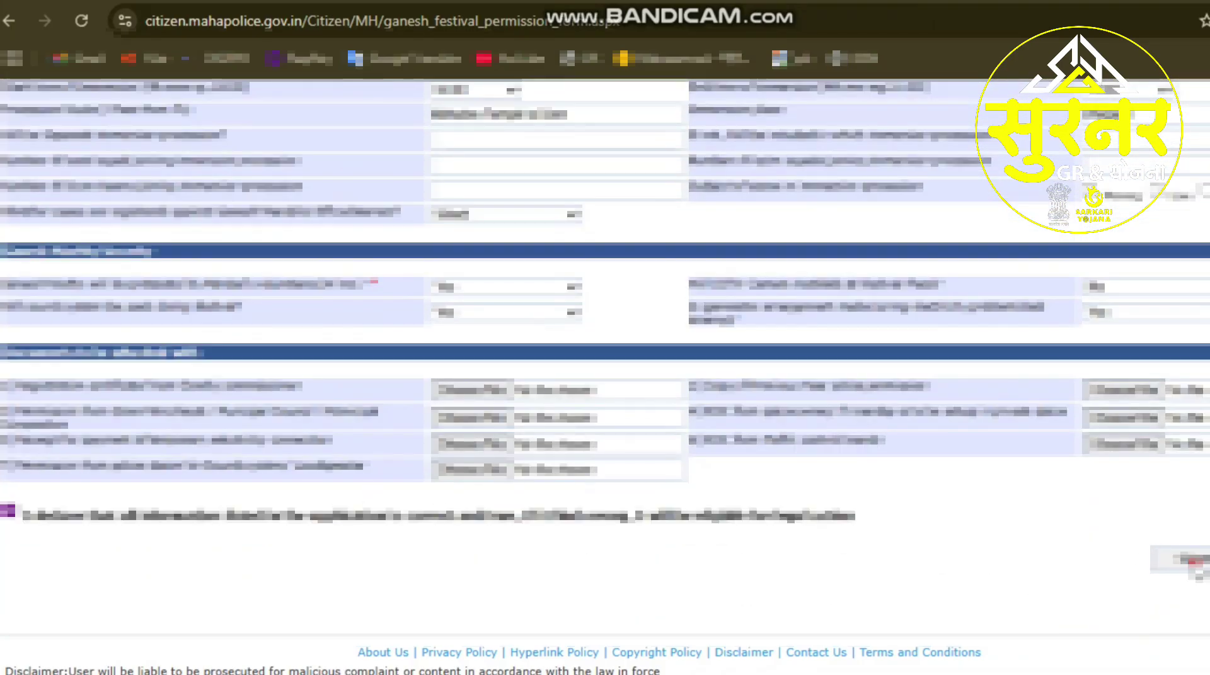
pyautogui.click(1189, 559)
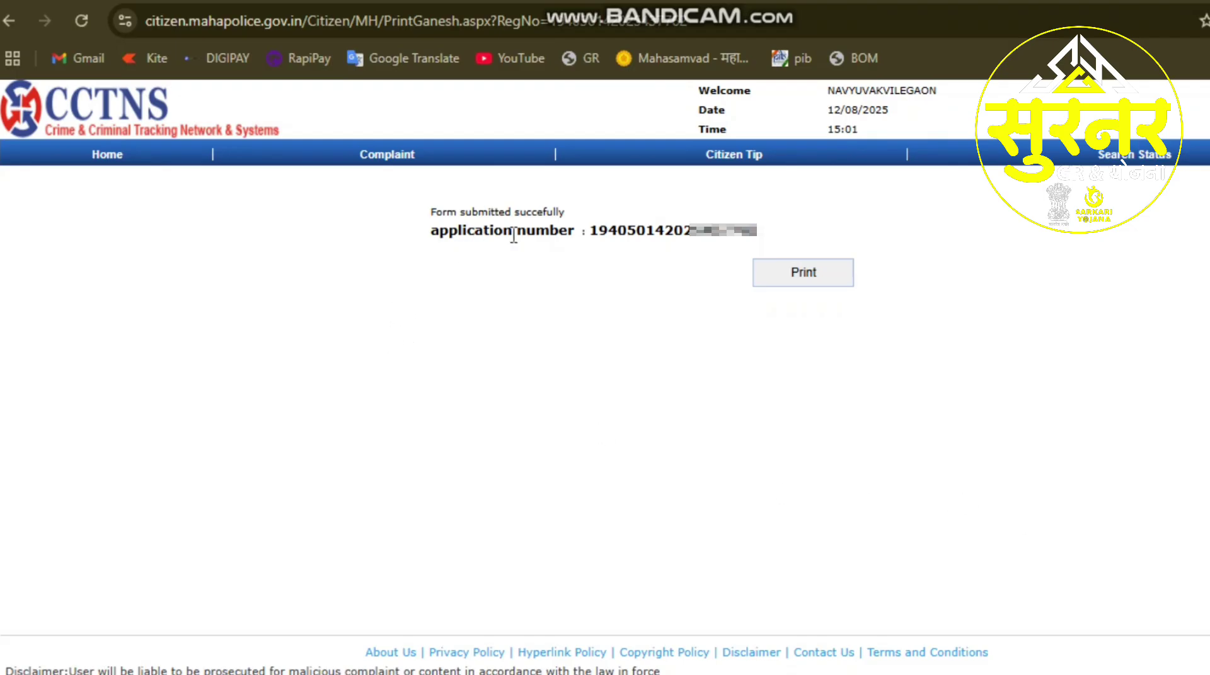
# Select the issued application number on the submission confirmation page.
pyautogui.moveTo(759, 231); pyautogui.dragTo(702, 233)
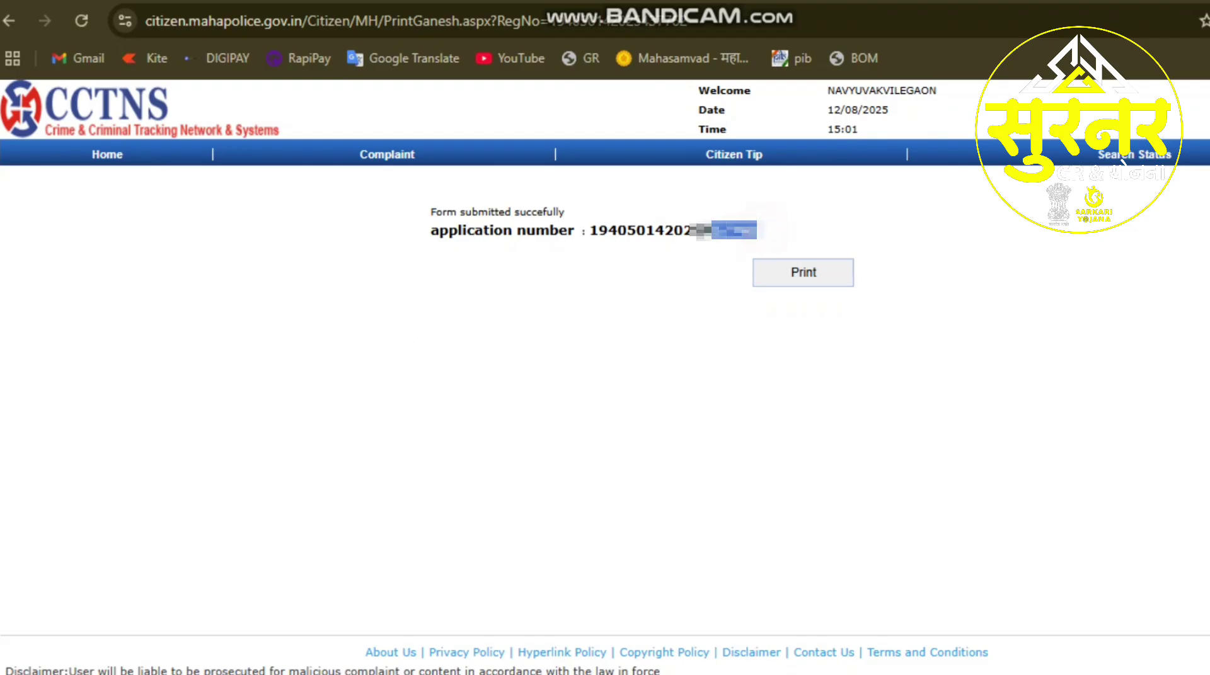
pyautogui.doubleClick(594, 233)
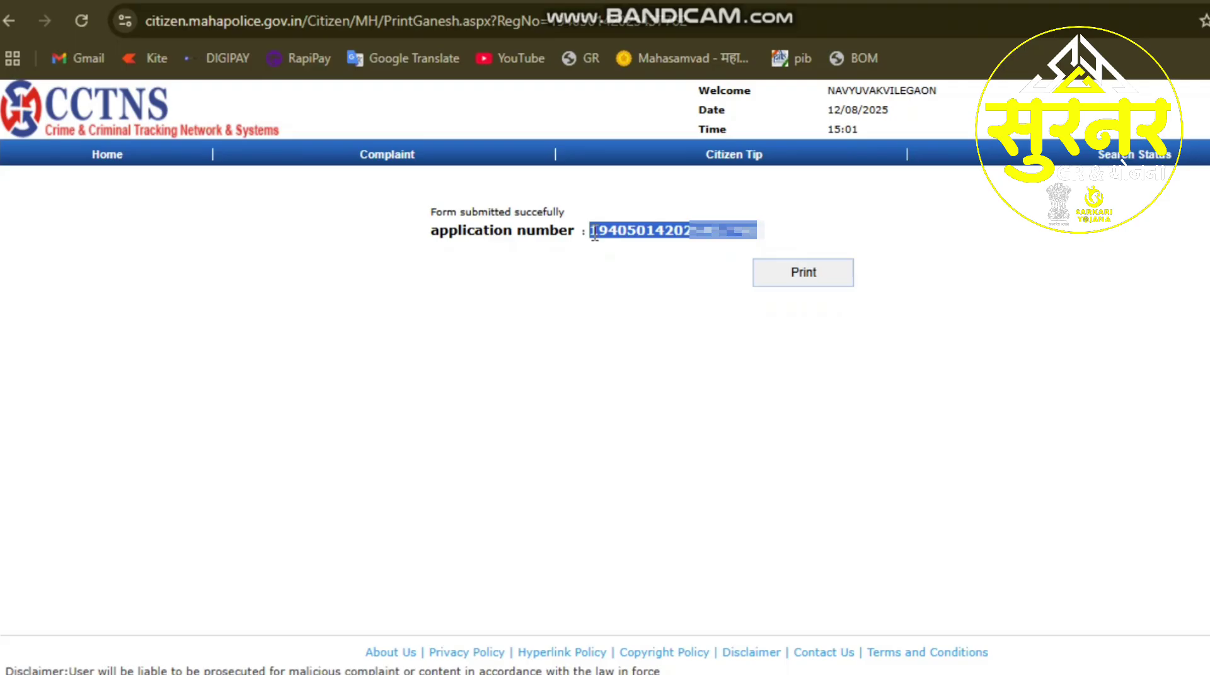
# Open the Print view of the Ganesh festival application and export the report as PDF.
pyautogui.click(818, 274)
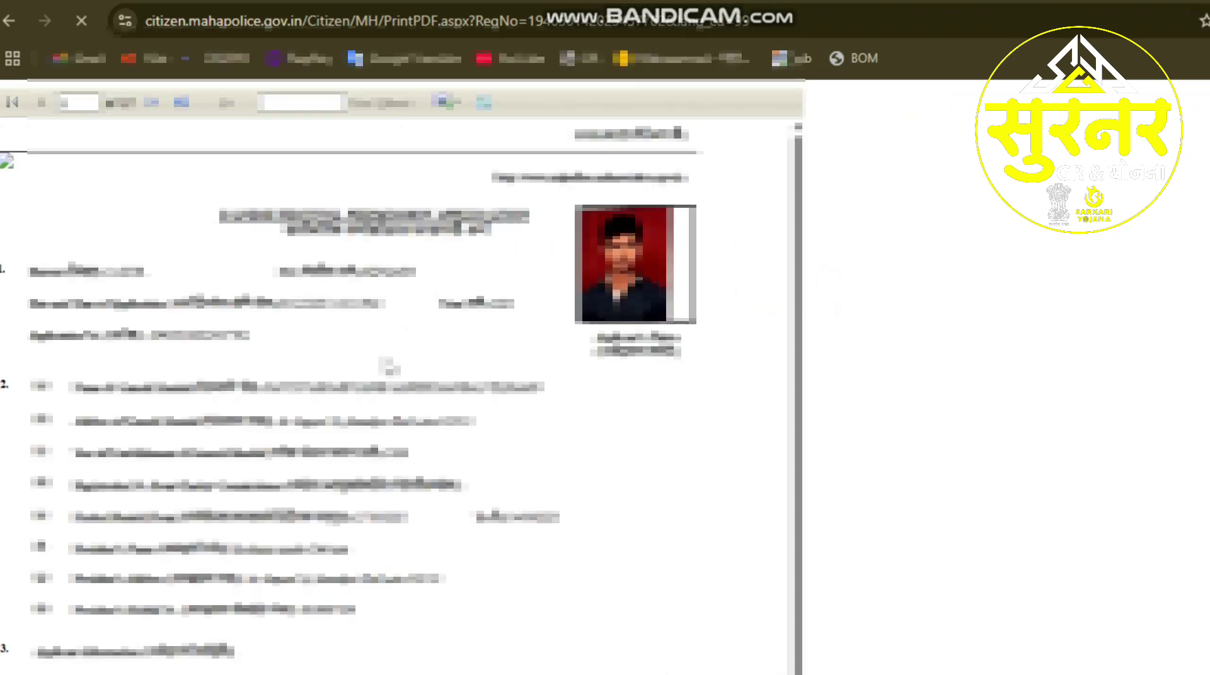
pyautogui.scroll(-5, 564, 510)
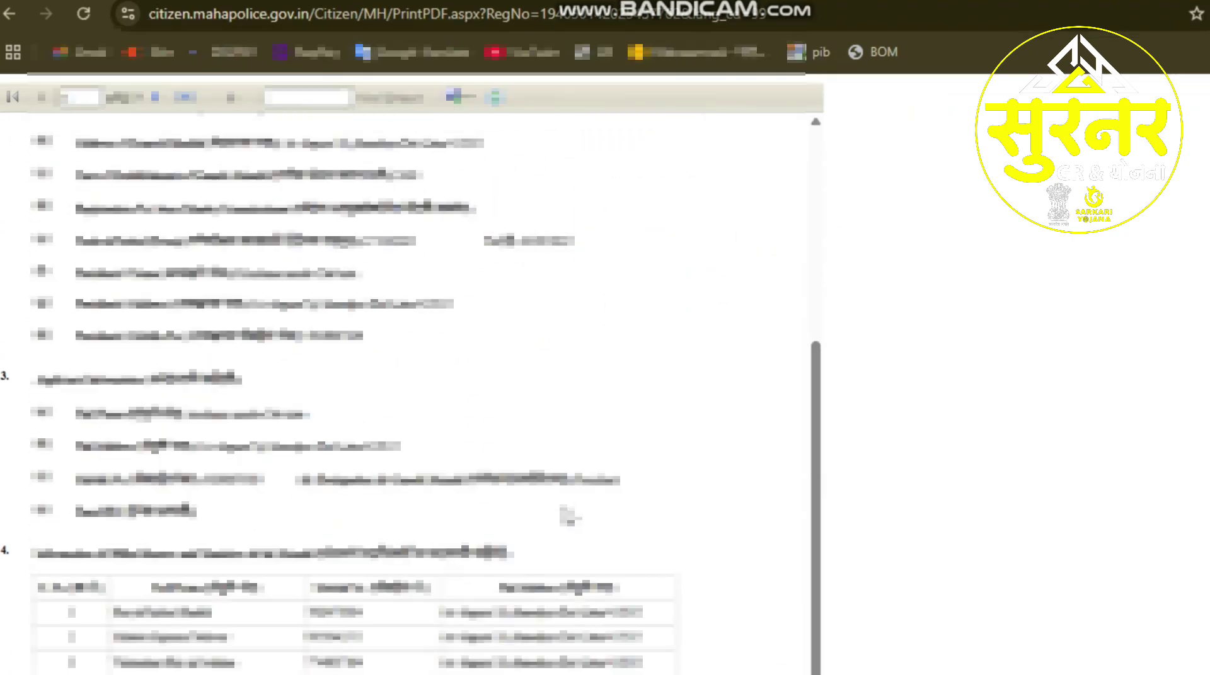
pyautogui.scroll(5, 565, 511)
pyautogui.scroll(-3, 562, 513)
pyautogui.scroll(3, 561, 513)
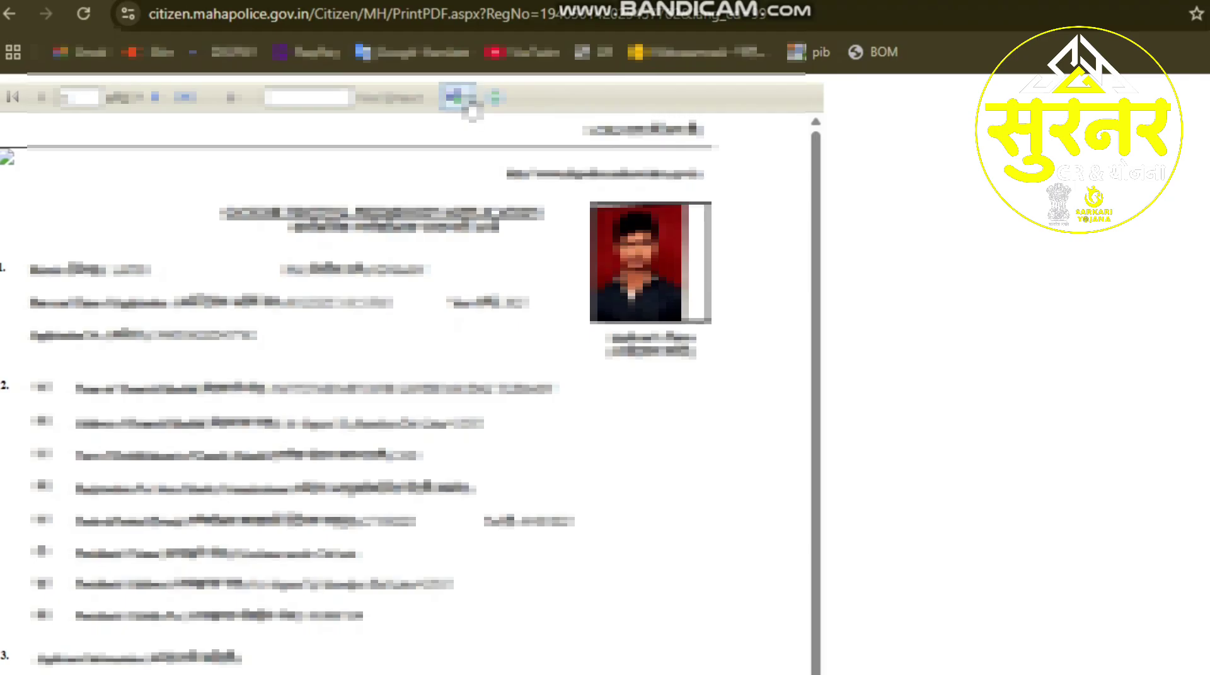
pyautogui.click(472, 99)
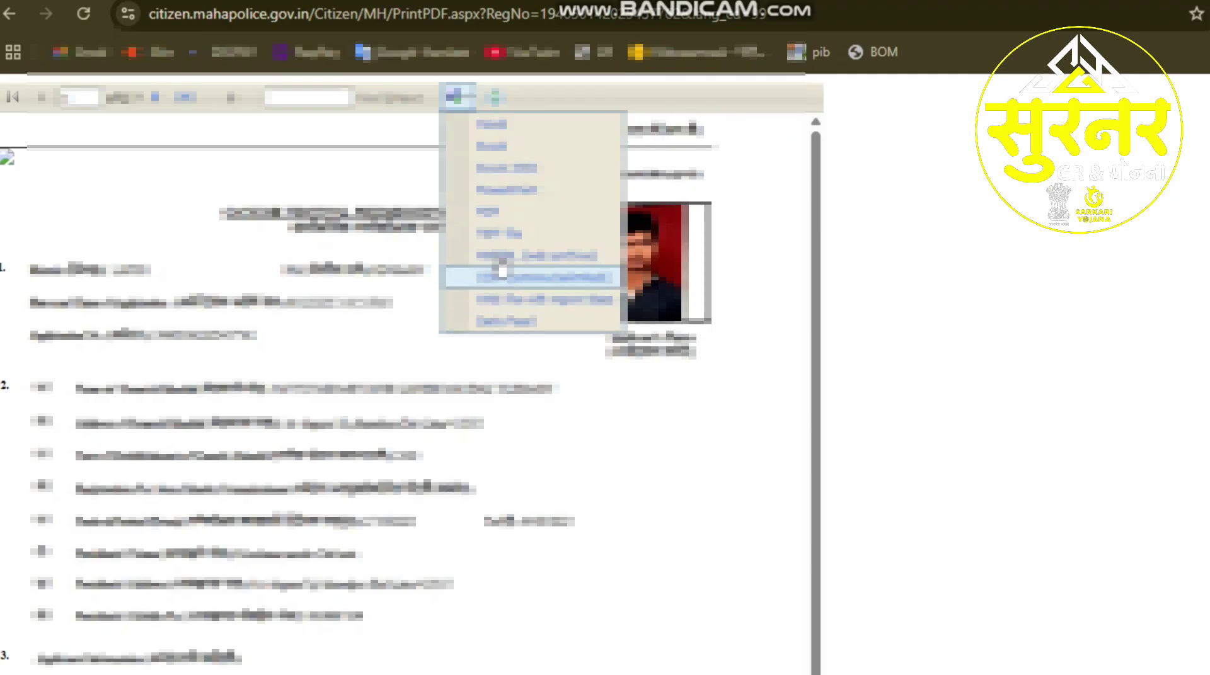
pyautogui.click(479, 212)
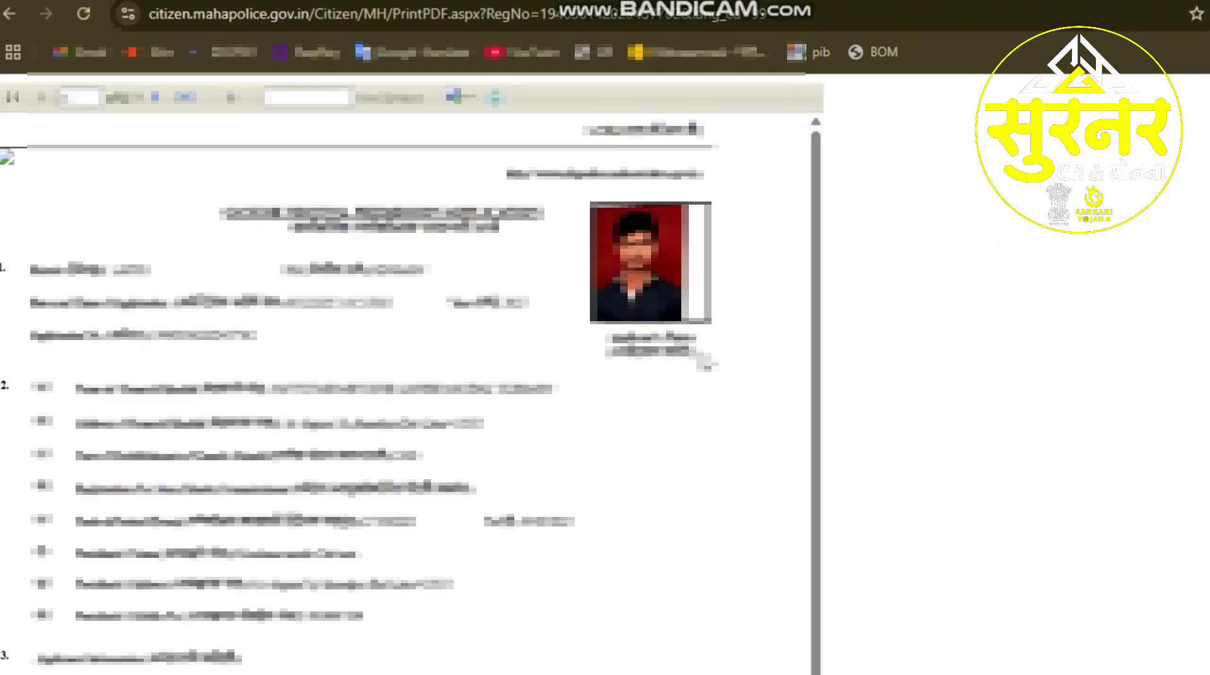
# Open the downloaded application PDF in Chrome and review the photo, details and office-bearer table.
pyautogui.click(1128, 75)
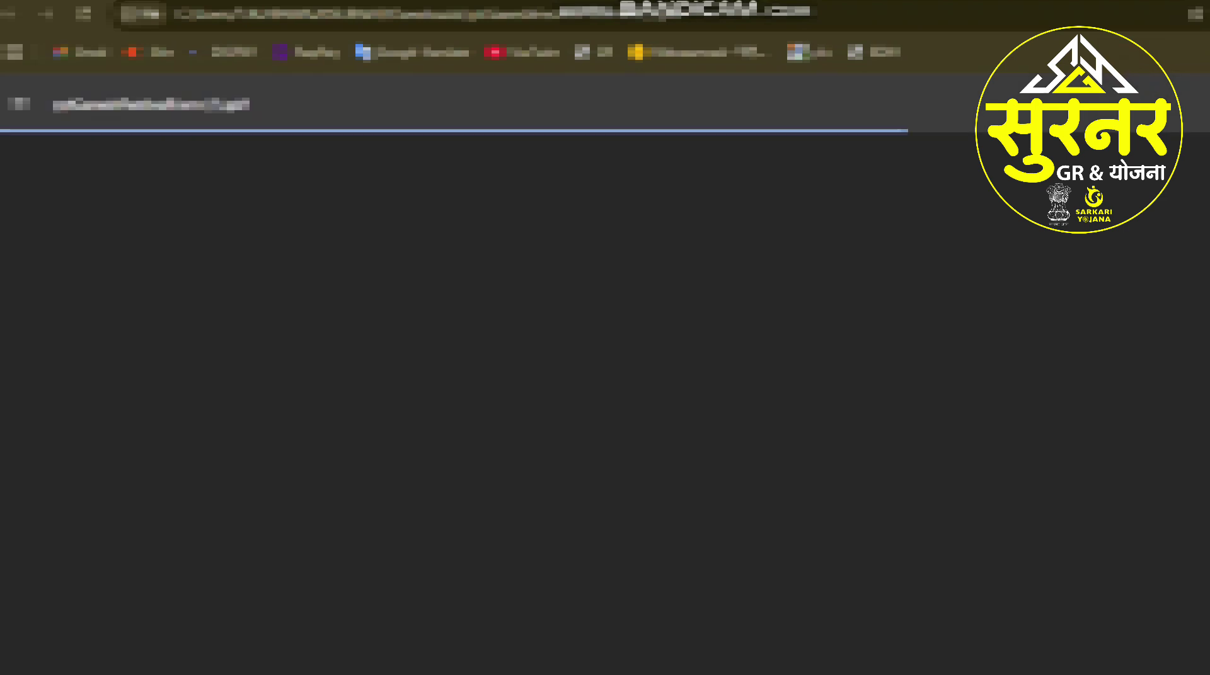
pyautogui.scroll(-10, 942, 372)
pyautogui.scroll(-15, 945, 410)
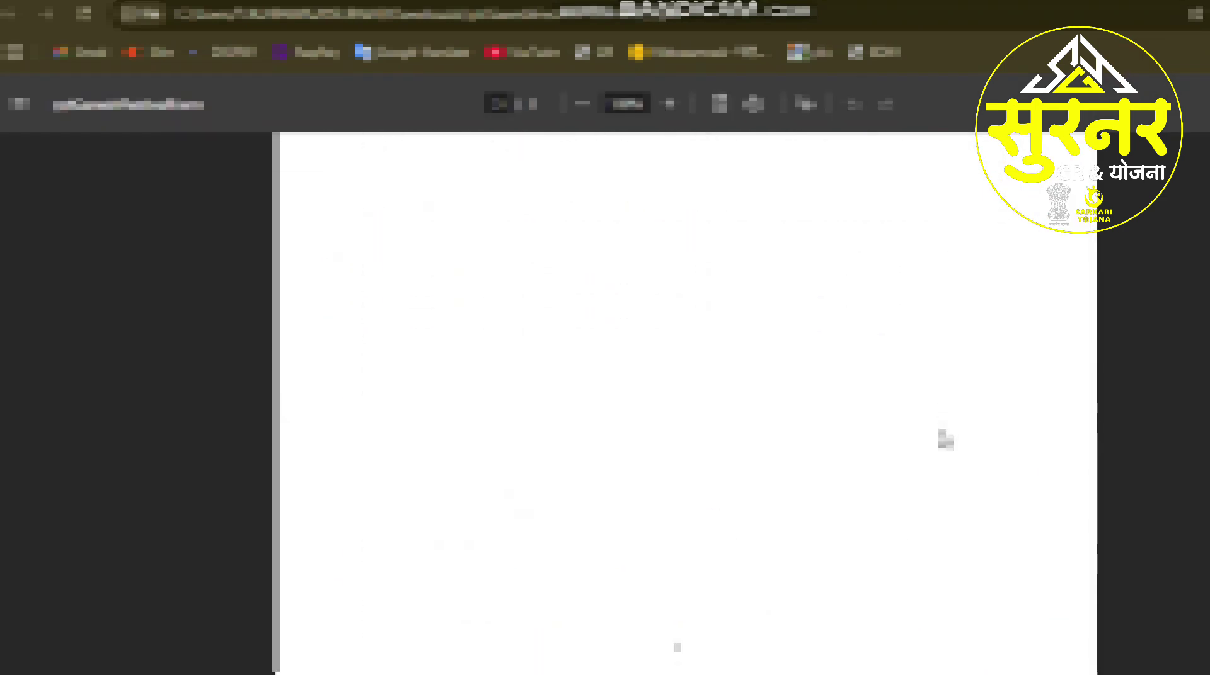
pyautogui.scroll(-10, 945, 435)
pyautogui.scroll(15, 944, 438)
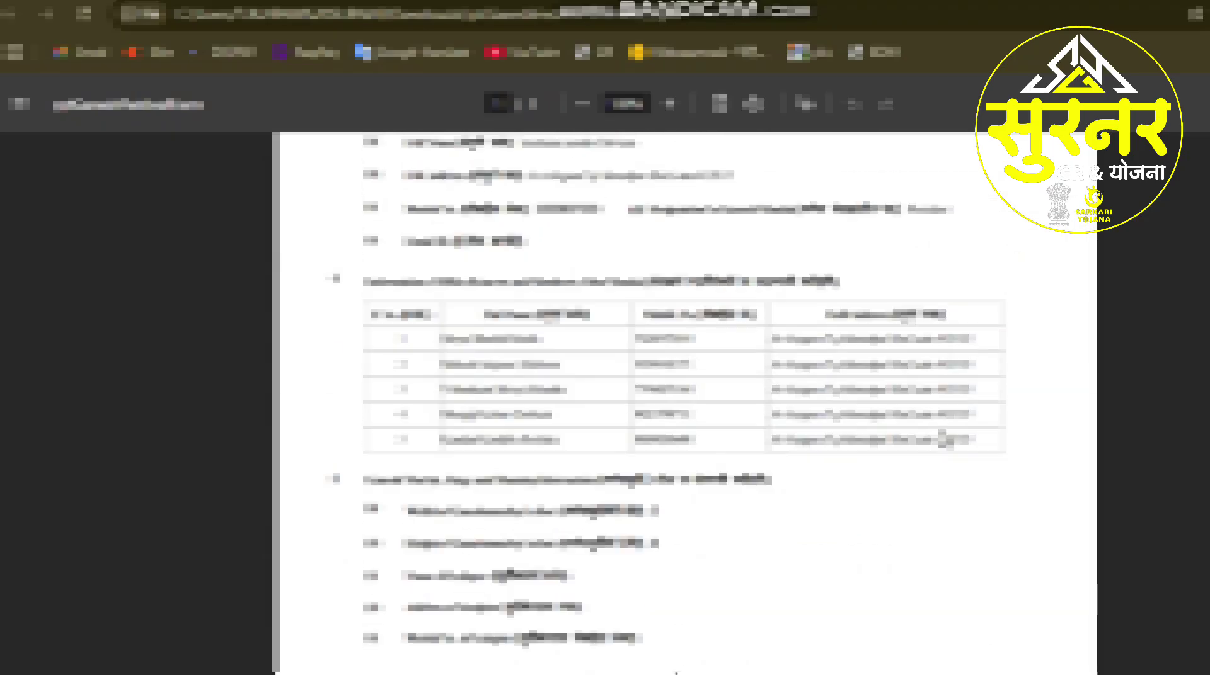
pyautogui.scroll(3, 944, 439)
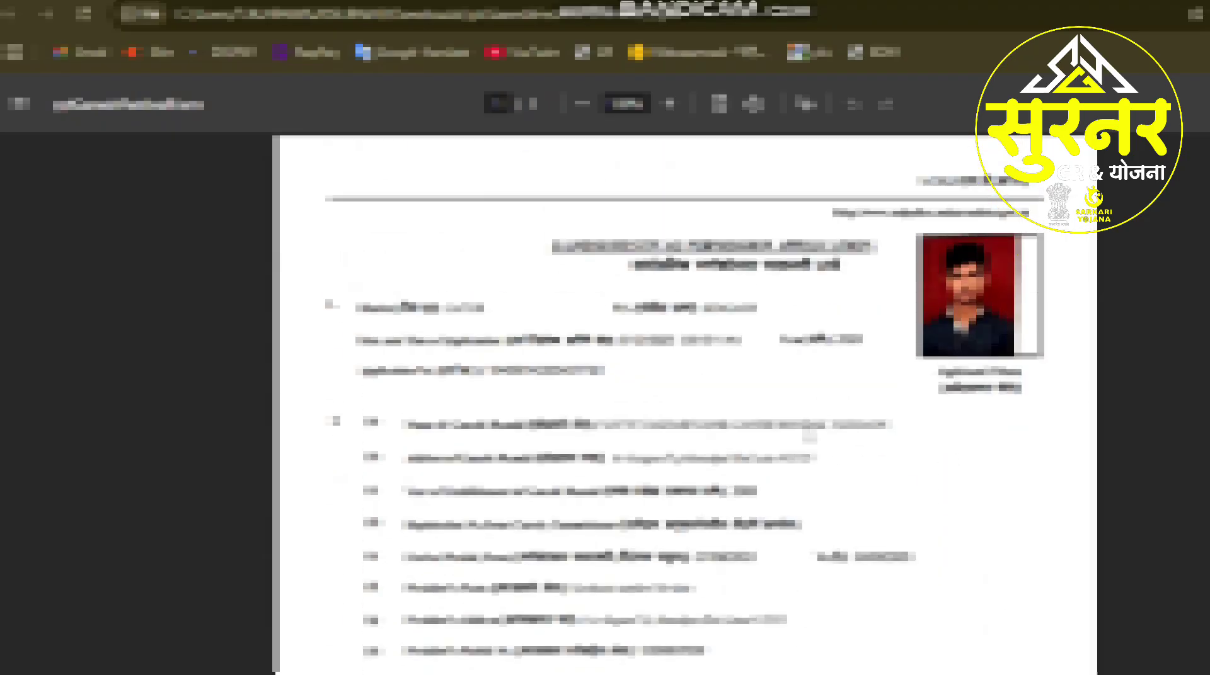